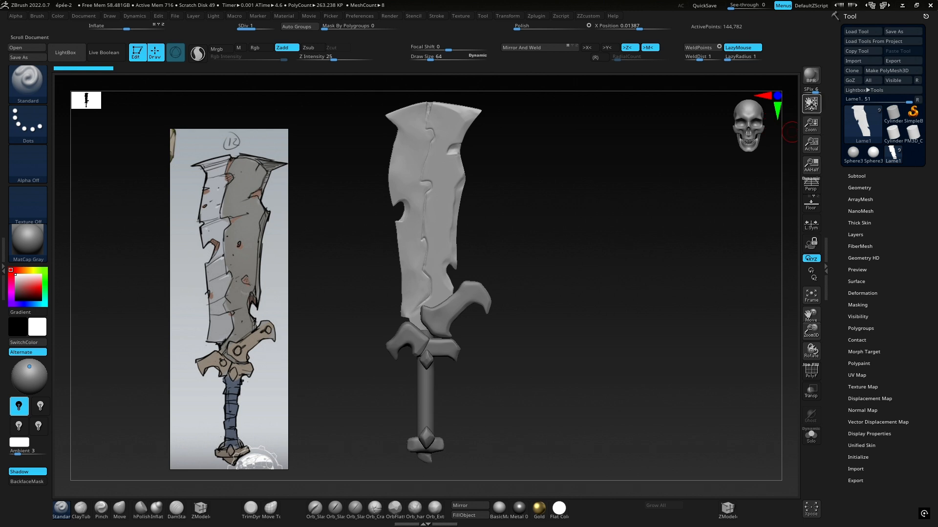
# Step: Make the handle subtool Manche active and switch to the Move brush
pyautogui.moveTo(810, 102); pyautogui.dragTo(203, 114)
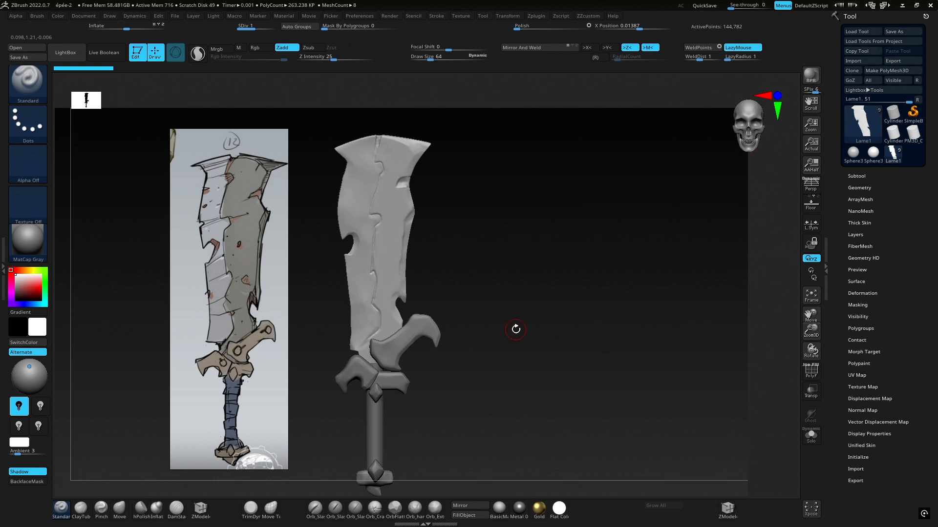
pyautogui.click(812, 145)
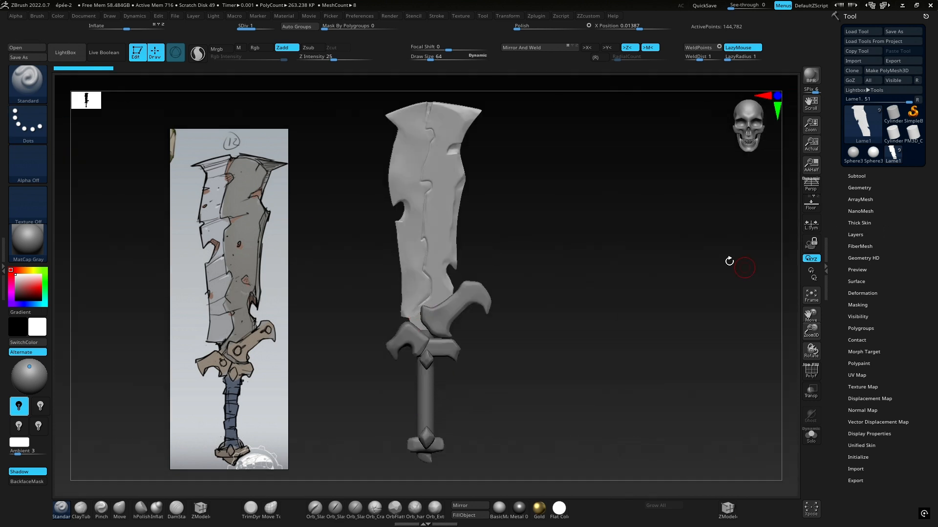
pyautogui.keyDown('alt'); pyautogui.click(424, 398); pyautogui.keyUp('alt')
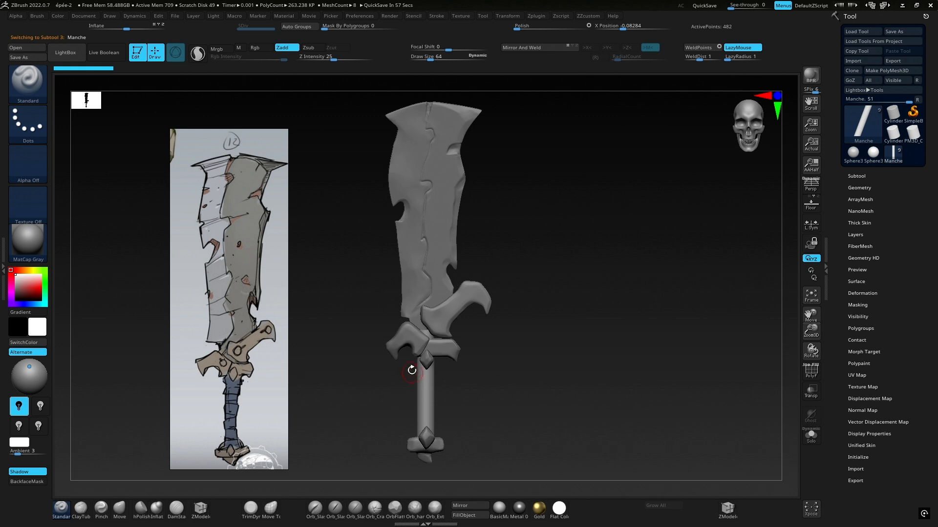
pyautogui.moveTo(479, 351)
pyautogui.keyDown('ctrl'); pyautogui.mouseDown(button='right')
pyautogui.moveTo(563, 335)
pyautogui.moveTo(576, 213)
pyautogui.moveTo(558, 205)
pyautogui.mouseUp(button='right'); pyautogui.keyUp('ctrl')
pyautogui.press('4')
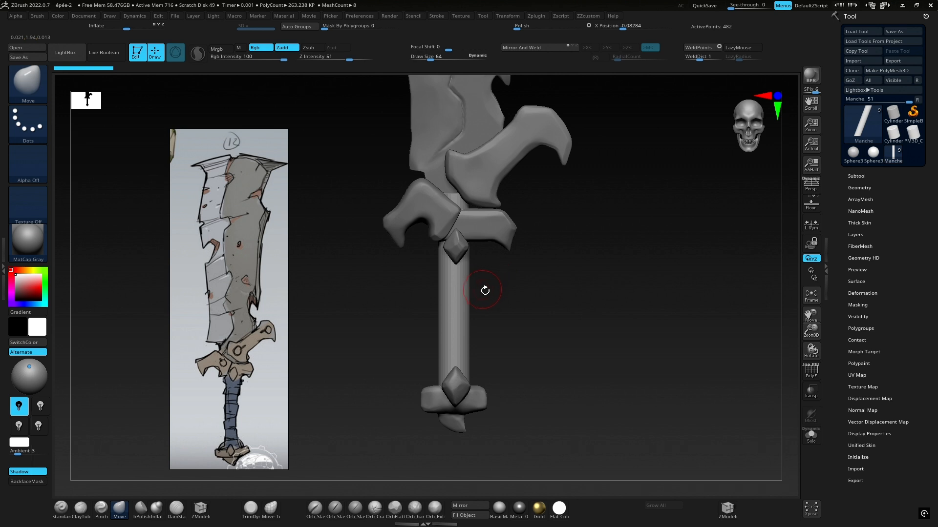
# Step: Enable X symmetry and local symmetry, and slim the middle of the handle using a draw size of about 170
pyautogui.press('x')
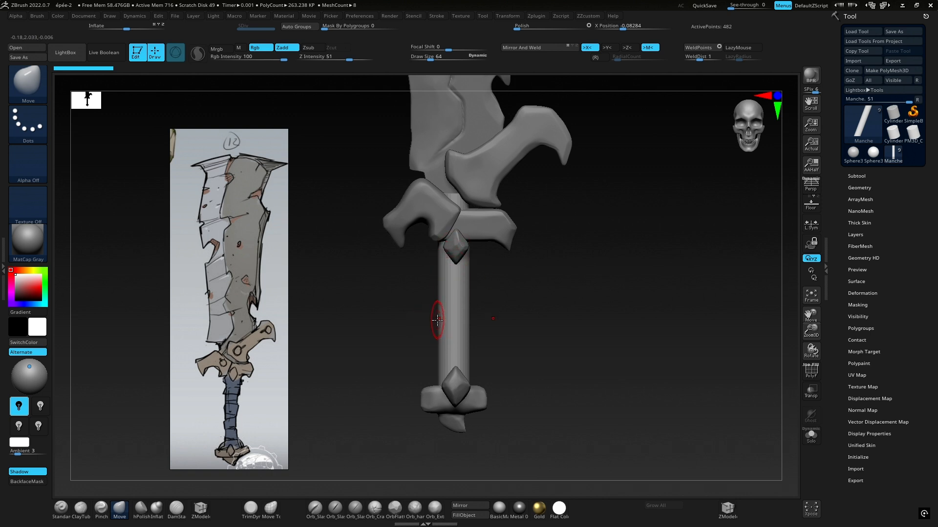
pyautogui.click(812, 228)
pyautogui.press('space')
pyautogui.moveTo(520, 288); pyautogui.dragTo(530, 289)
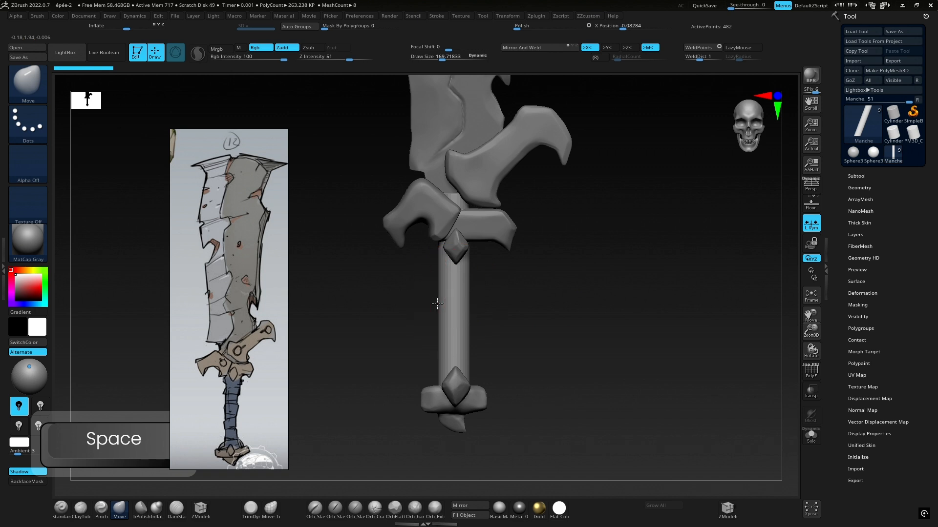
pyautogui.moveTo(437, 304); pyautogui.dragTo(433, 349)
pyautogui.moveTo(429, 293)
pyautogui.keyDown('shift'); pyautogui.mouseDown()
pyautogui.moveTo(438, 293)
pyautogui.moveTo(445, 357)
pyautogui.mouseUp(); pyautogui.keyUp('shift')
# Step: Disable symmetry and reshape the handle's profile from both side views with the Move brush
pyautogui.moveTo(572, 332)
pyautogui.keyDown('shift'); pyautogui.mouseDown()
pyautogui.moveTo(484, 313)
pyautogui.moveTo(472, 324)
pyautogui.moveTo(485, 284)
pyautogui.mouseUp(); pyautogui.keyUp('shift')
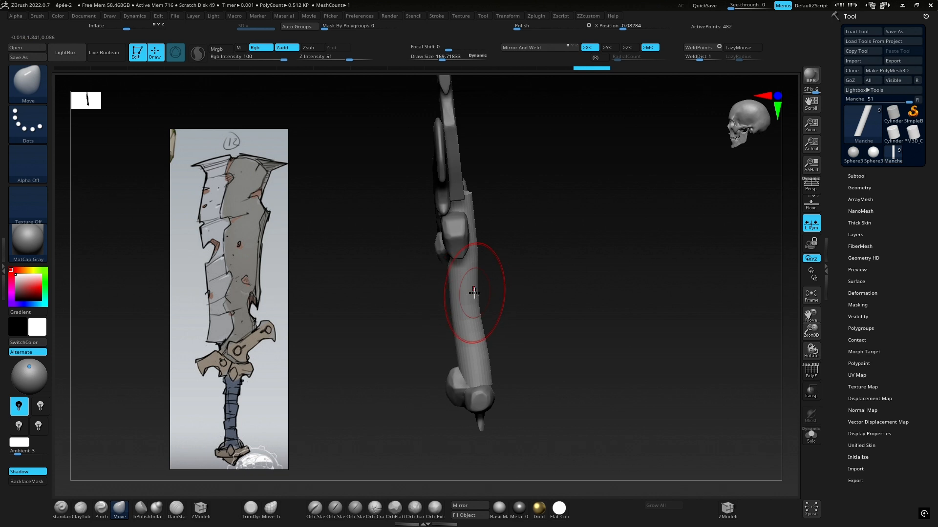
pyautogui.press('x')
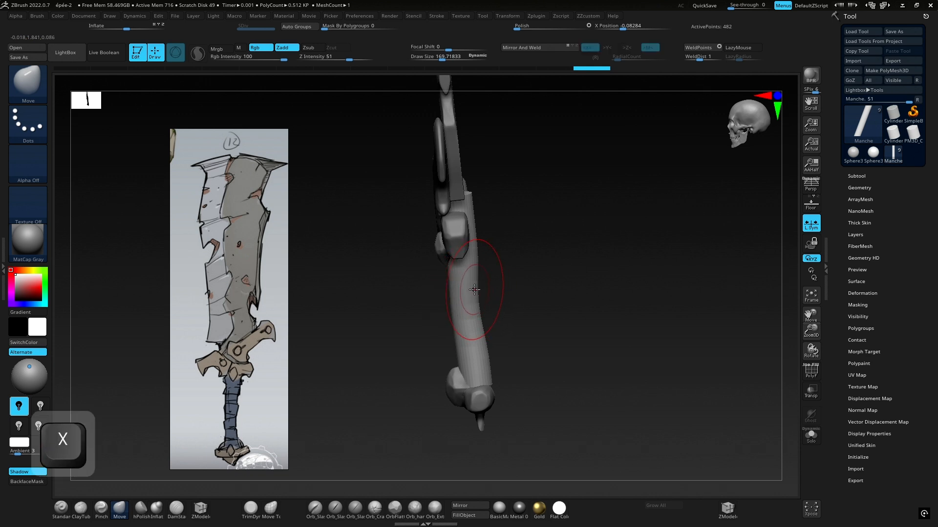
pyautogui.moveTo(479, 261); pyautogui.dragTo(472, 257)
pyautogui.moveTo(485, 339)
pyautogui.mouseDown()
pyautogui.moveTo(502, 309)
pyautogui.moveTo(551, 291)
pyautogui.mouseUp()
pyautogui.keyDown('shift'); pyautogui.moveTo(464, 293); pyautogui.dragTo(490, 314); pyautogui.keyUp('shift')
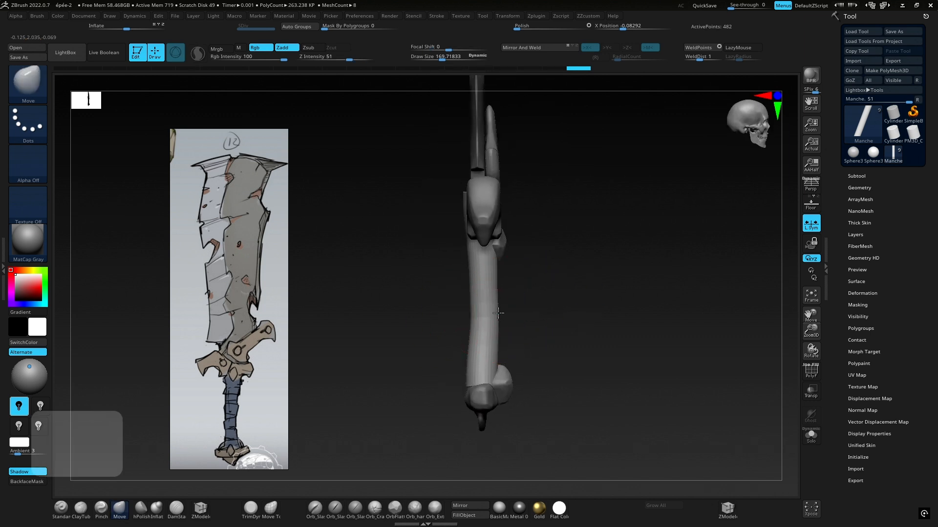
pyautogui.moveTo(496, 386); pyautogui.dragTo(493, 340)
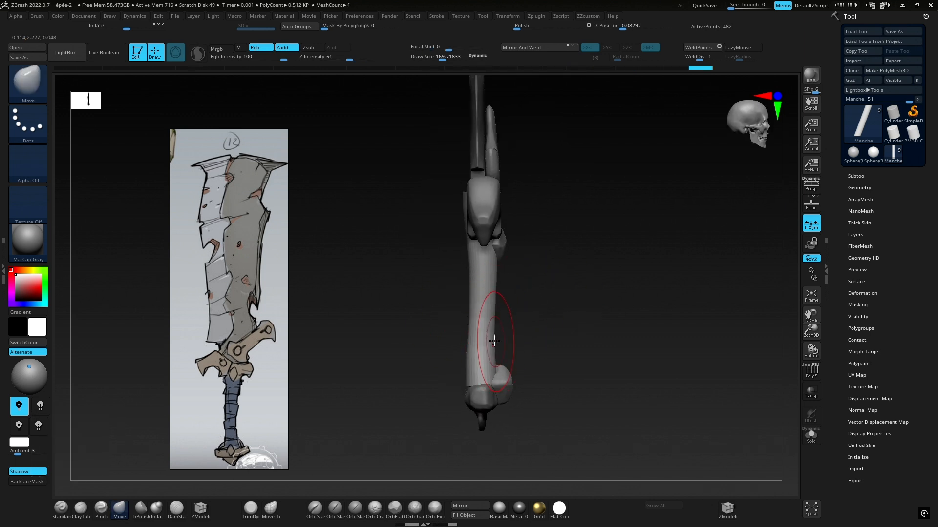
pyautogui.moveTo(497, 301)
pyautogui.mouseDown()
pyautogui.moveTo(497, 273)
pyautogui.moveTo(481, 293)
pyautogui.moveTo(485, 284)
pyautogui.mouseUp()
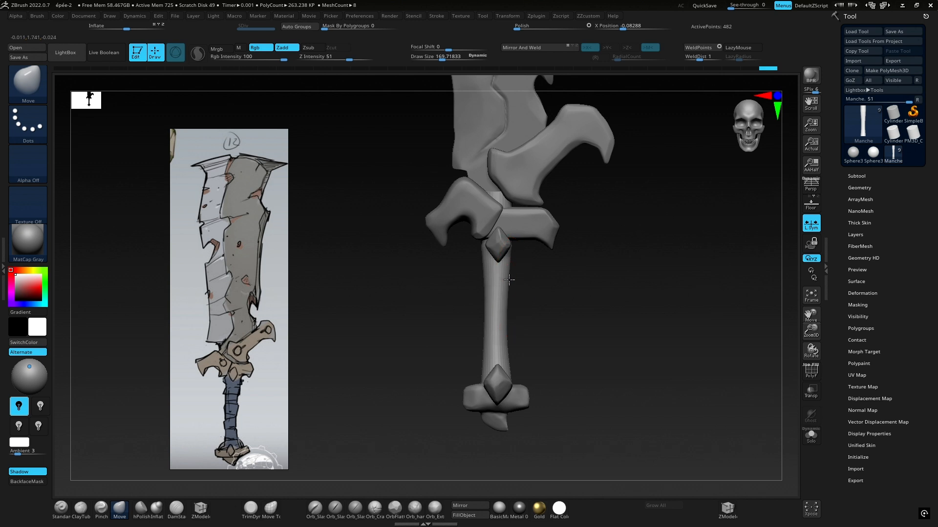
# Step: Adjust the handle's front silhouette with the Move brush and reduce the draw size to about 118
pyautogui.moveTo(440, 327); pyautogui.dragTo(498, 320)
pyautogui.moveTo(489, 287); pyautogui.dragTo(522, 289)
pyautogui.keyDown('shift'); pyautogui.moveTo(510, 339); pyautogui.dragTo(513, 371); pyautogui.keyUp('shift')
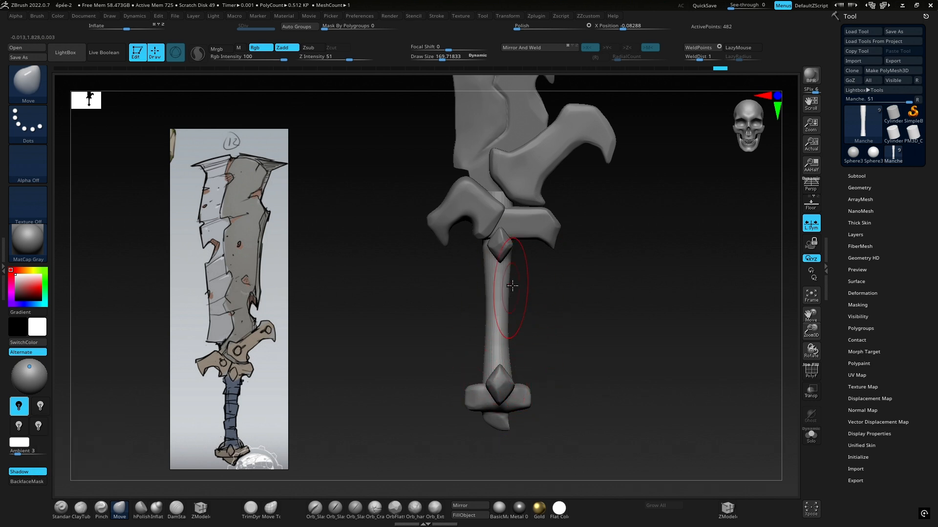
pyautogui.press('space')
pyautogui.moveTo(513, 285)
pyautogui.mouseDown()
pyautogui.moveTo(507, 280)
pyautogui.moveTo(536, 311)
pyautogui.mouseUp()
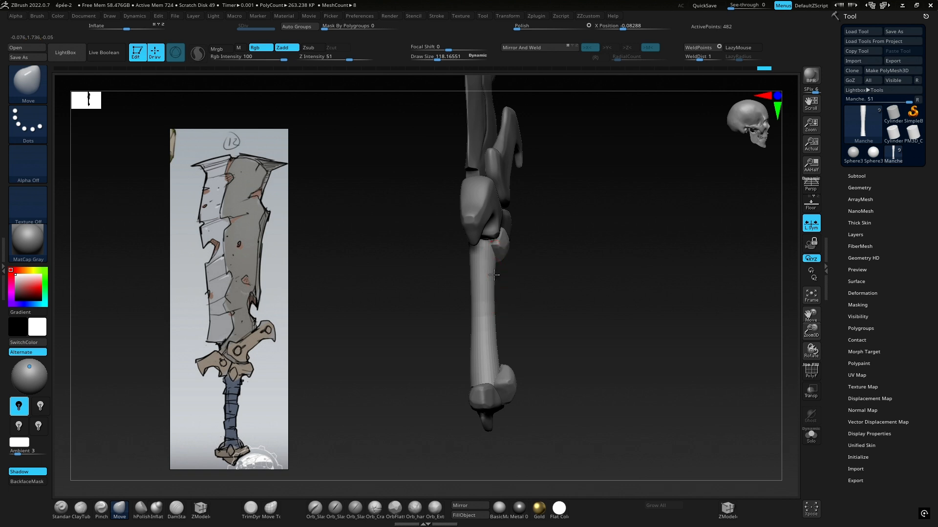
# Step: Undo the last six Move brush changes on the handle
pyautogui.hotkey('ctrl', 'z')
pyautogui.hotkey('ctrl', 'z')
pyautogui.hotkey('ctrl', 'z')
pyautogui.hotkey('ctrl', 'z')
pyautogui.hotkey('ctrl', 'z')
pyautogui.hotkey('ctrl', 'z')
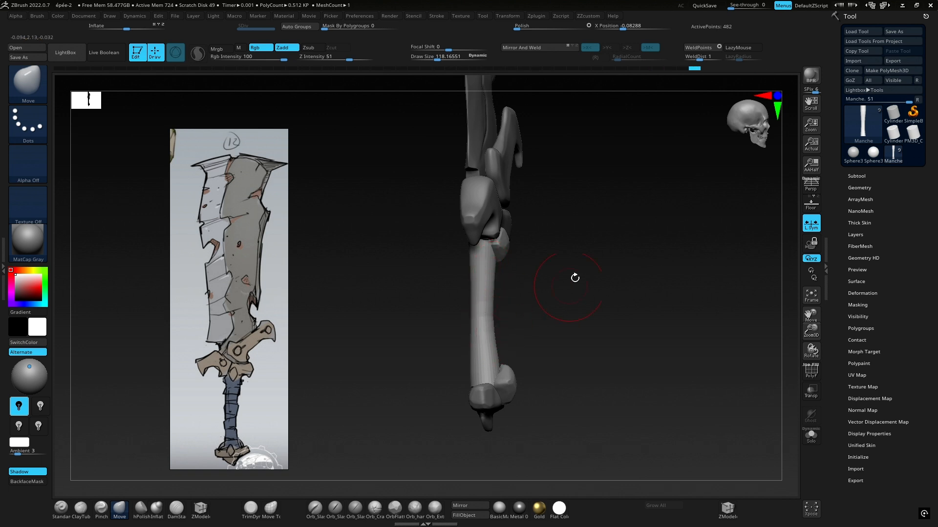
# Step: Examine the reshaped handle and its guard from the front and back, comparing the proportions with the reference drawing
pyautogui.keyDown('shift'); pyautogui.moveTo(575, 277); pyautogui.dragTo(532, 280); pyautogui.keyUp('shift')
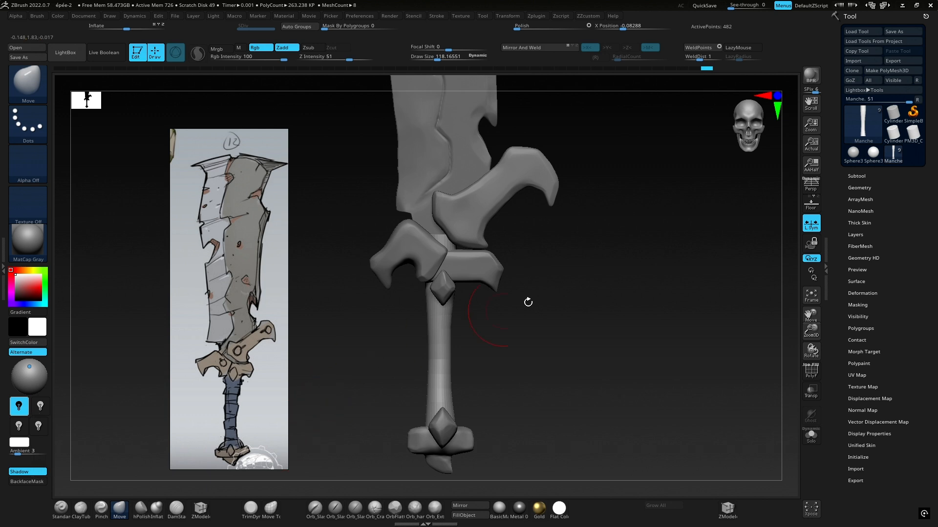
pyautogui.press('ctrl')
pyautogui.keyDown('alt'); pyautogui.moveTo(458, 283); pyautogui.dragTo(463, 239); pyautogui.keyUp('alt')
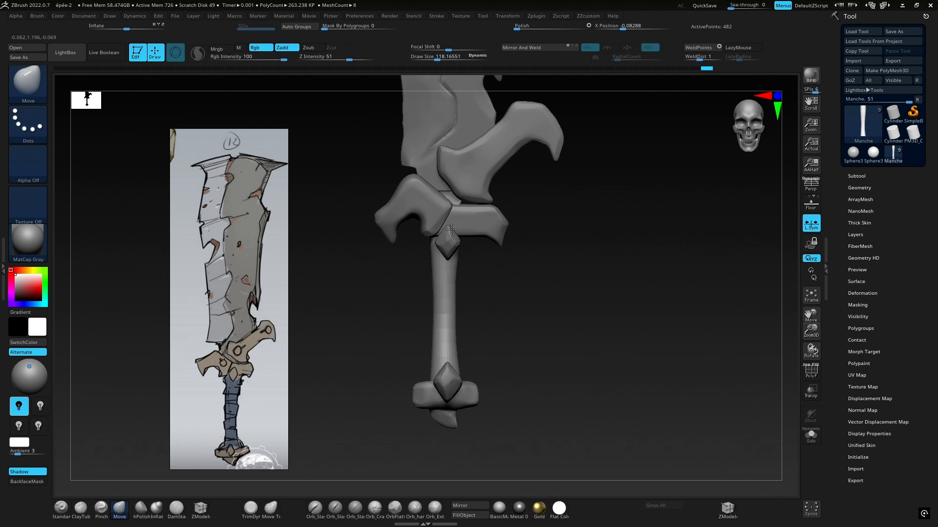
pyautogui.moveTo(528, 195); pyautogui.dragTo(425, 201)
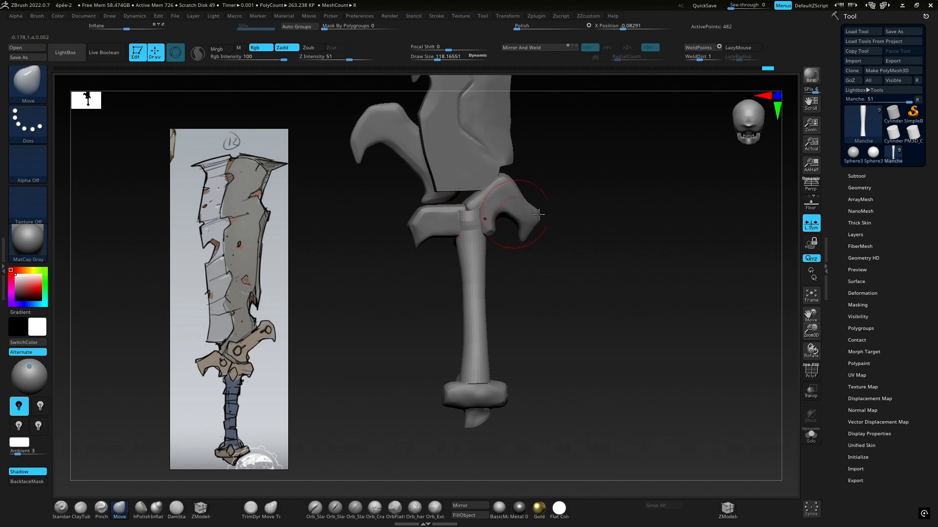
pyautogui.moveTo(539, 213); pyautogui.dragTo(620, 221)
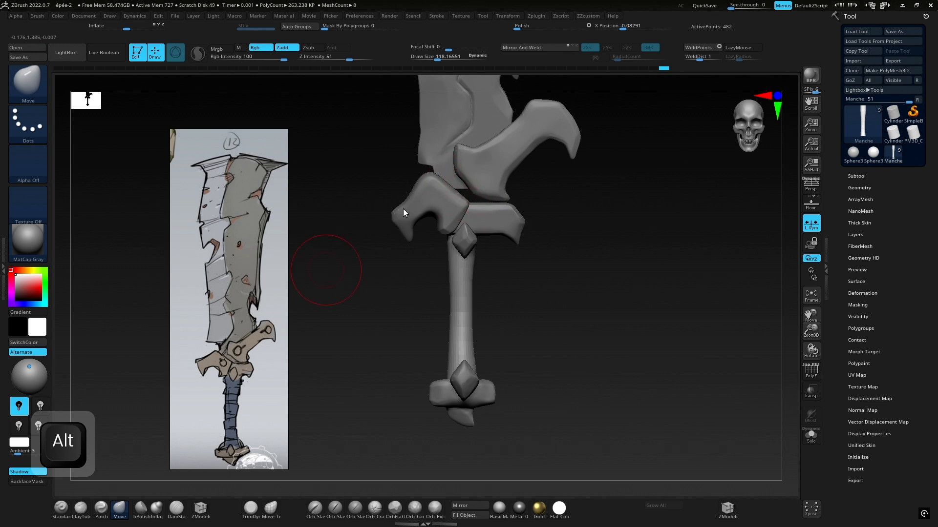
pyautogui.moveTo(590, 271)
pyautogui.keyDown('alt'); pyautogui.mouseDown()
pyautogui.moveTo(591, 411)
pyautogui.moveTo(592, 247)
pyautogui.moveTo(603, 256)
pyautogui.mouseUp(); pyautogui.keyUp('alt')
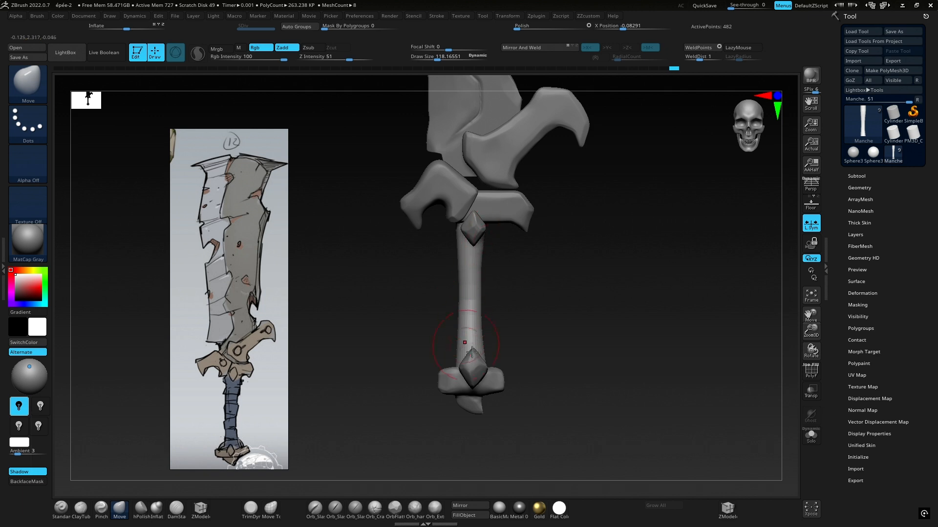
pyautogui.moveTo(571, 281)
pyautogui.keyDown('ctrl'); pyautogui.mouseDown(button='right')
pyautogui.moveTo(564, 290)
pyautogui.moveTo(550, 251)
pyautogui.mouseUp(button='right'); pyautogui.keyUp('ctrl')
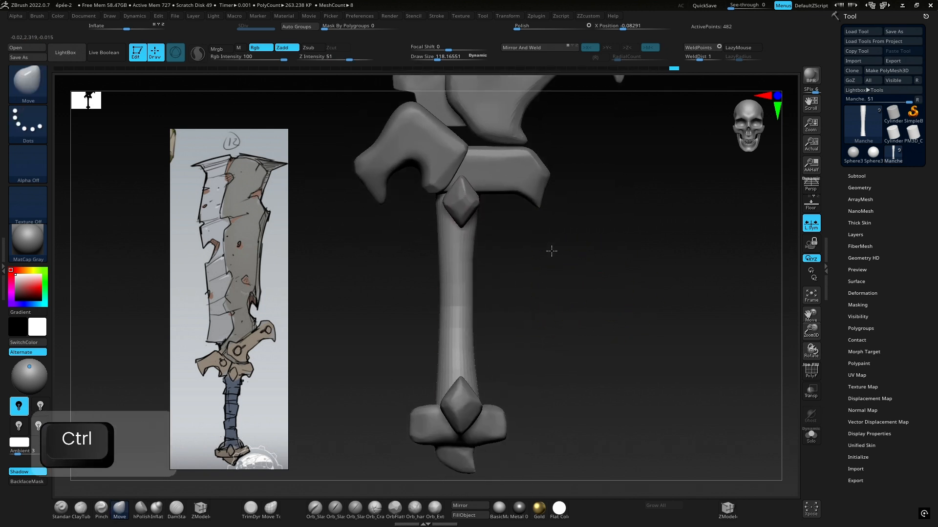
pyautogui.click(811, 374)
pyautogui.click(810, 374)
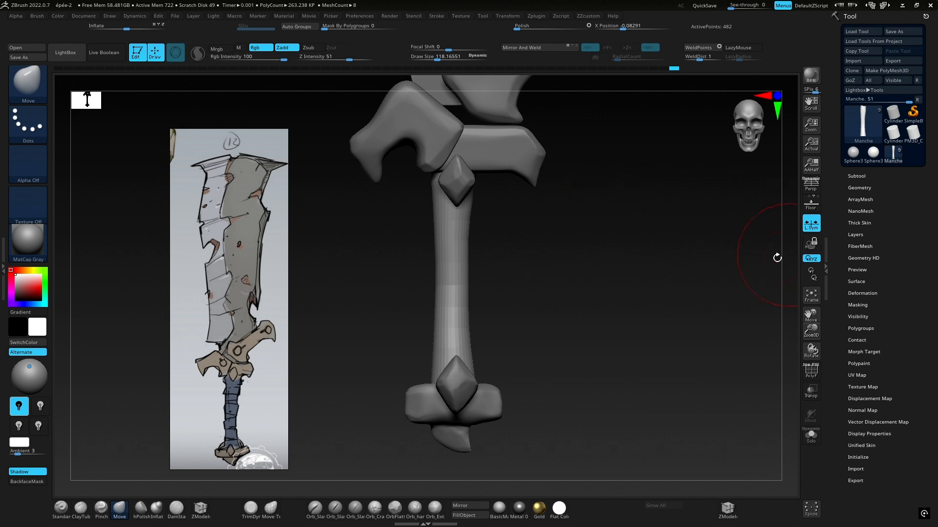
# Step: Duplicate the handle subtool Manche
pyautogui.click(856, 175)
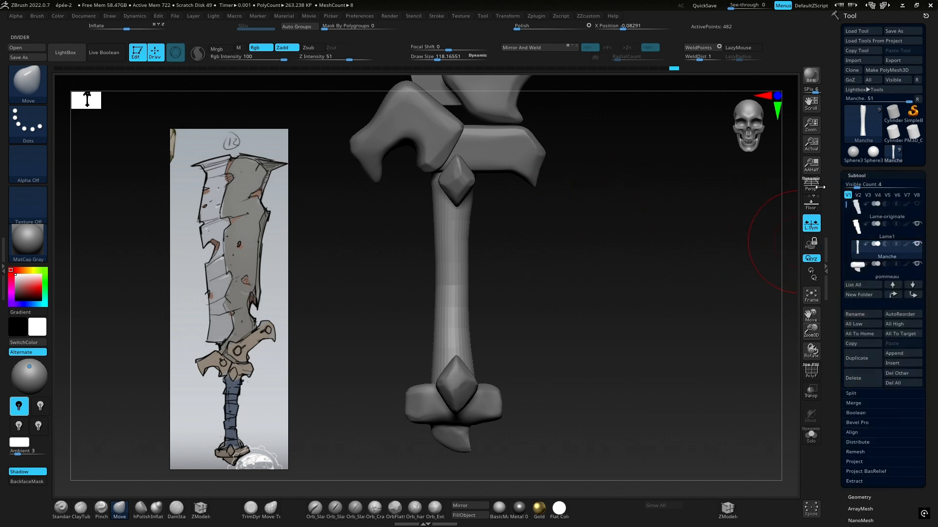
pyautogui.click(865, 362)
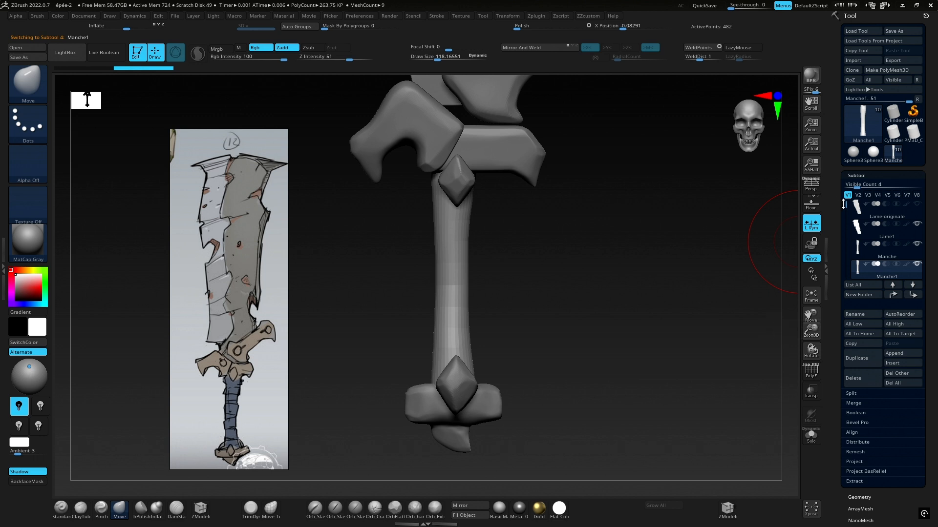
pyautogui.moveTo(843, 204); pyautogui.dragTo(845, 207)
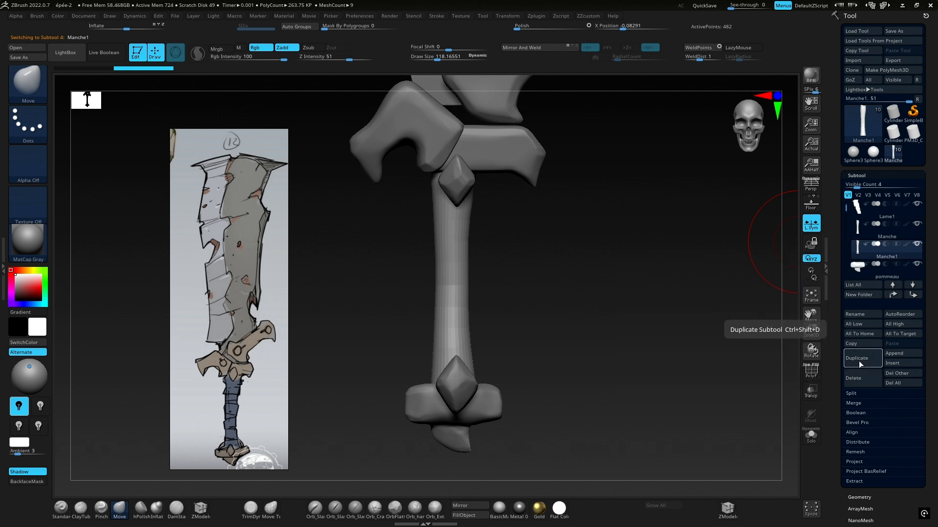
# Step: Rename the duplicated handle subtool as Bandages
pyautogui.click(860, 313)
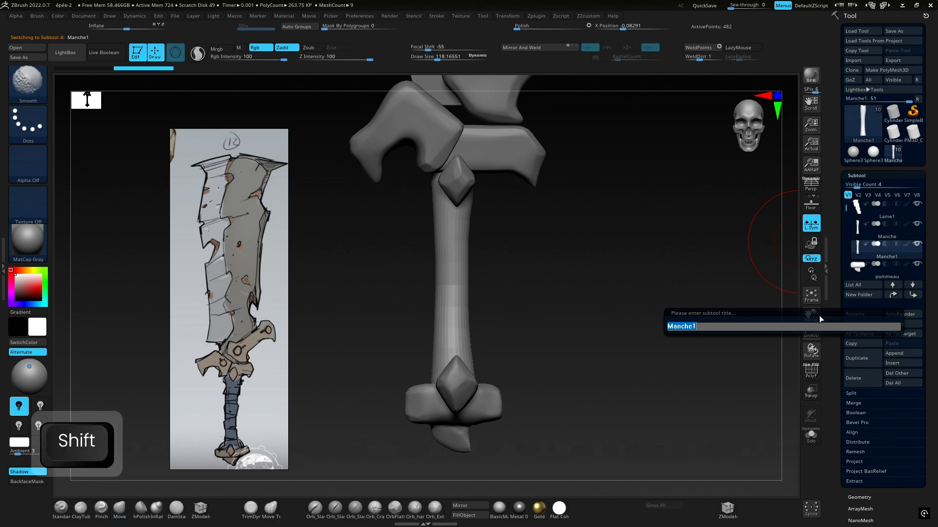
pyautogui.write('sTRIP')
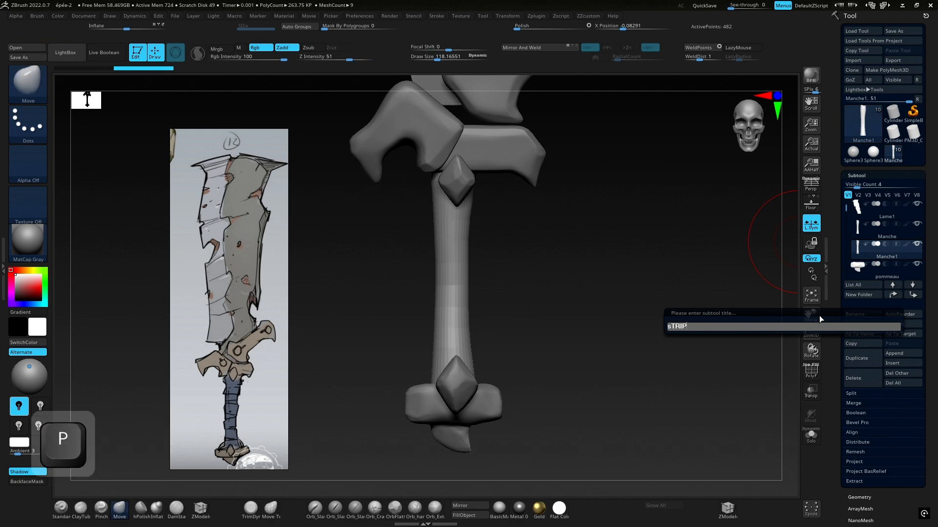
pyautogui.press('BackSpace')
pyautogui.press('BackSpace')
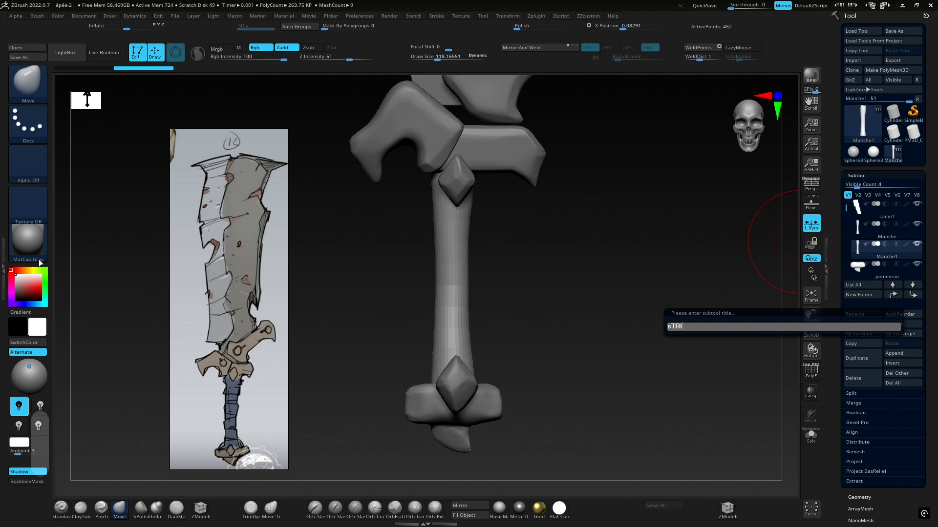
pyautogui.press('BackSpace')
pyautogui.press('BackSpace')
pyautogui.press('BackSpace')
pyautogui.press('capslock')
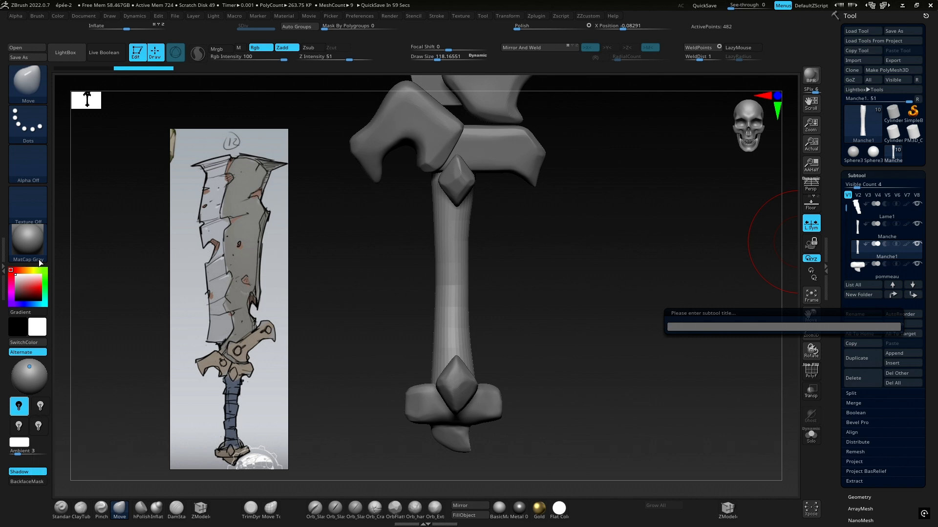
pyautogui.write('B')
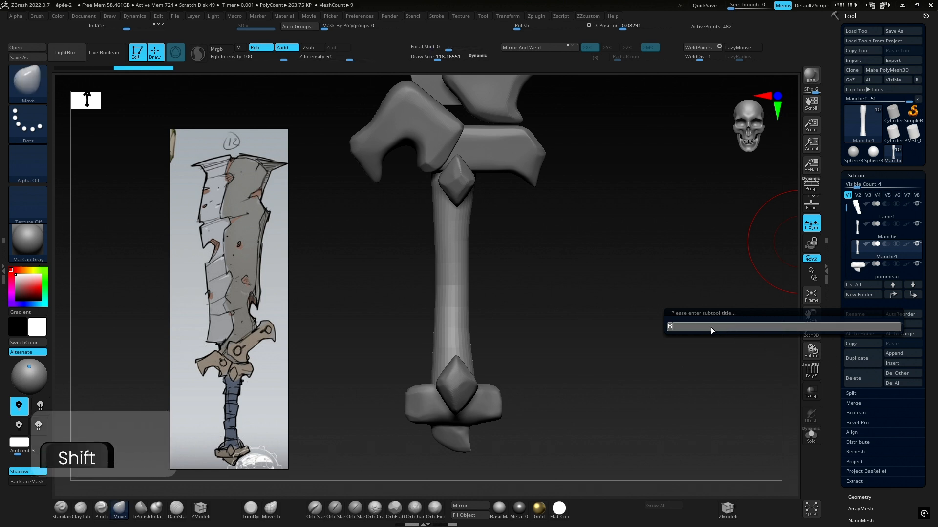
pyautogui.write('andBandag')
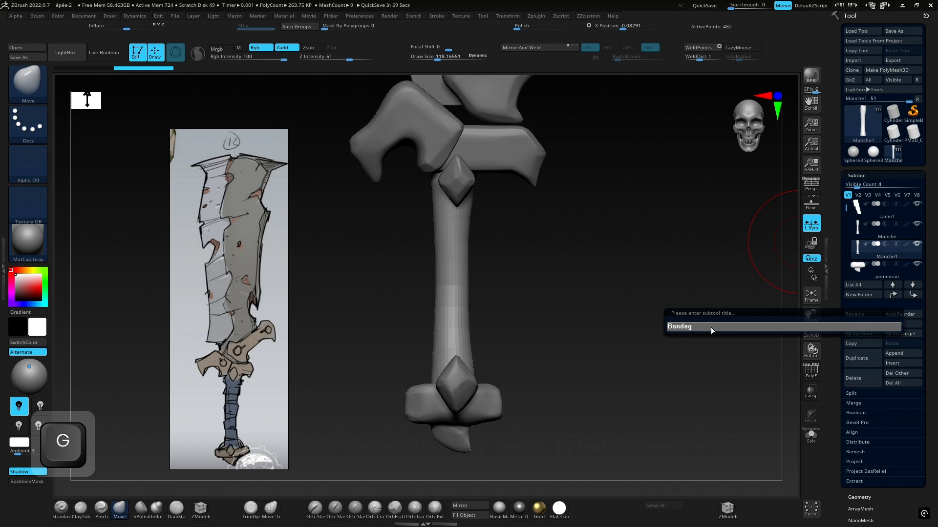
pyautogui.write('es')
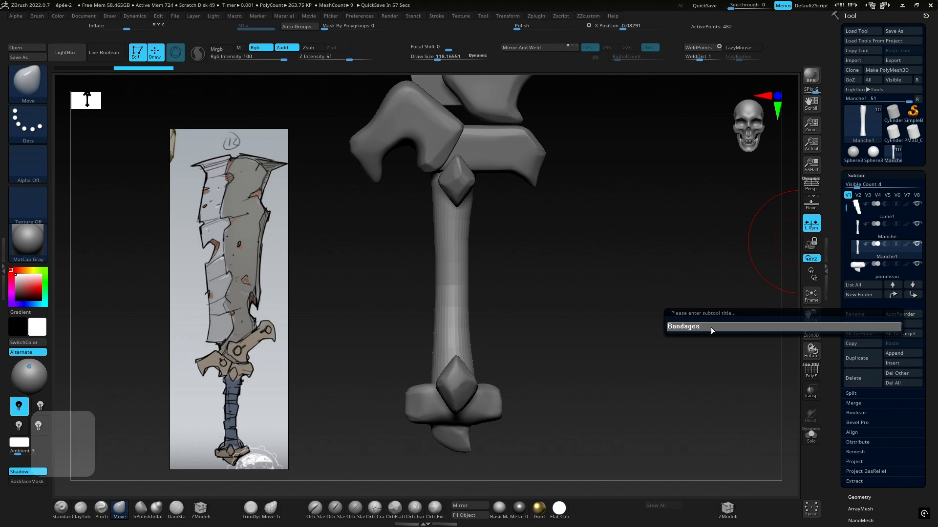
pyautogui.press('Return')
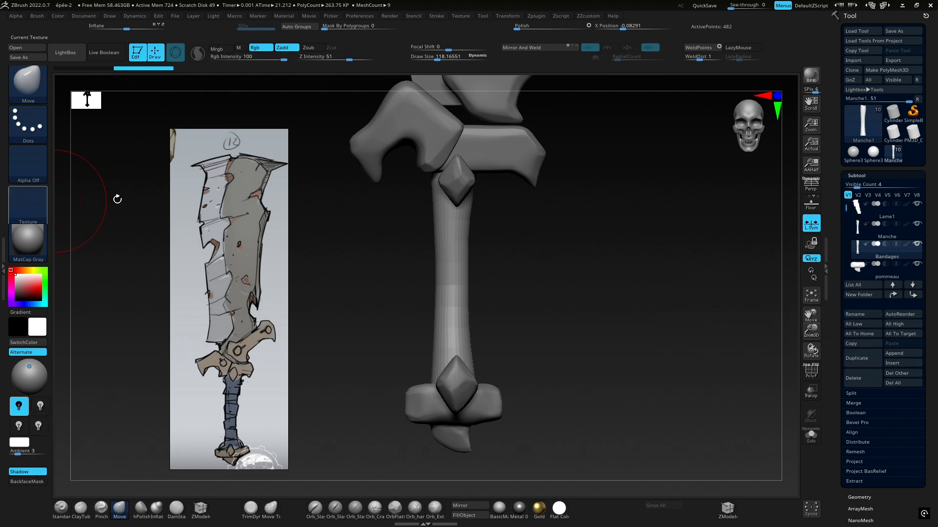
# Step: Isolate the Bandages subtool and choose SliceCurve as the slicing brush, clearing the reference drawing out of the way
pyautogui.click(810, 433)
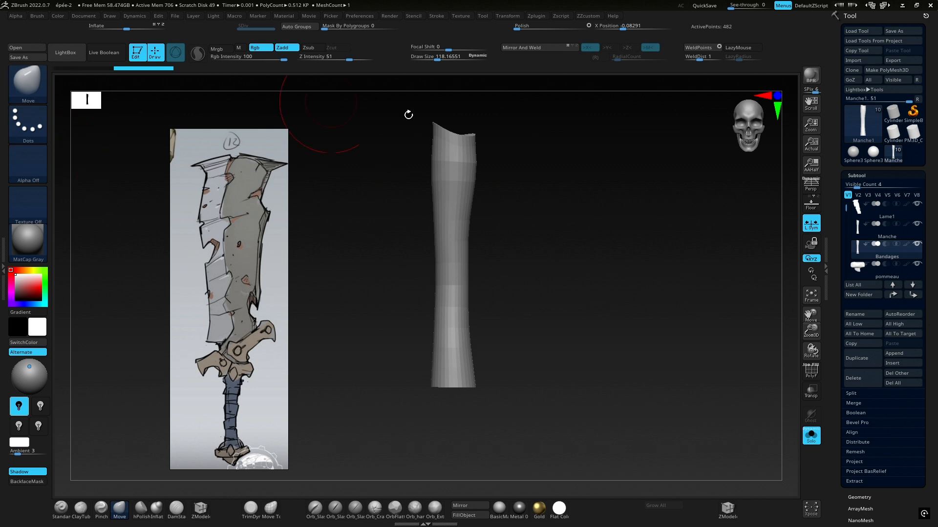
pyautogui.hotkey('ctrl', 'shift')
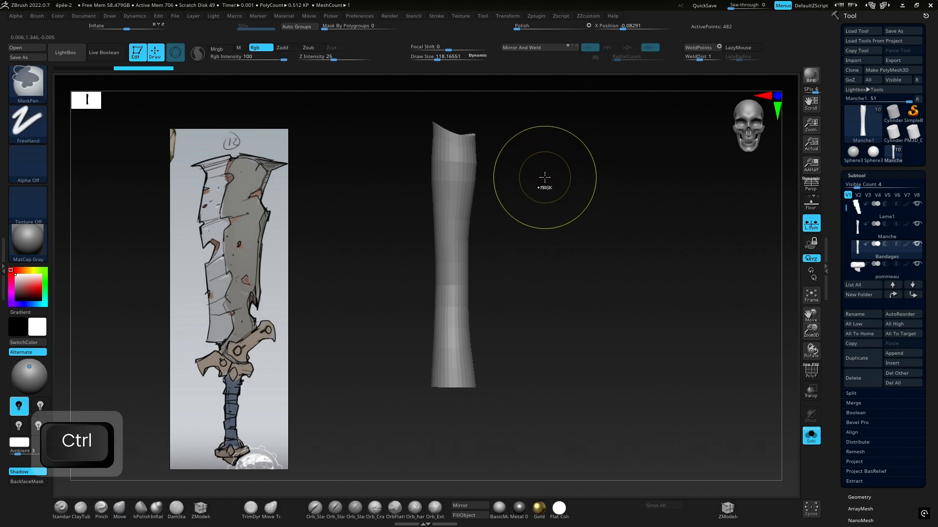
pyautogui.click(22, 83)
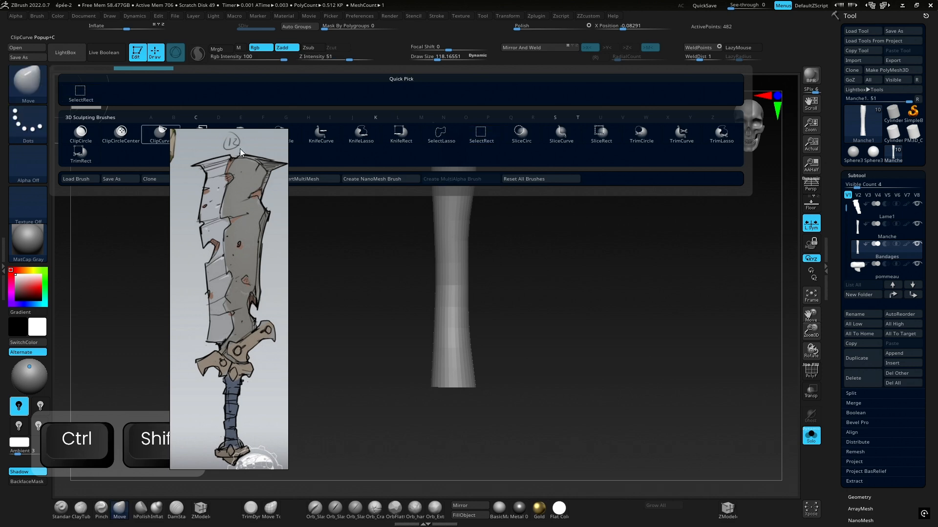
pyautogui.moveTo(205, 137)
pyautogui.mouseDown()
pyautogui.moveTo(258, 370)
pyautogui.moveTo(937, 210)
pyautogui.mouseUp()
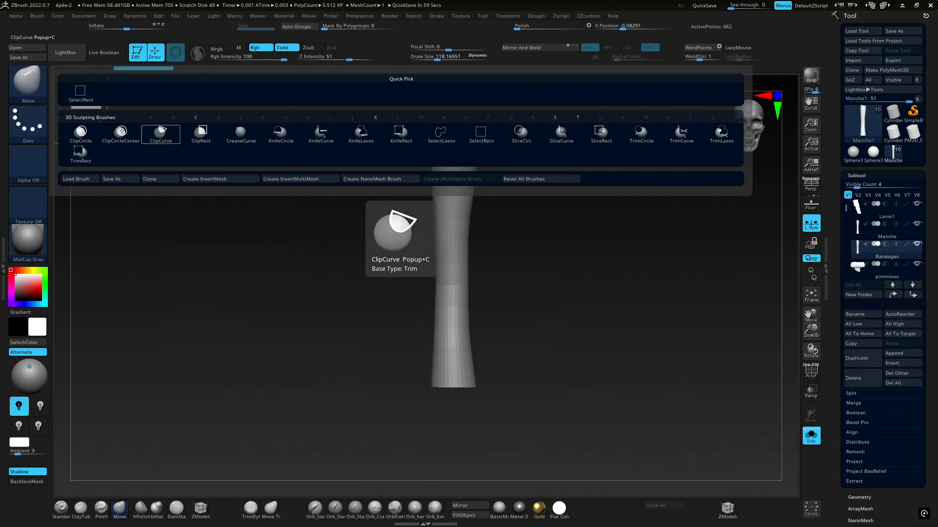
pyautogui.hotkey('ctrl', 'shift')
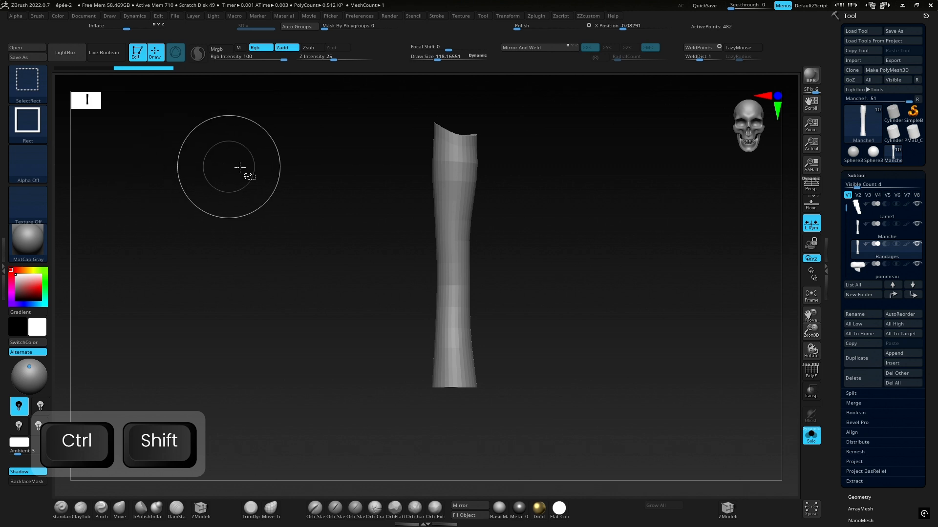
pyautogui.keyDown('ctrl'); pyautogui.keyDown('shift'); pyautogui.click(33, 81); pyautogui.keyUp('shift'); pyautogui.keyUp('ctrl')
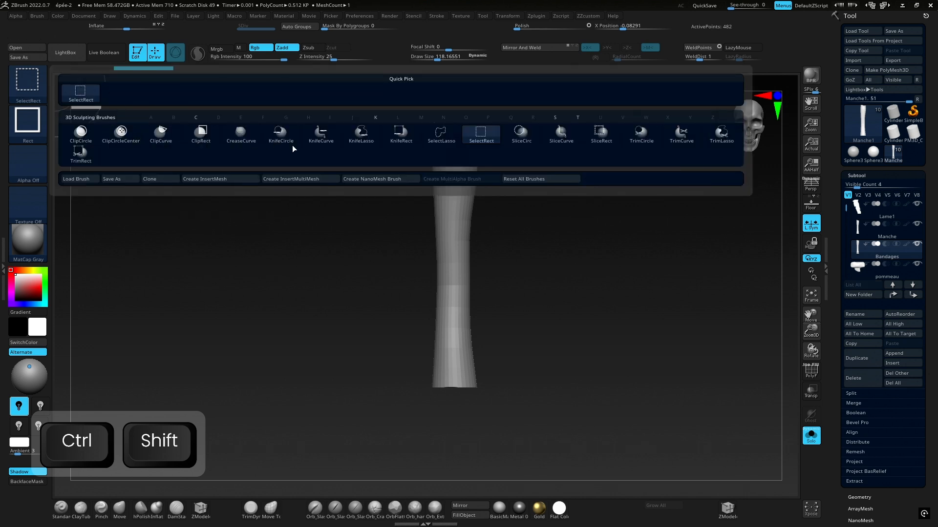
pyautogui.keyDown('ctrl'); pyautogui.keyDown('shift'); pyautogui.click(564, 137); pyautogui.keyUp('shift'); pyautogui.keyUp('ctrl')
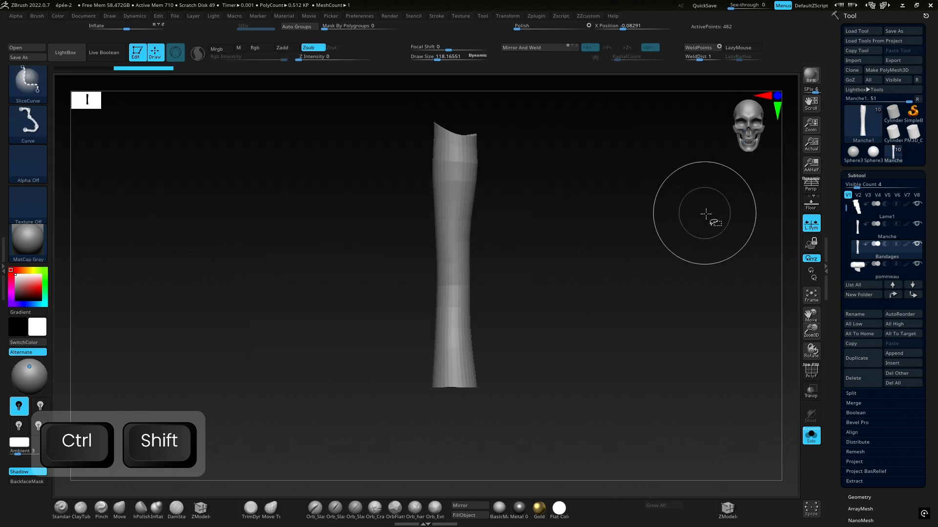
# Step: Try one slice across the isolated Bandages mesh with SliceCurve, and undo it
pyautogui.keyDown('alt'); pyautogui.moveTo(579, 204); pyautogui.dragTo(479, 239); pyautogui.keyUp('alt')
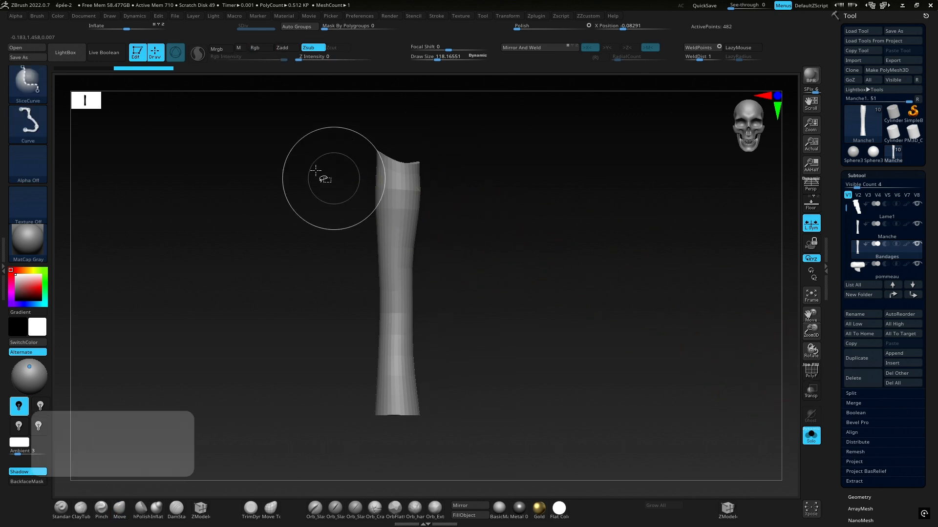
pyautogui.keyDown('ctrl'); pyautogui.keyDown('shift'); pyautogui.moveTo(272, 157); pyautogui.dragTo(542, 293); pyautogui.keyUp('shift'); pyautogui.keyUp('ctrl')
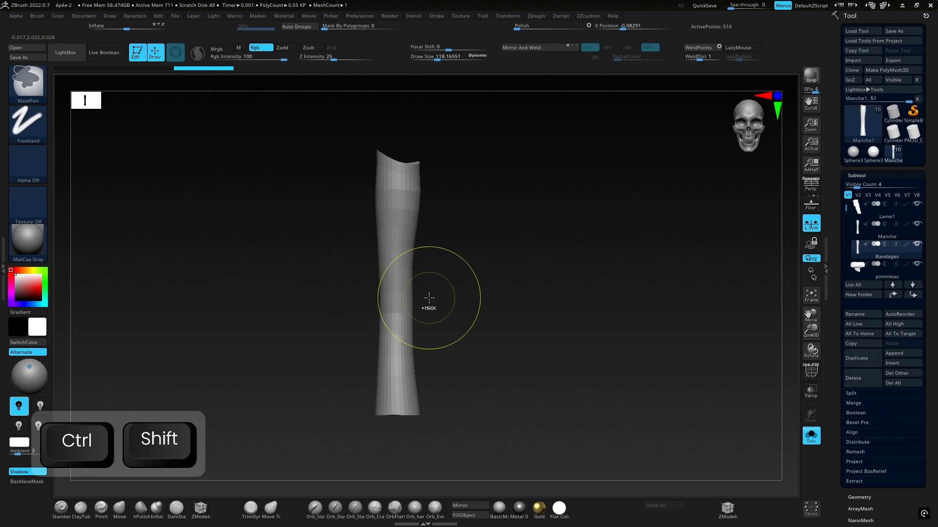
pyautogui.hotkey('ctrl', 'z')
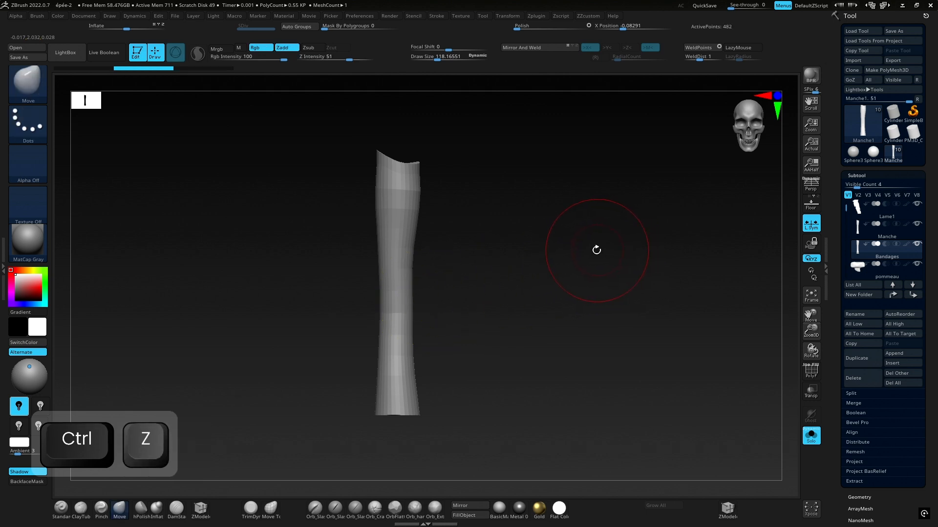
# Step: Turn on the polyframe display with only the polygroup fill colours, hiding the wireframe lines
pyautogui.click(815, 374)
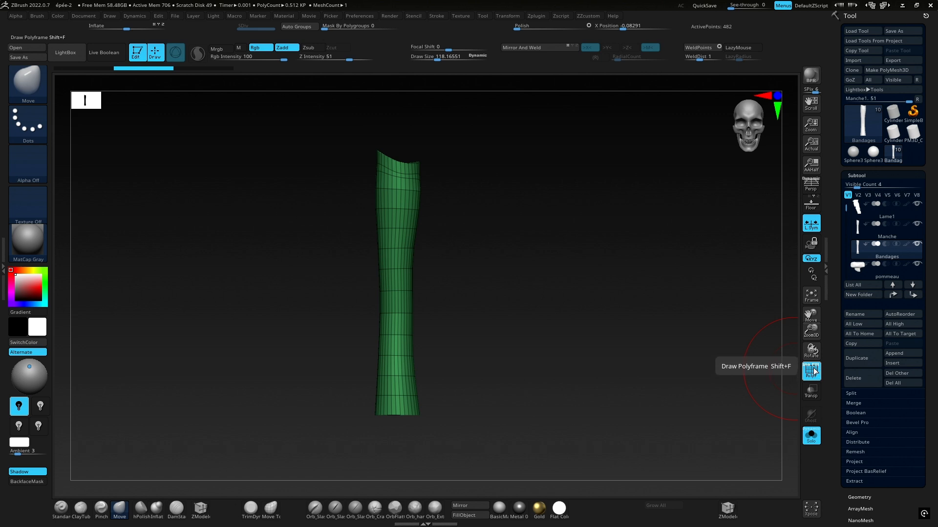
pyautogui.click(810, 370)
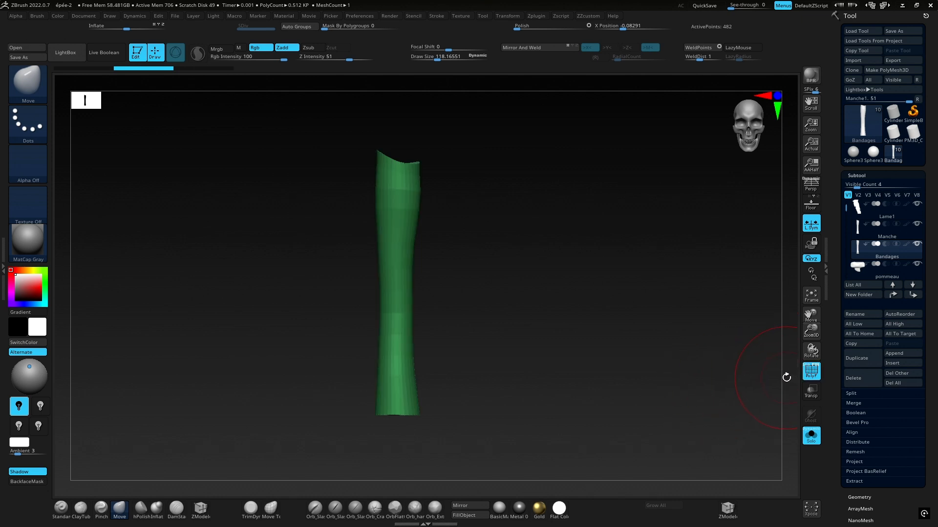
pyautogui.hotkey('shift', 'm')
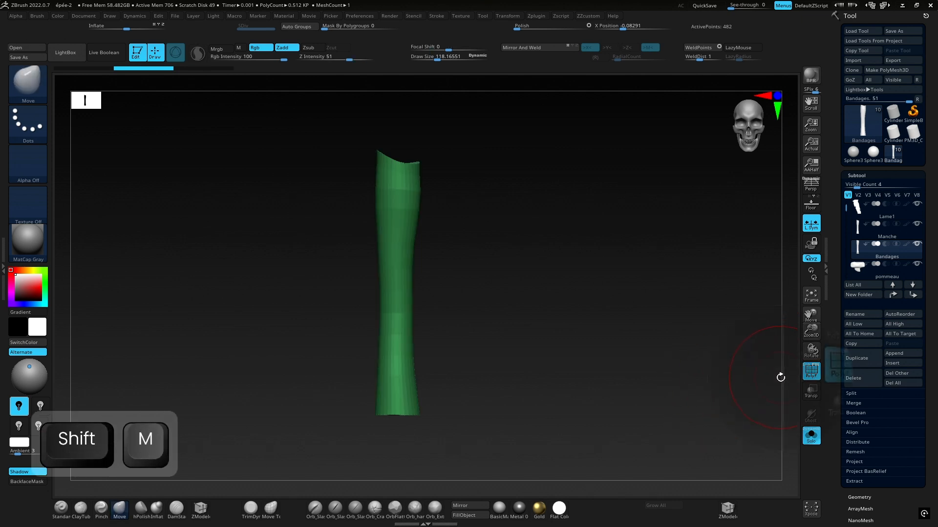
# Step: Toggle the polyframe's line display on and off to compare the wireframe with the plain polygroup fill
pyautogui.click(810, 374)
pyautogui.click(816, 367)
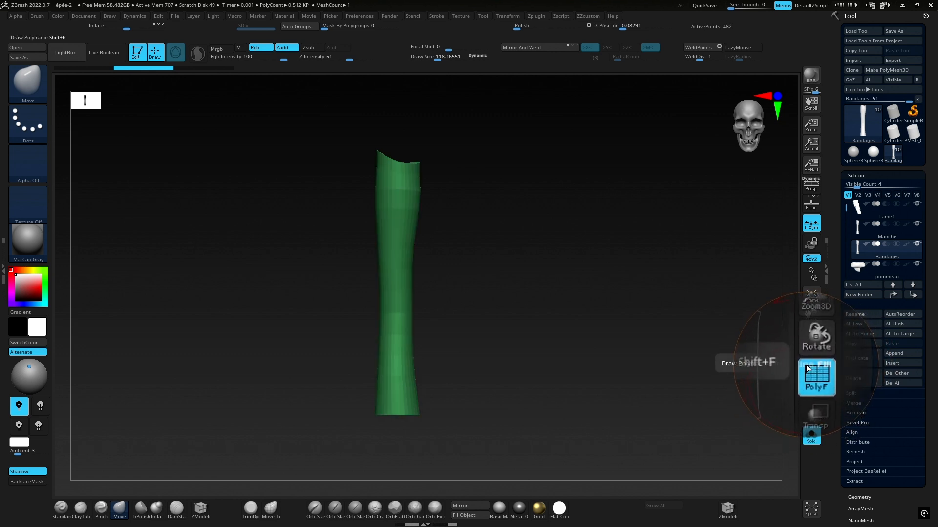
pyautogui.click(806, 366)
pyautogui.click(809, 367)
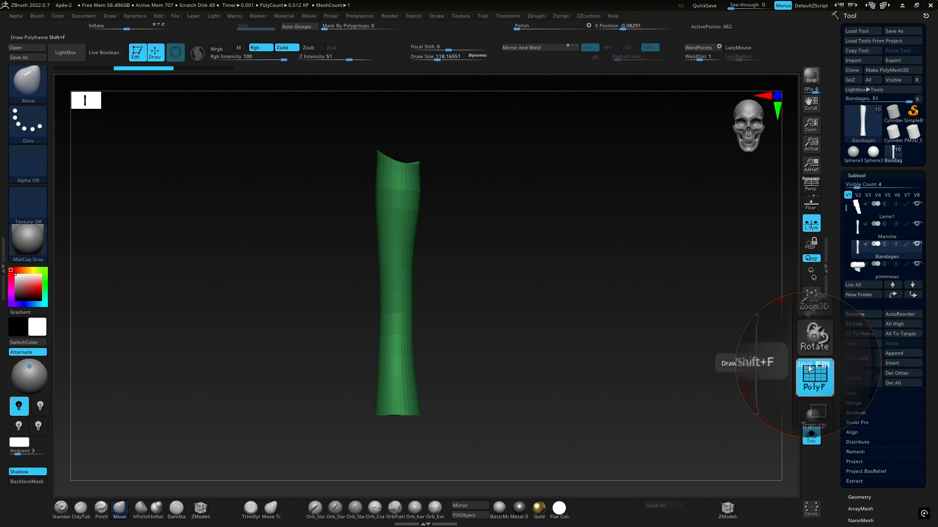
pyautogui.click(807, 365)
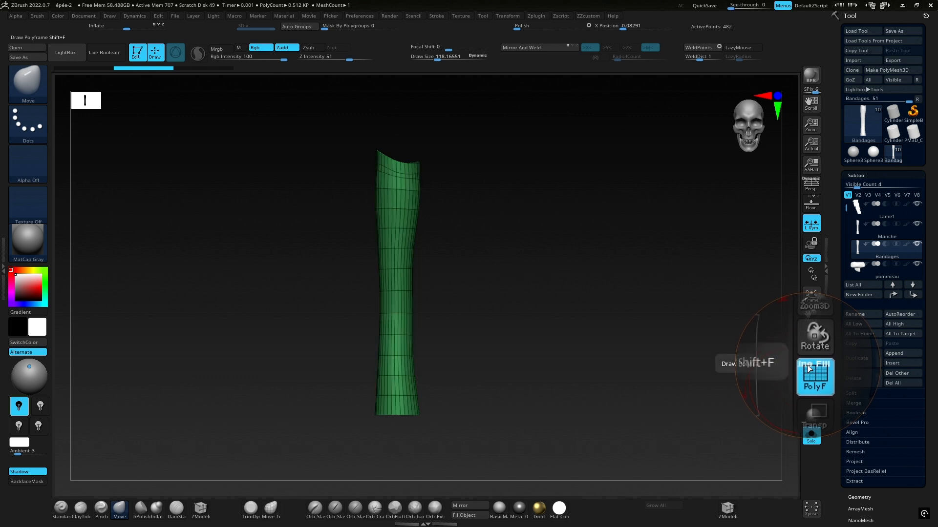
pyautogui.click(807, 366)
pyautogui.click(809, 366)
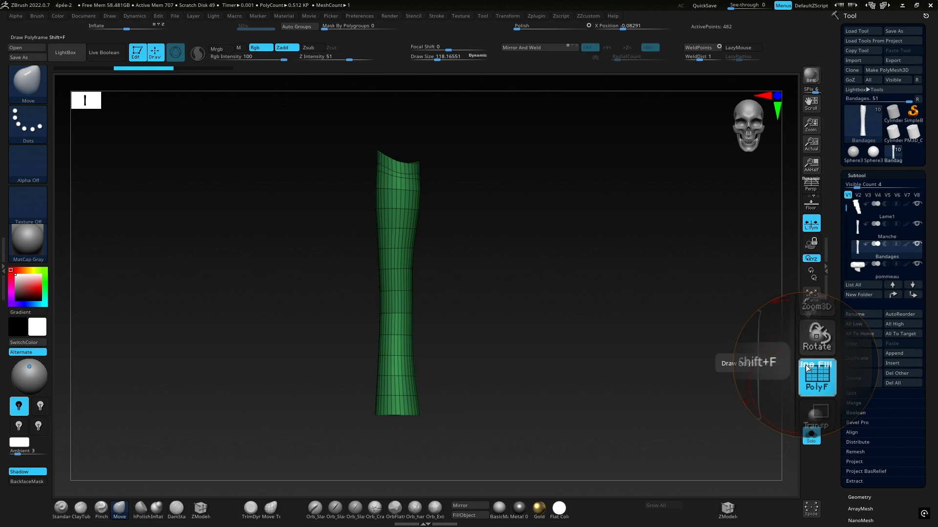
pyautogui.click(811, 371)
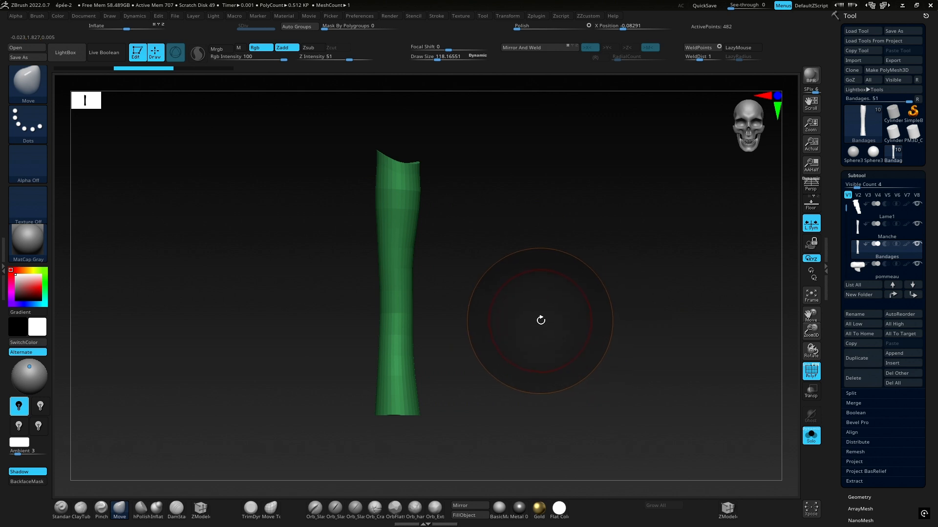
pyautogui.hotkey('shift', 'm')
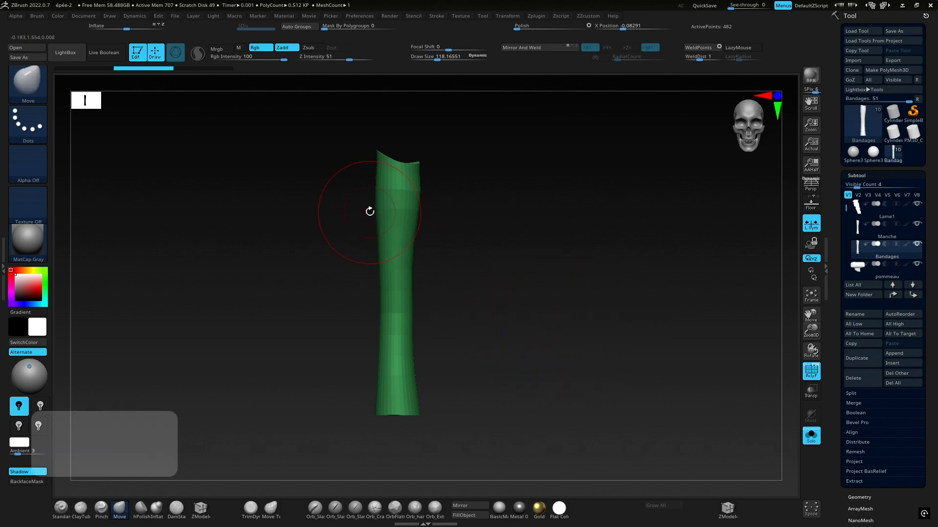
# Step: Slice the Bandages mesh diagonally across its lower third with SliceCurve
pyautogui.hotkey('ctrl', 'shift')
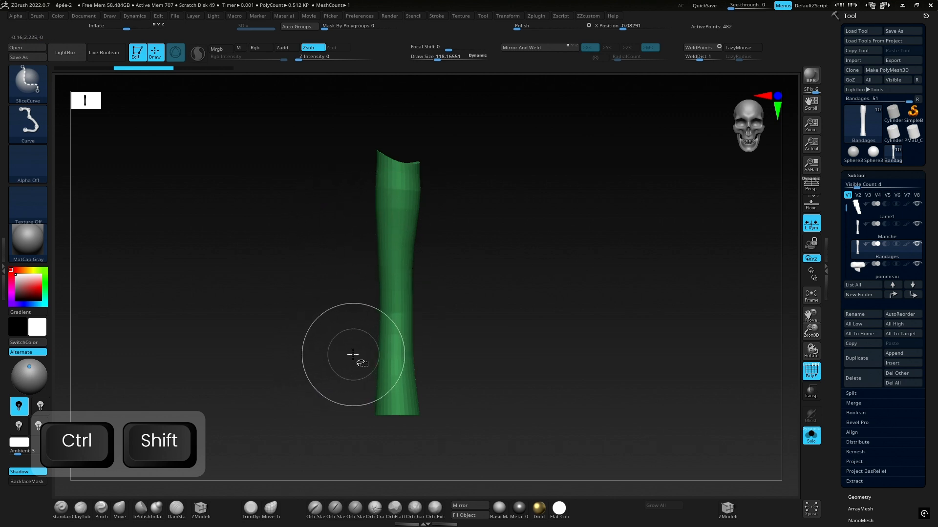
pyautogui.keyDown('ctrl'); pyautogui.keyDown('shift'); pyautogui.moveTo(321, 356); pyautogui.dragTo(513, 307); pyautogui.keyUp('shift'); pyautogui.keyUp('ctrl')
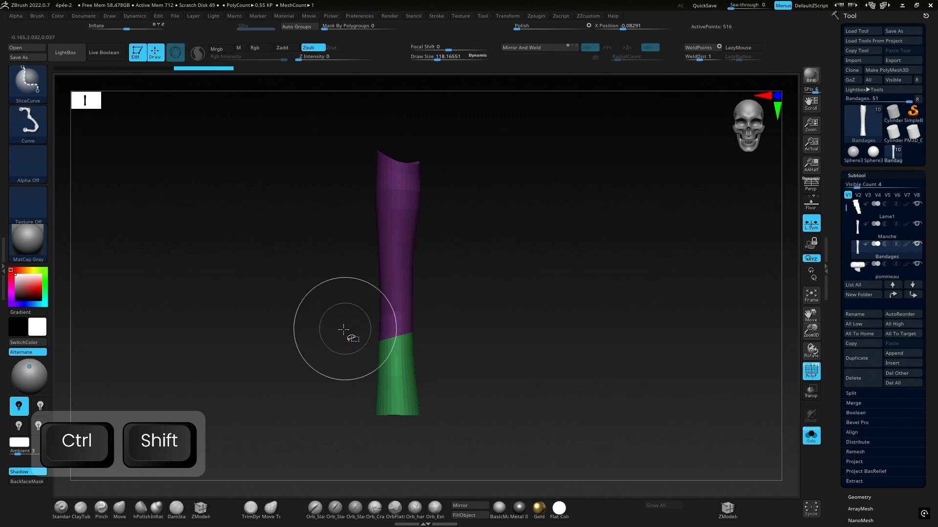
# Step: Show the whole sword, place the reference drawing beside it for comparison, and isolate the Bandages subtool again
pyautogui.click(811, 436)
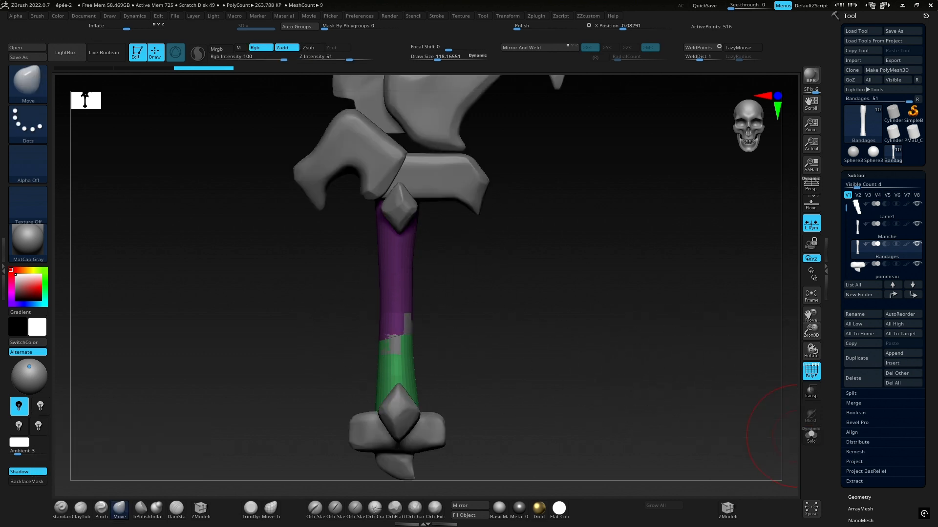
pyautogui.moveTo(463, 193); pyautogui.dragTo(142, 118)
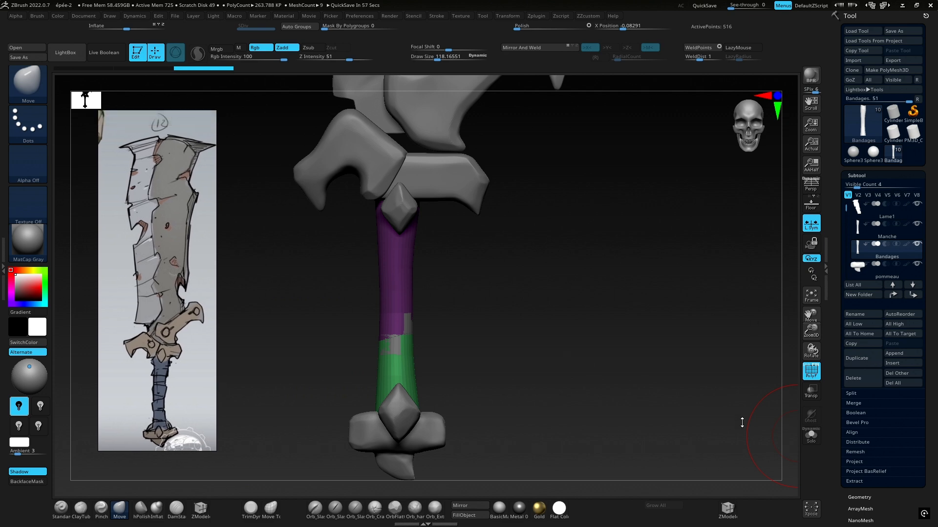
pyautogui.click(810, 435)
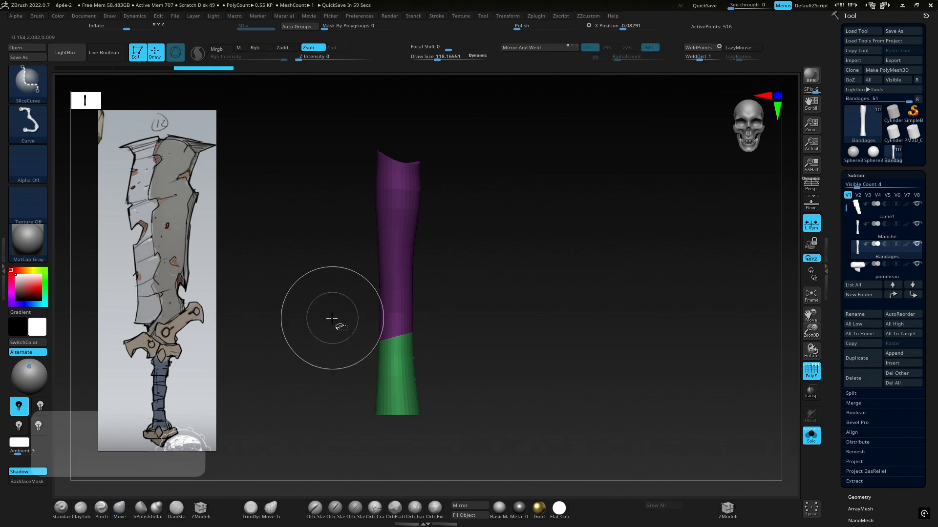
# Step: Try three more slices tilted in varying directions up the Bandages mesh, and undo all the slices
pyautogui.keyDown('ctrl'); pyautogui.keyDown('shift'); pyautogui.moveTo(335, 320); pyautogui.dragTo(469, 285); pyautogui.keyUp('shift'); pyautogui.keyUp('ctrl')
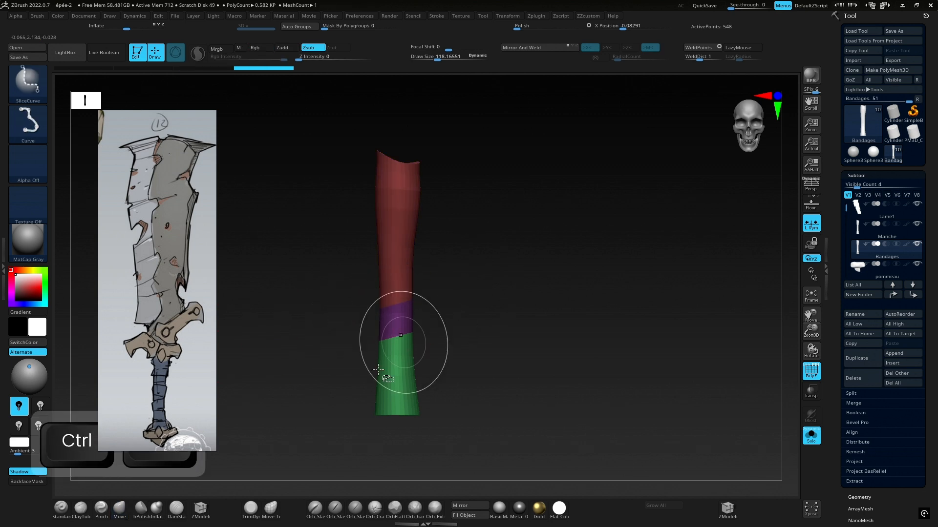
pyautogui.keyDown('ctrl'); pyautogui.keyDown('shift'); pyautogui.moveTo(351, 272); pyautogui.dragTo(450, 299); pyautogui.keyUp('shift'); pyautogui.keyUp('ctrl')
pyautogui.keyDown('ctrl'); pyautogui.keyDown('shift'); pyautogui.moveTo(361, 235); pyautogui.dragTo(468, 274); pyautogui.keyUp('shift'); pyautogui.keyUp('ctrl')
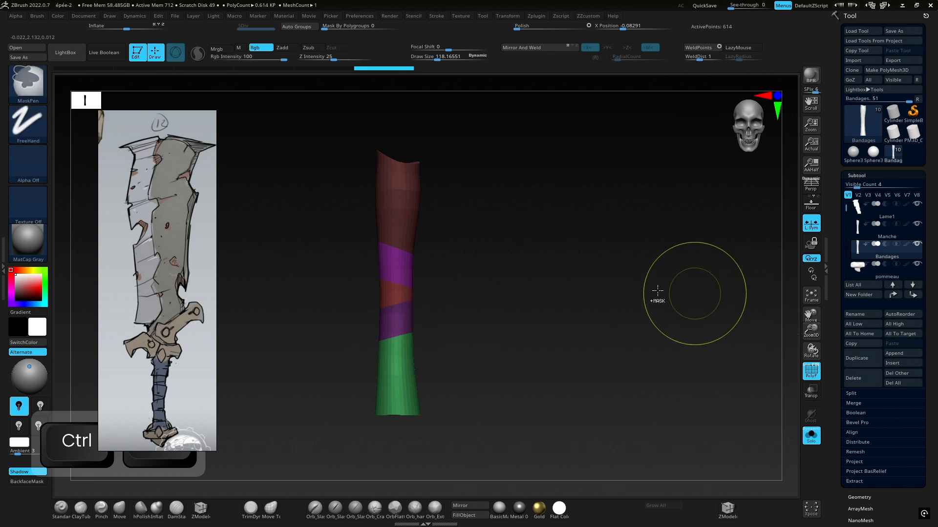
pyautogui.hotkey('ctrl', 'z')
pyautogui.hotkey('ctrl', 'z')
pyautogui.hotkey('ctrl', 'z')
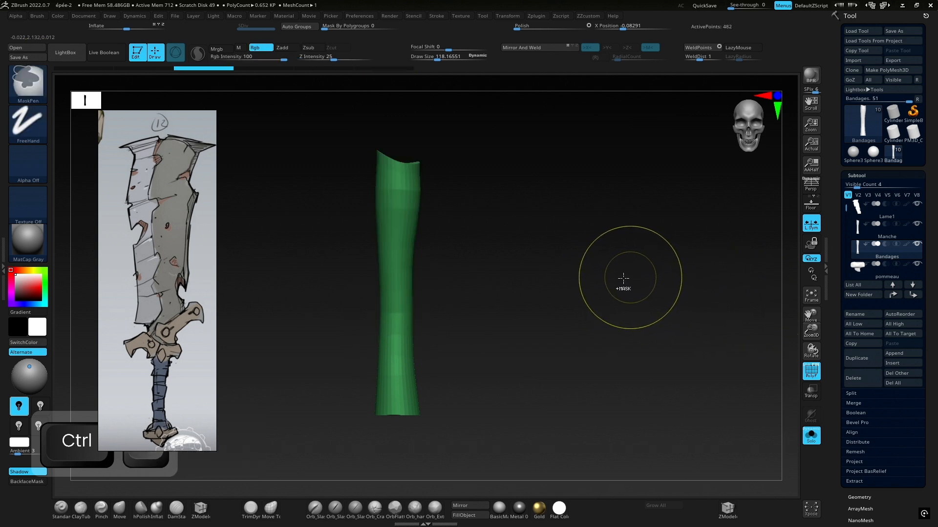
# Step: Try four slices from the base up to the middle of the Bandages mesh, alternating their direction, and undo them
pyautogui.keyDown('ctrl'); pyautogui.keyDown('shift'); pyautogui.moveTo(472, 340); pyautogui.dragTo(283, 392); pyautogui.keyUp('shift'); pyautogui.keyUp('ctrl')
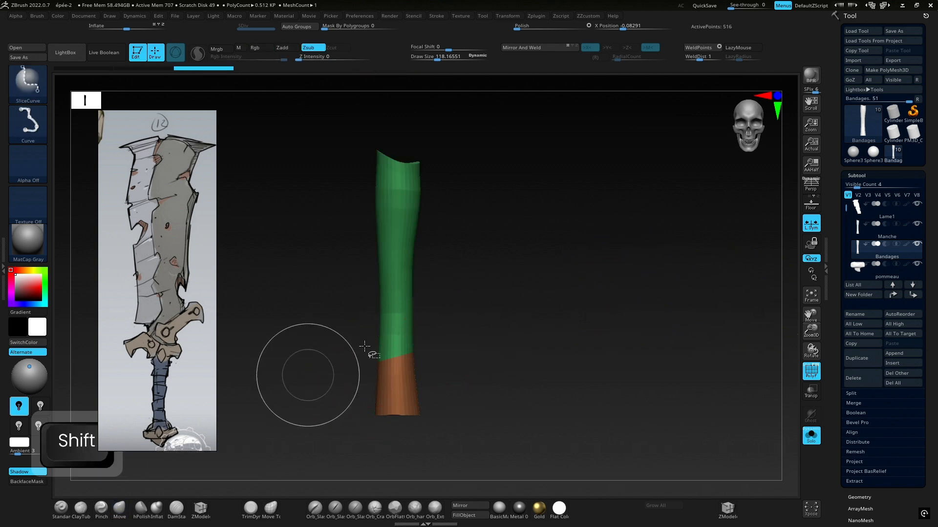
pyautogui.keyDown('ctrl'); pyautogui.keyDown('shift'); pyautogui.moveTo(446, 310); pyautogui.dragTo(303, 344); pyautogui.keyUp('shift'); pyautogui.keyUp('ctrl')
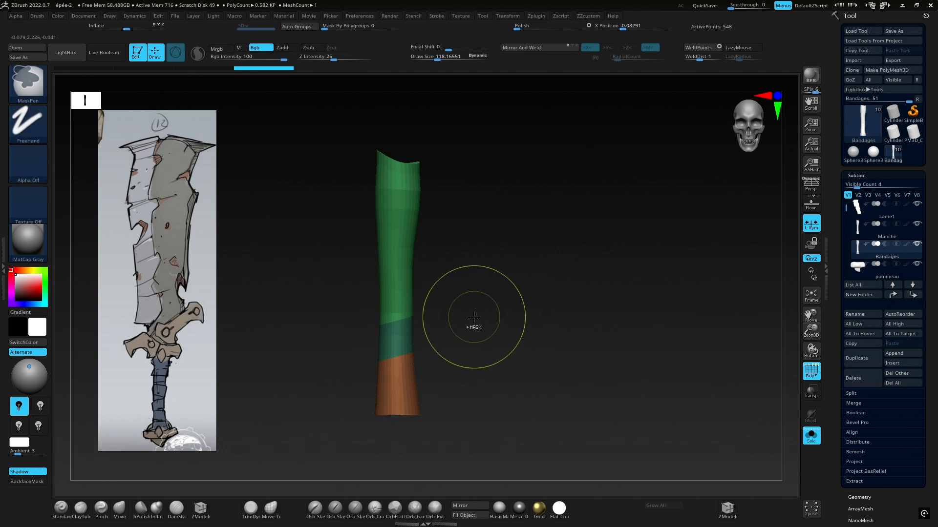
pyautogui.keyDown('ctrl'); pyautogui.keyDown('shift'); pyautogui.moveTo(329, 312); pyautogui.dragTo(499, 292); pyautogui.keyUp('shift'); pyautogui.keyUp('ctrl')
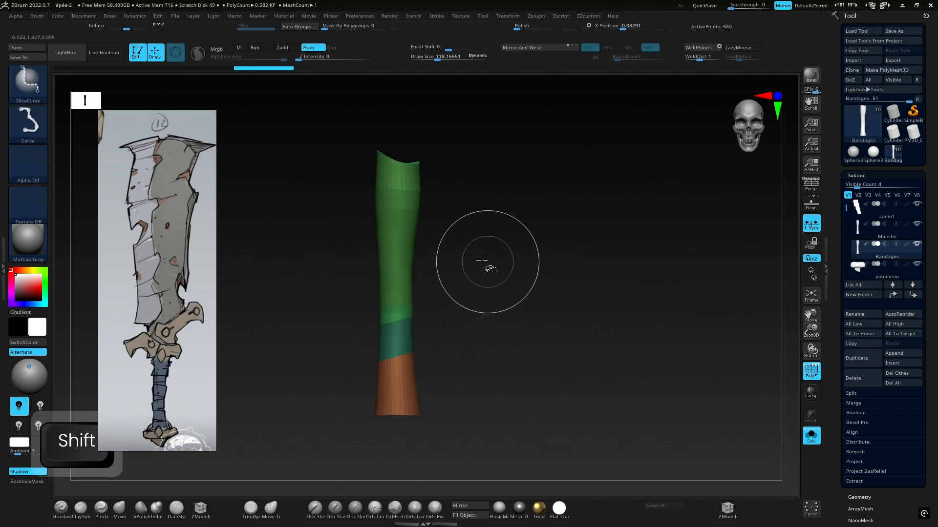
pyautogui.keyDown('ctrl'); pyautogui.keyDown('shift'); pyautogui.moveTo(485, 260); pyautogui.dragTo(316, 255); pyautogui.keyUp('shift'); pyautogui.keyUp('ctrl')
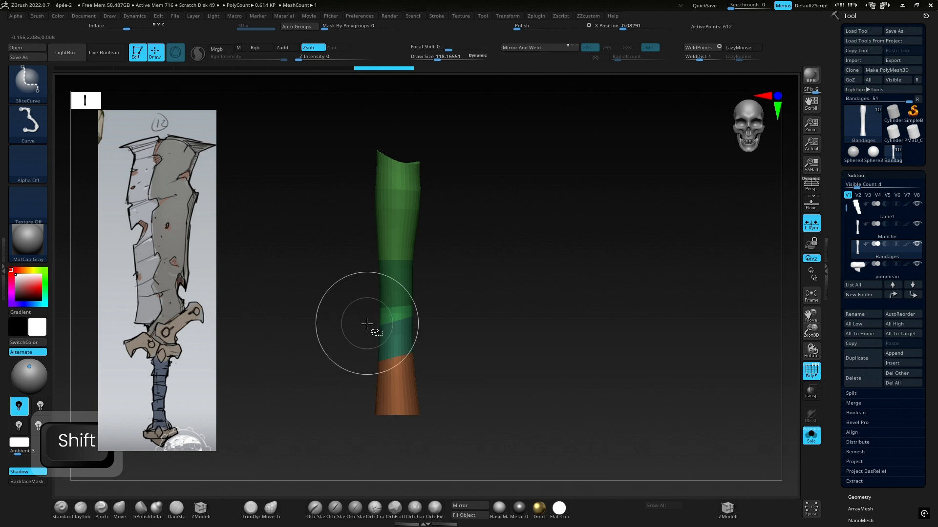
pyautogui.hotkey('ctrl', 'z')
pyautogui.hotkey('ctrl', 'z')
pyautogui.hotkey('ctrl', 'z')
pyautogui.hotkey('ctrl', 'z')
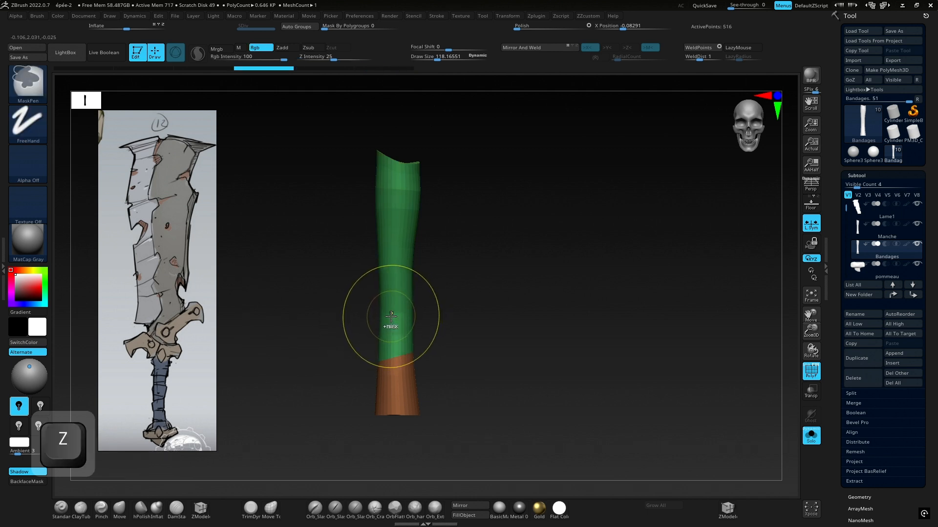
# Step: Try a single slice near the base of the Bandages mesh, sloping down toward the right, and undo it
pyautogui.moveTo(325, 362)
pyautogui.keyDown('ctrl'); pyautogui.keyDown('shift'); pyautogui.mouseDown()
pyautogui.moveTo(488, 349)
pyautogui.moveTo(481, 311)
pyautogui.moveTo(469, 362)
pyautogui.moveTo(479, 391)
pyautogui.mouseUp(); pyautogui.keyUp('shift'); pyautogui.keyUp('ctrl')
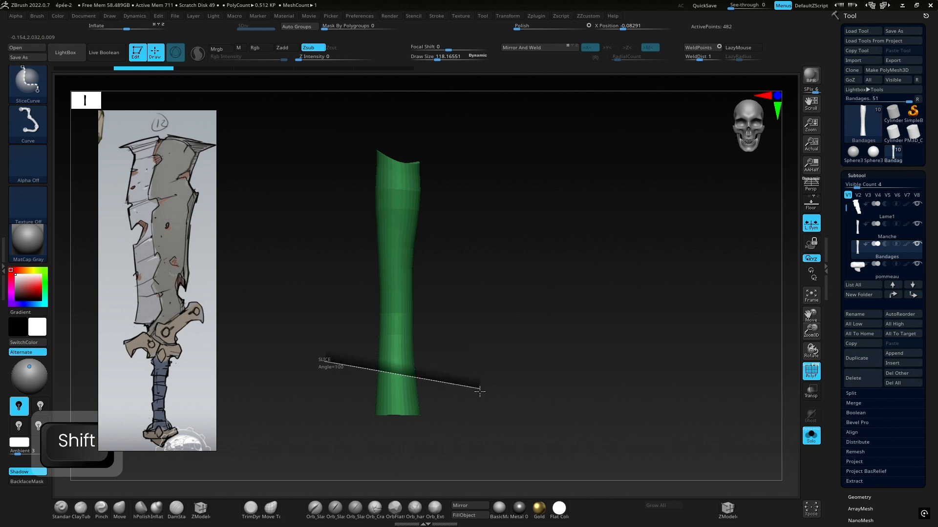
pyautogui.moveTo(480, 392)
pyautogui.keyDown('ctrl'); pyautogui.keyDown('shift'); pyautogui.mouseDown()
pyautogui.moveTo(426, 358)
pyautogui.moveTo(279, 325)
pyautogui.moveTo(171, 348)
pyautogui.moveTo(487, 369)
pyautogui.moveTo(505, 406)
pyautogui.mouseUp(); pyautogui.keyUp('shift'); pyautogui.keyUp('ctrl')
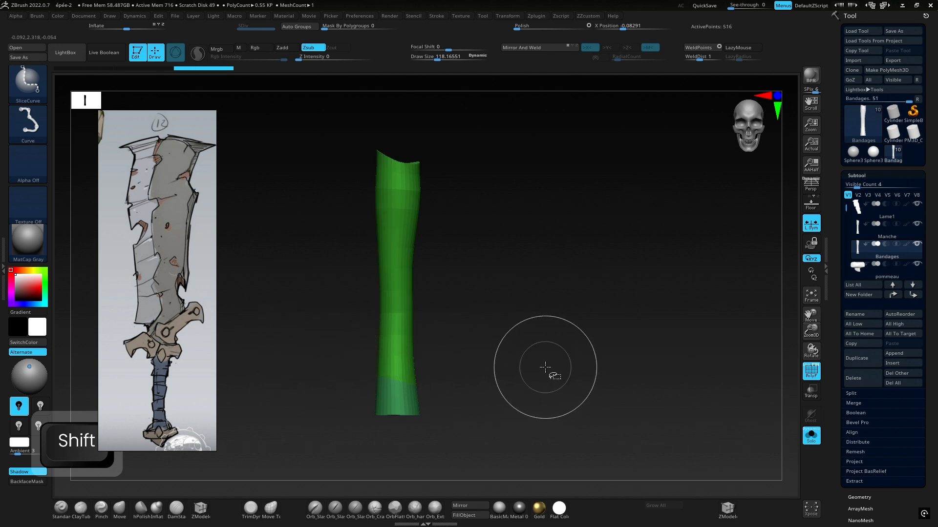
pyautogui.hotkey('ctrl', 'z')
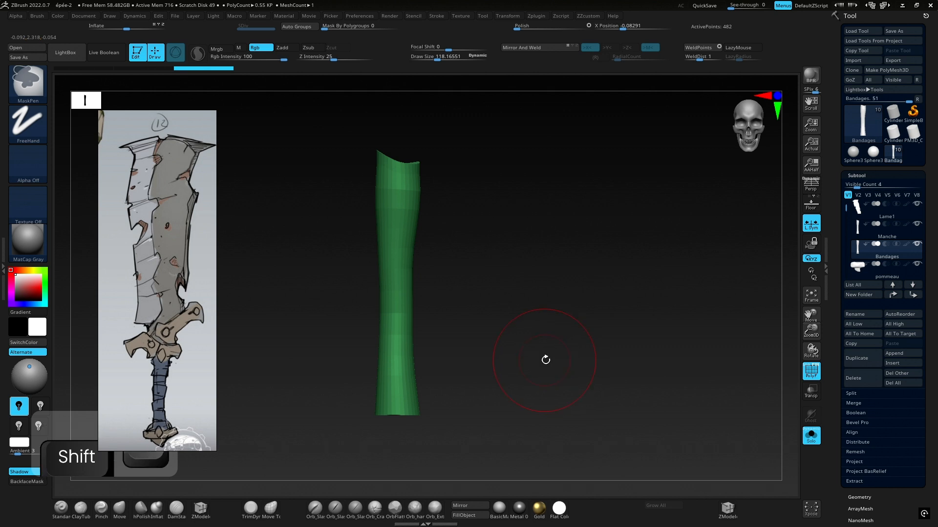
# Step: Slice the Bandages mesh horizontally twice near its base to form two short stacked bands
pyautogui.hotkey('ctrl', 'shift')
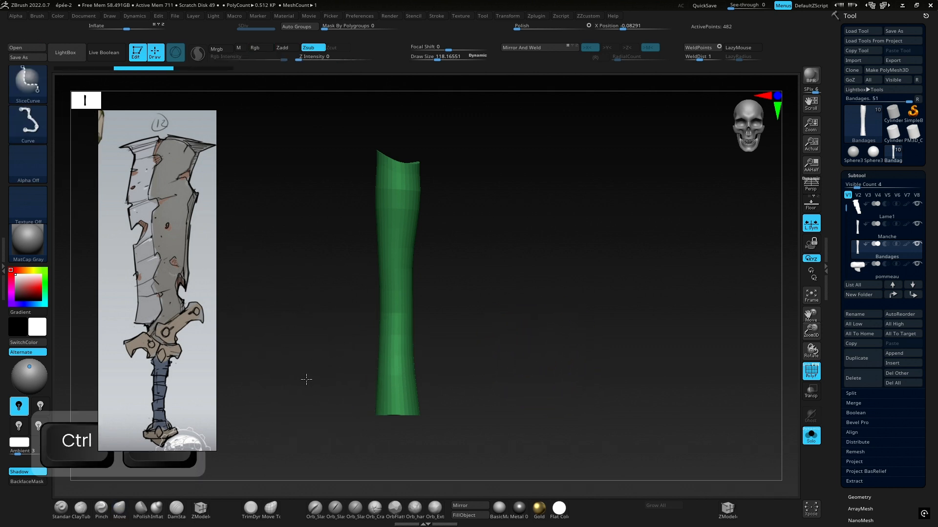
pyautogui.keyDown('ctrl'); pyautogui.keyDown('shift'); pyautogui.moveTo(306, 379); pyautogui.dragTo(477, 310); pyautogui.keyUp('shift'); pyautogui.keyUp('ctrl')
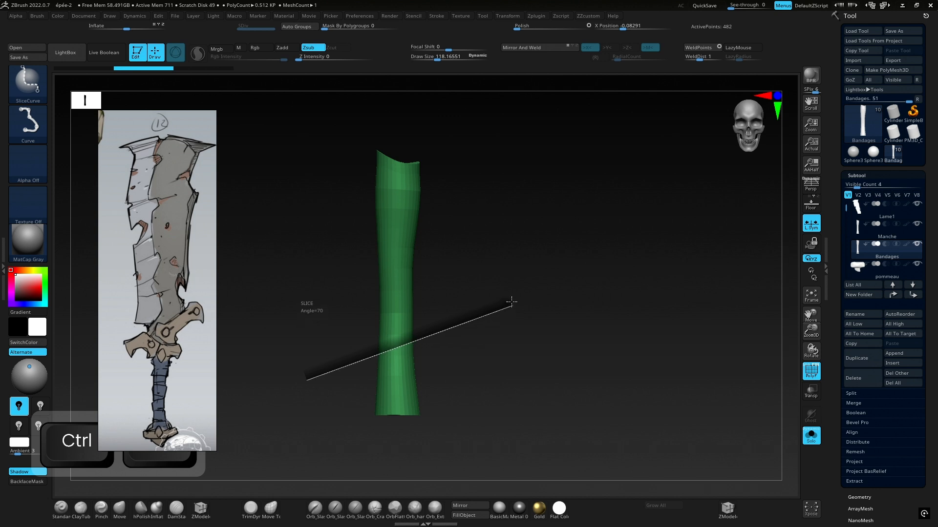
pyautogui.keyDown('ctrl'); pyautogui.keyDown('shift'); pyautogui.moveTo(511, 303); pyautogui.dragTo(523, 386); pyautogui.keyUp('shift'); pyautogui.keyUp('ctrl')
pyautogui.press('space')
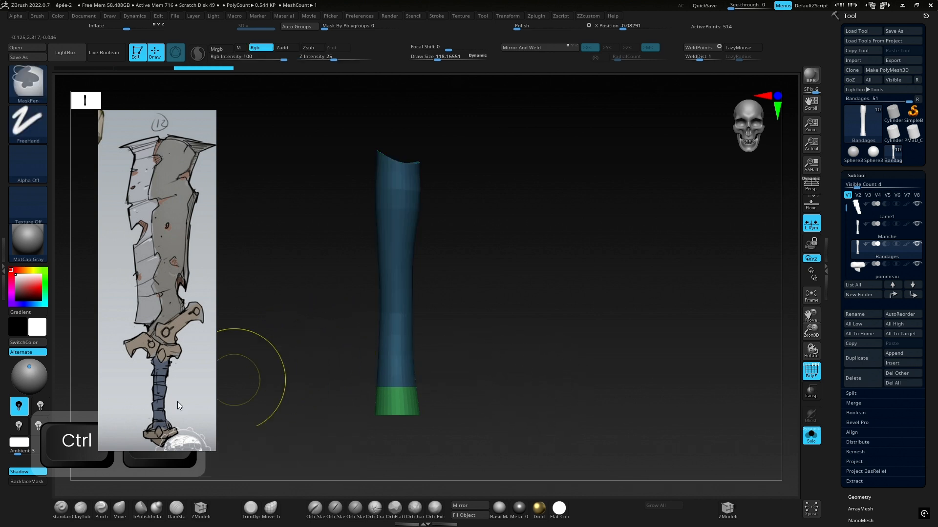
pyautogui.keyDown('ctrl'); pyautogui.keyDown('shift'); pyautogui.moveTo(350, 356); pyautogui.dragTo(494, 360); pyautogui.keyUp('shift'); pyautogui.keyUp('ctrl')
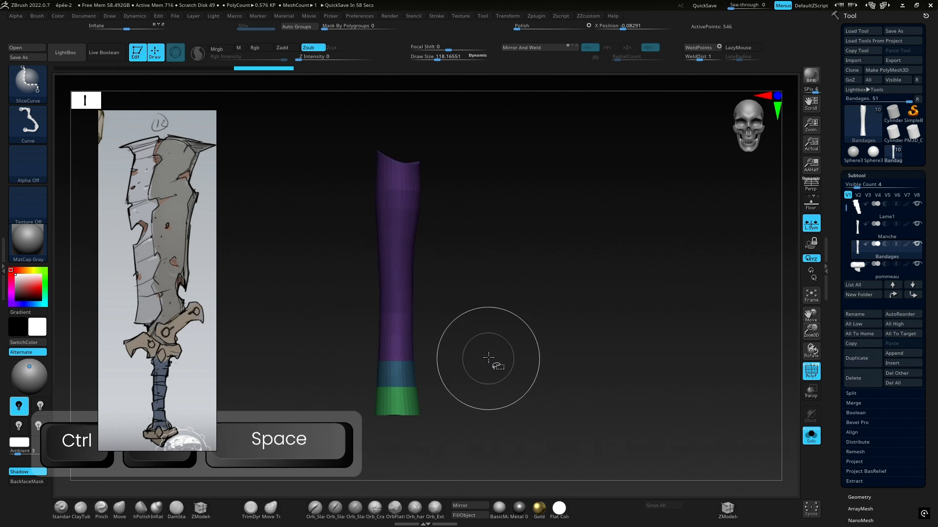
# Step: Show the whole sword again and hide the Manche subtool so it does not overlap the Bandages mesh
pyautogui.click(810, 437)
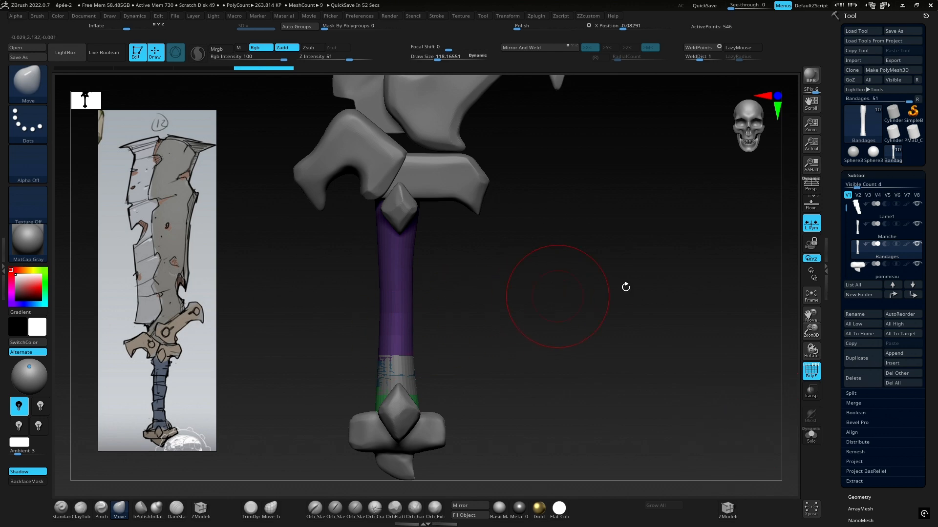
pyautogui.moveTo(923, 232)
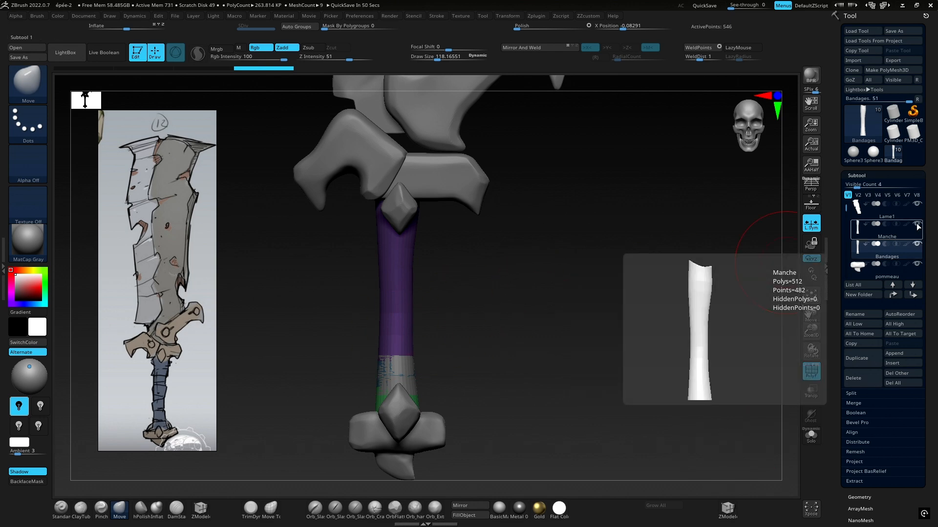
pyautogui.click(917, 225)
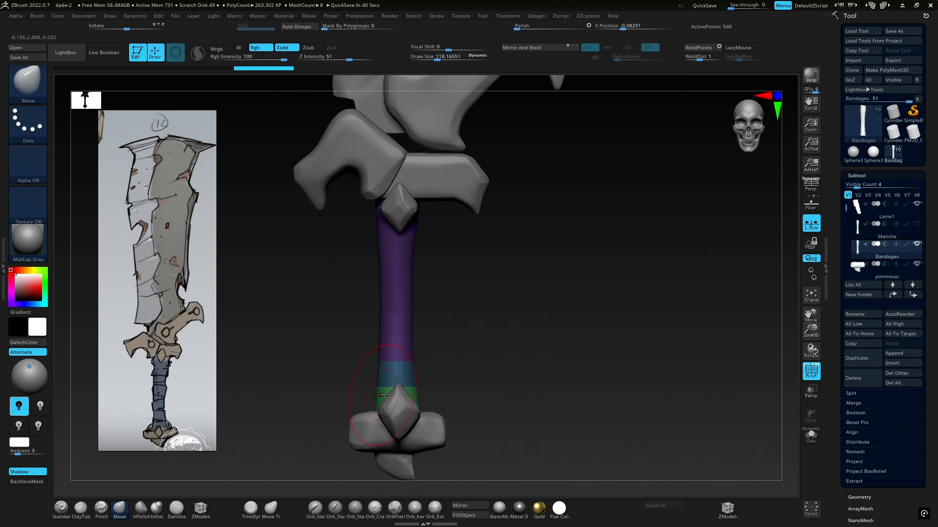
# Step: Try a slice rising to the right across the middle of the Bandages mesh, and undo it
pyautogui.moveTo(457, 335)
pyautogui.keyDown('ctrl'); pyautogui.keyDown('shift'); pyautogui.mouseDown()
pyautogui.moveTo(461, 271)
pyautogui.moveTo(457, 244)
pyautogui.moveTo(449, 247)
pyautogui.mouseUp(); pyautogui.keyUp('shift'); pyautogui.keyUp('ctrl')
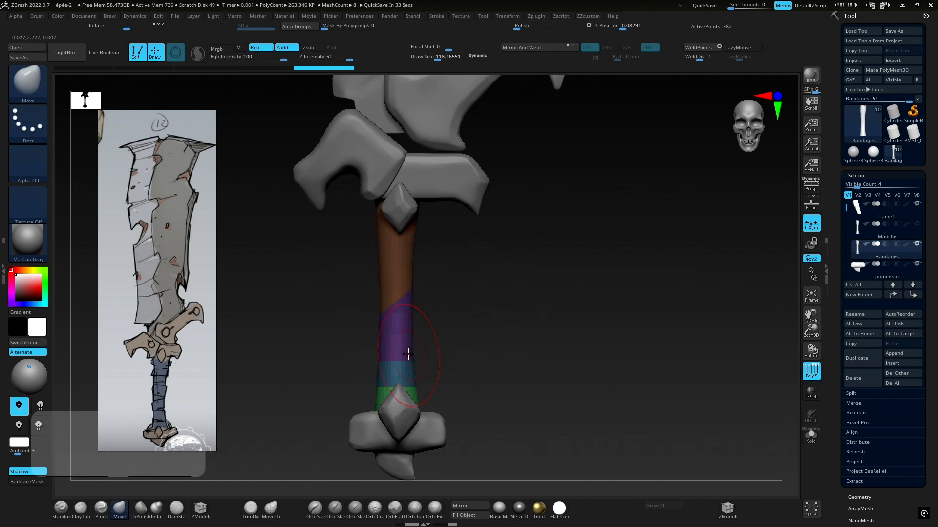
pyautogui.hotkey('ctrl', 'shift')
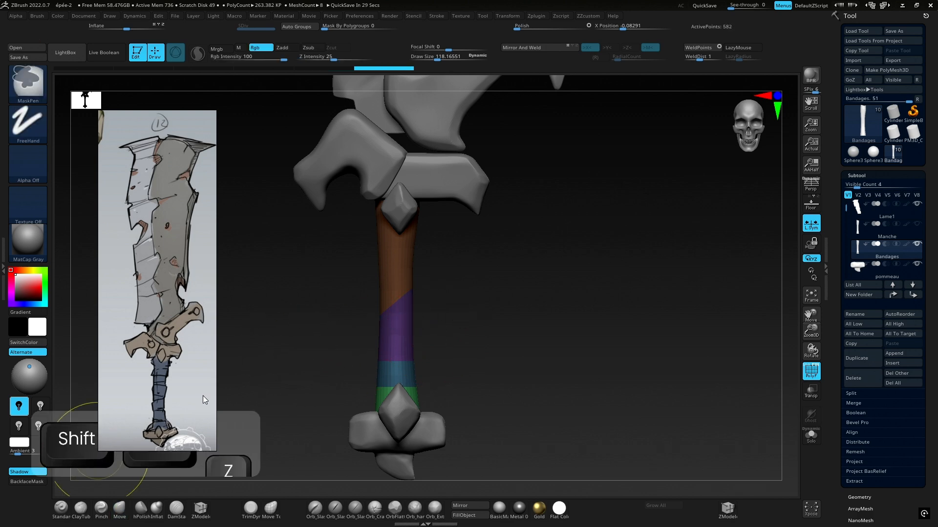
pyautogui.hotkey('ctrl', 'z')
# Step: Make two slices rising to the right just above the lower bands of the Bandages mesh
pyautogui.hotkey('ctrl', 'shift')
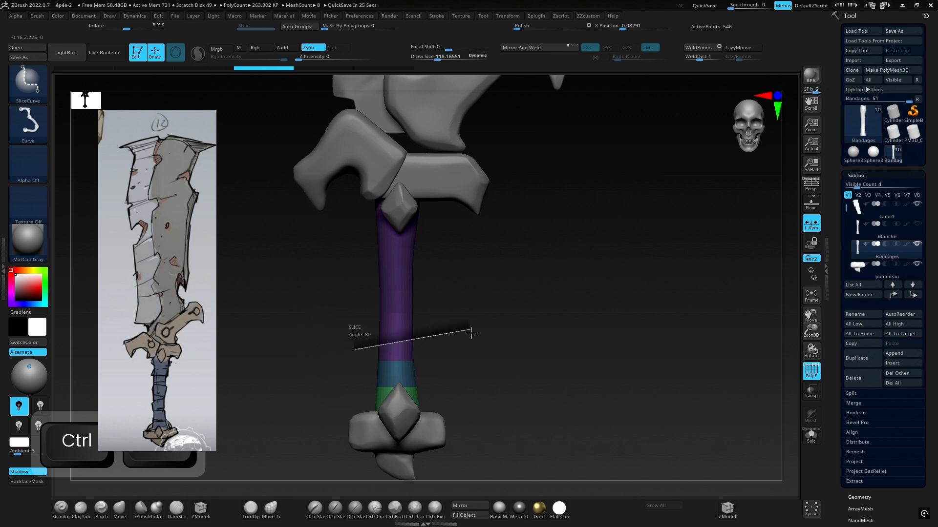
pyautogui.moveTo(471, 333)
pyautogui.keyDown('ctrl'); pyautogui.keyDown('shift'); pyautogui.mouseDown()
pyautogui.moveTo(482, 307)
pyautogui.moveTo(468, 329)
pyautogui.mouseUp(); pyautogui.keyUp('shift'); pyautogui.keyUp('ctrl')
pyautogui.press('space')
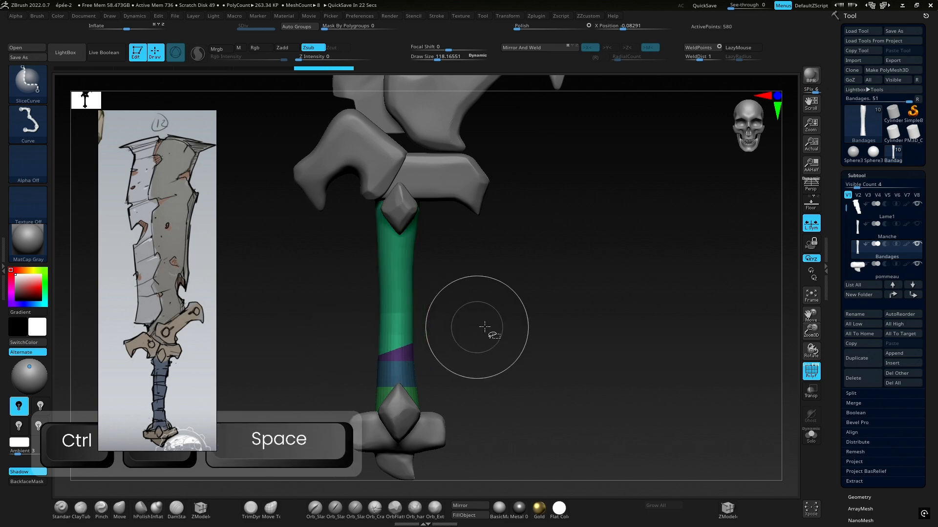
pyautogui.moveTo(342, 329)
pyautogui.keyDown('ctrl'); pyautogui.keyDown('shift'); pyautogui.mouseDown()
pyautogui.moveTo(479, 283)
pyautogui.moveTo(461, 304)
pyautogui.moveTo(463, 296)
pyautogui.mouseUp(); pyautogui.keyUp('shift'); pyautogui.keyUp('ctrl')
pyautogui.press('space')
# Step: Make two slices falling gently to the right across the middle of the Bandages mesh
pyautogui.press('space')
pyautogui.moveTo(335, 292)
pyautogui.keyDown('ctrl'); pyautogui.keyDown('shift'); pyautogui.mouseDown()
pyautogui.moveTo(446, 295)
pyautogui.moveTo(448, 315)
pyautogui.mouseUp(); pyautogui.keyUp('shift'); pyautogui.keyUp('ctrl')
pyautogui.press('space')
pyautogui.moveTo(358, 262)
pyautogui.keyDown('ctrl'); pyautogui.keyDown('shift'); pyautogui.mouseDown()
pyautogui.moveTo(460, 298)
pyautogui.moveTo(477, 284)
pyautogui.moveTo(461, 300)
pyautogui.mouseUp(); pyautogui.keyUp('shift'); pyautogui.keyUp('ctrl')
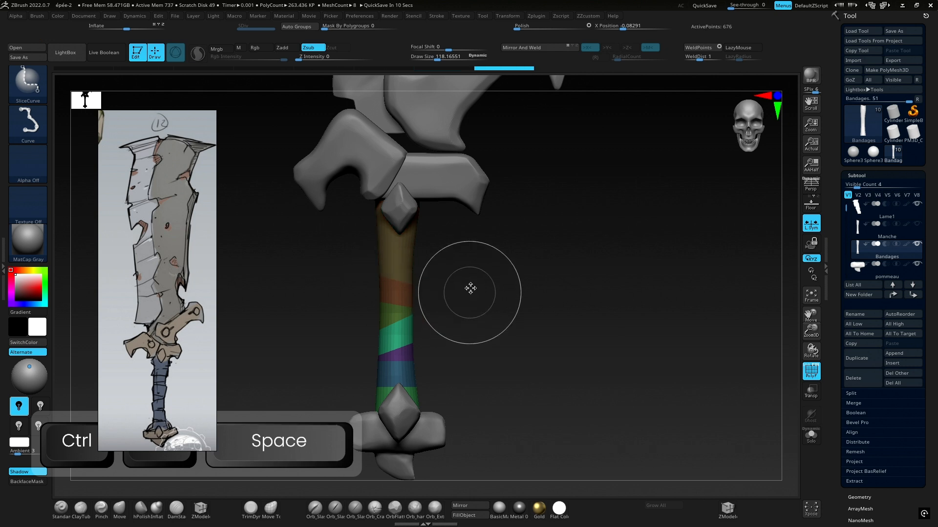
# Step: Slice the upper part of the Bandages mesh with level cuts, followed by cuts rising to the right below the guard
pyautogui.keyDown('ctrl'); pyautogui.keyDown('shift'); pyautogui.moveTo(358, 267); pyautogui.dragTo(466, 267); pyautogui.keyUp('shift'); pyautogui.keyUp('ctrl')
pyautogui.keyDown('ctrl'); pyautogui.keyDown('shift'); pyautogui.moveTo(354, 242); pyautogui.dragTo(443, 218); pyautogui.keyUp('shift'); pyautogui.keyUp('ctrl')
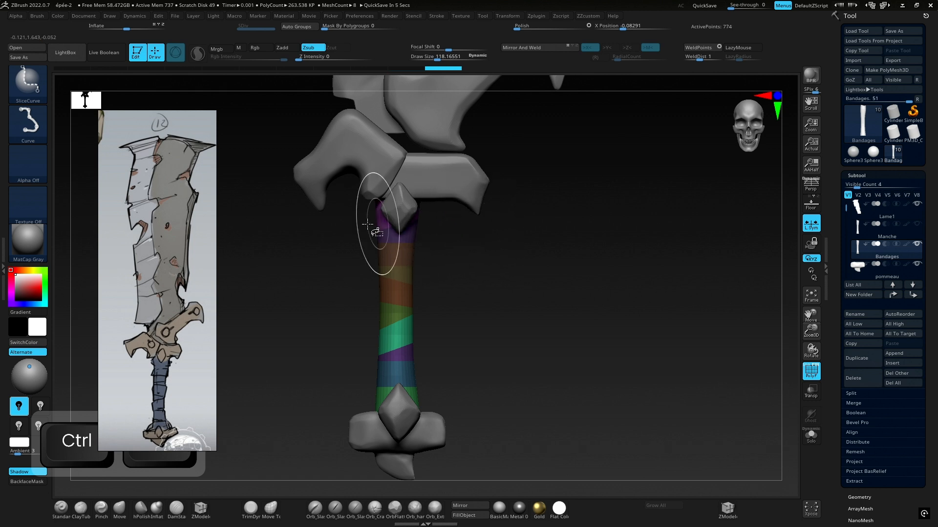
pyautogui.keyDown('ctrl'); pyautogui.keyDown('shift'); pyautogui.moveTo(342, 212); pyautogui.dragTo(452, 189); pyautogui.keyUp('shift'); pyautogui.keyUp('ctrl')
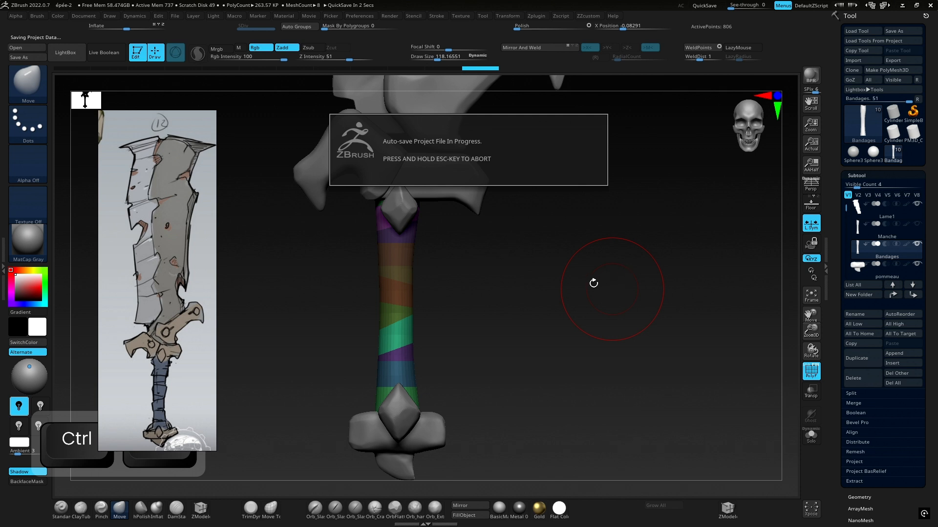
# Step: Examine the sliced bands up close from several angles, with the mesh's wireframe lines displayed
pyautogui.moveTo(602, 282)
pyautogui.mouseDown()
pyautogui.moveTo(536, 297)
pyautogui.moveTo(452, 293)
pyautogui.moveTo(564, 290)
pyautogui.mouseUp()
pyautogui.keyDown('ctrl'); pyautogui.moveTo(350, 339); pyautogui.dragTo(520, 215, button='right'); pyautogui.keyUp('ctrl')
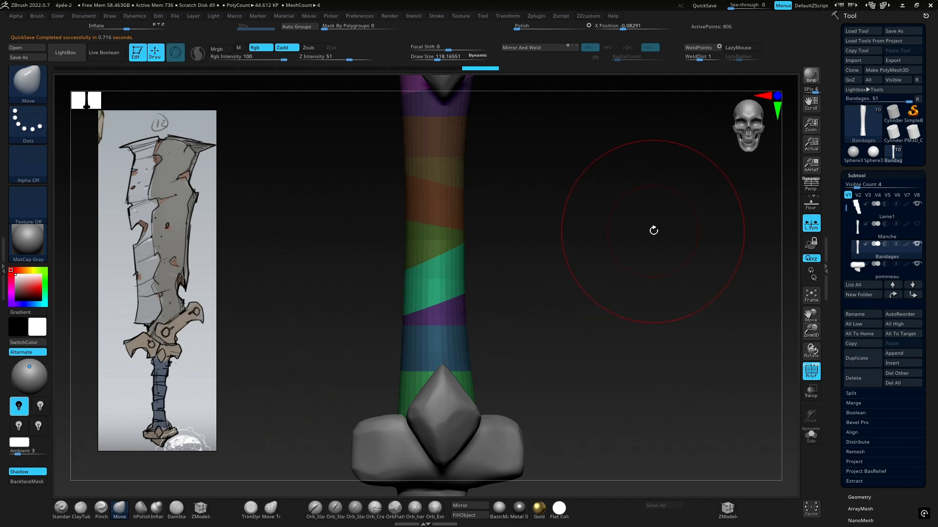
pyautogui.keyDown('alt'); pyautogui.moveTo(471, 284); pyautogui.dragTo(488, 274, button='right'); pyautogui.keyUp('alt')
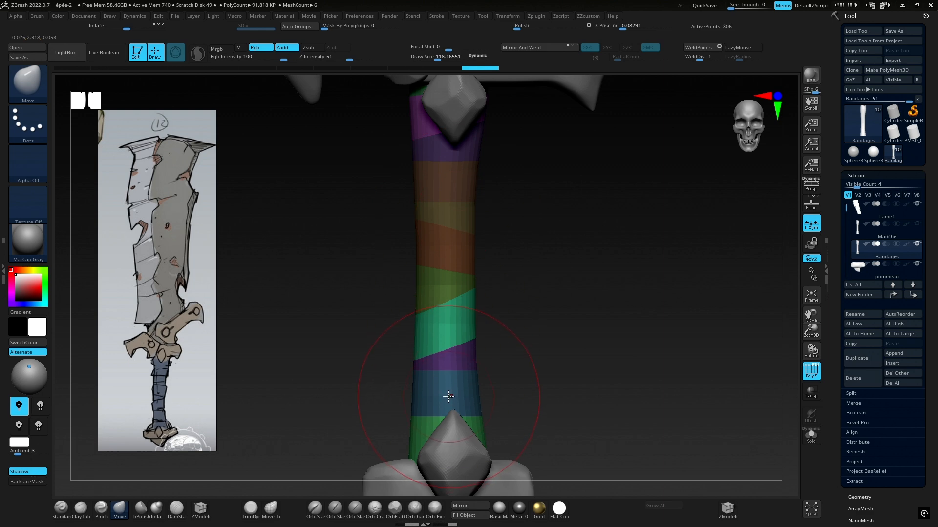
pyautogui.moveTo(472, 323); pyautogui.dragTo(463, 348, button='right')
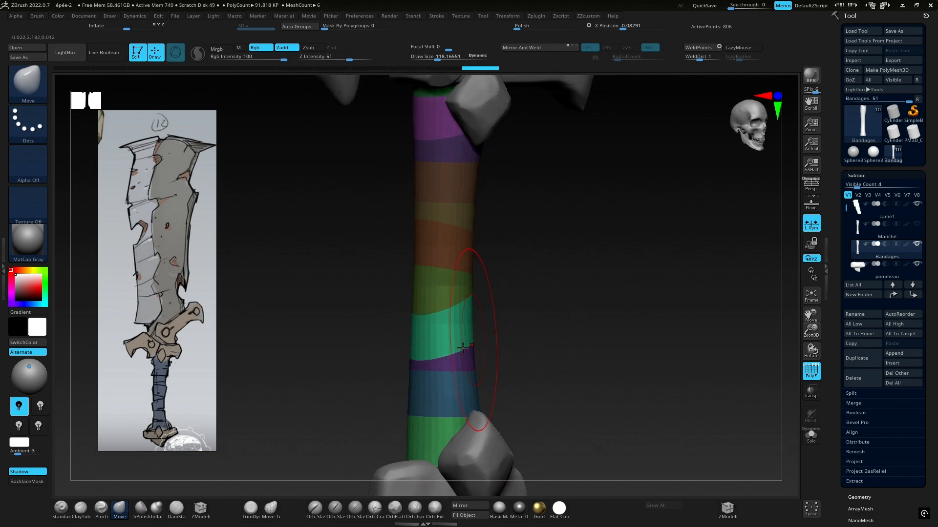
pyautogui.click(809, 370)
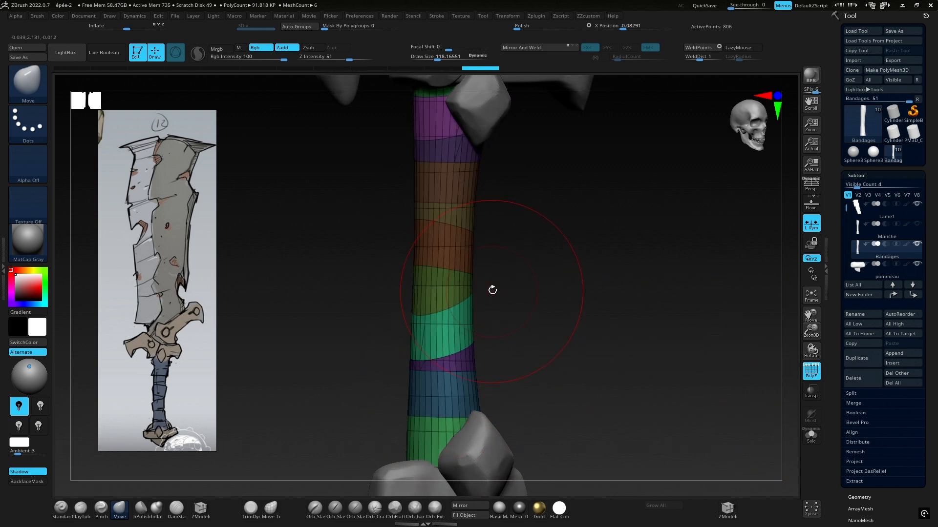
pyautogui.moveTo(493, 290); pyautogui.dragTo(446, 249, button='right')
pyautogui.moveTo(554, 293); pyautogui.dragTo(487, 304, button='right')
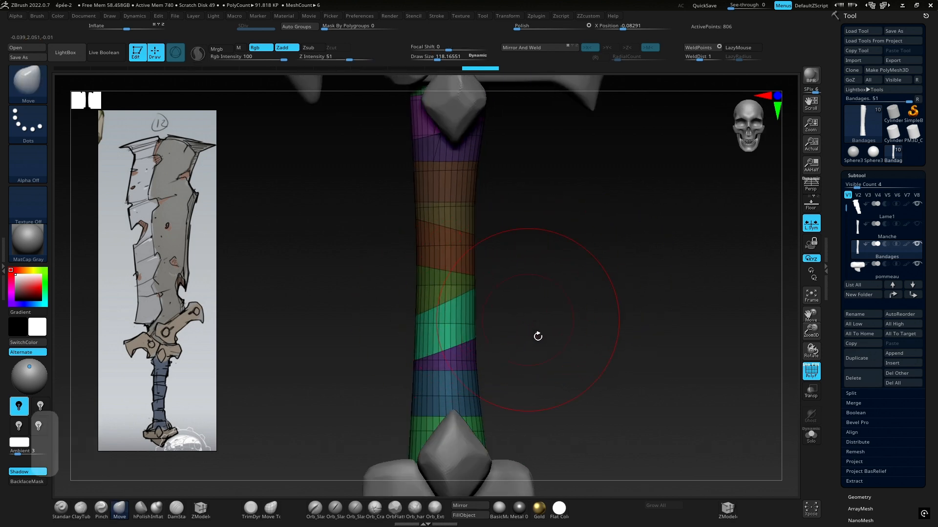
pyautogui.moveTo(559, 365)
pyautogui.keyDown('ctrl'); pyautogui.mouseDown(button='right')
pyautogui.moveTo(565, 358)
pyautogui.moveTo(519, 276)
pyautogui.mouseUp(button='right'); pyautogui.keyUp('ctrl')
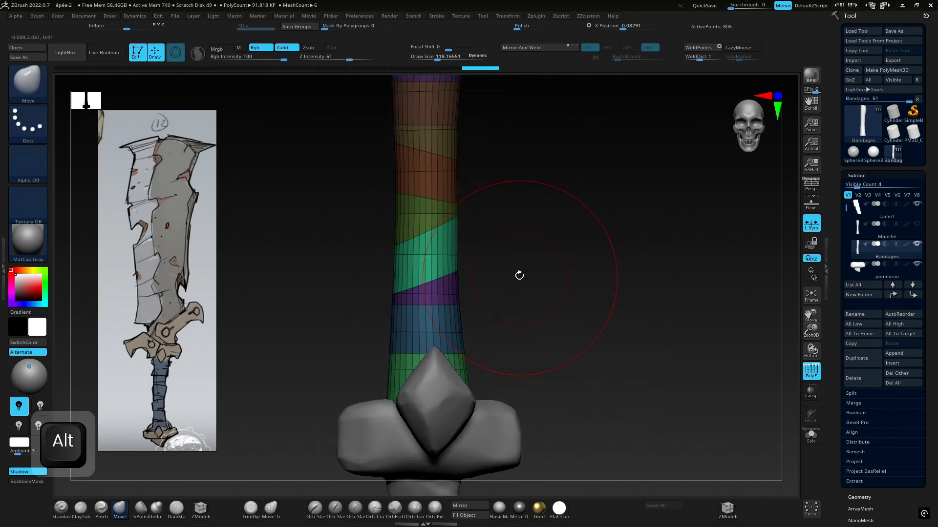
# Step: Isolate the Bandages subtool without wireframe lines and reduce the draw size to about 35
pyautogui.click(810, 441)
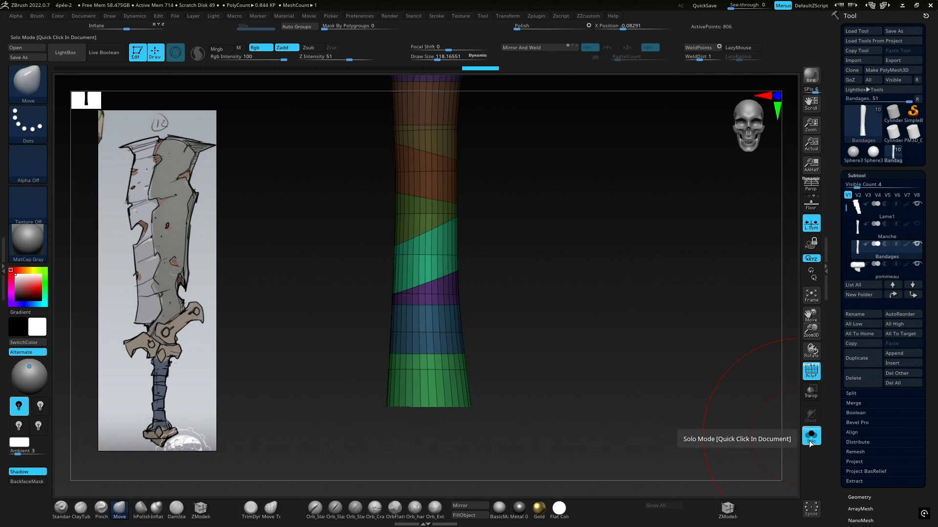
pyautogui.keyDown('alt'); pyautogui.moveTo(517, 247); pyautogui.dragTo(523, 324, button='right'); pyautogui.keyUp('alt')
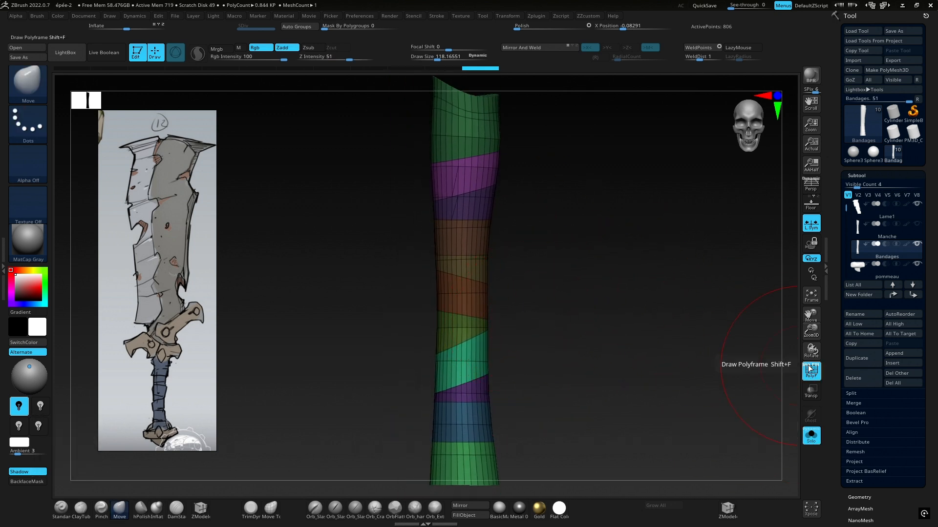
pyautogui.click(810, 370)
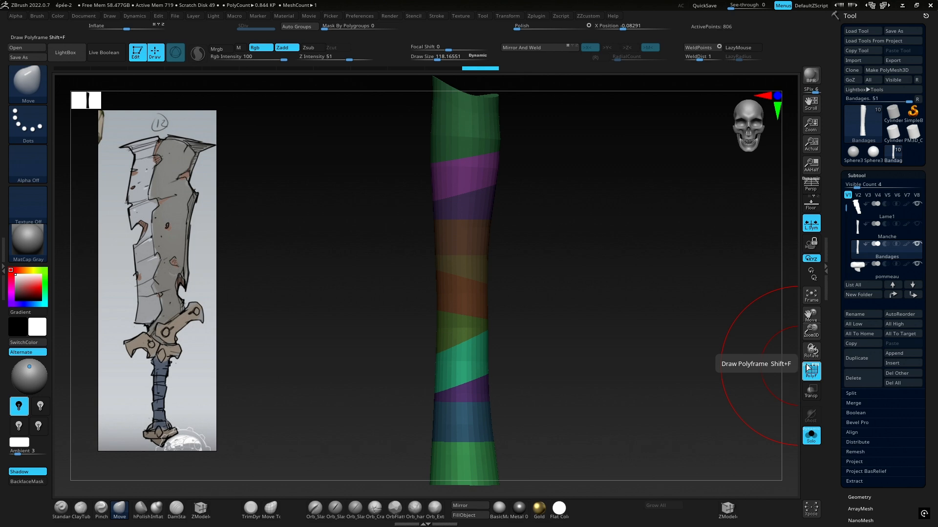
pyautogui.moveTo(489, 341)
pyautogui.keyDown('ctrl'); pyautogui.mouseDown(button='right')
pyautogui.moveTo(568, 331)
pyautogui.moveTo(565, 262)
pyautogui.moveTo(512, 267)
pyautogui.moveTo(573, 275)
pyautogui.moveTo(508, 274)
pyautogui.moveTo(477, 284)
pyautogui.moveTo(487, 285)
pyautogui.mouseUp(button='right'); pyautogui.keyUp('ctrl')
pyautogui.press('space')
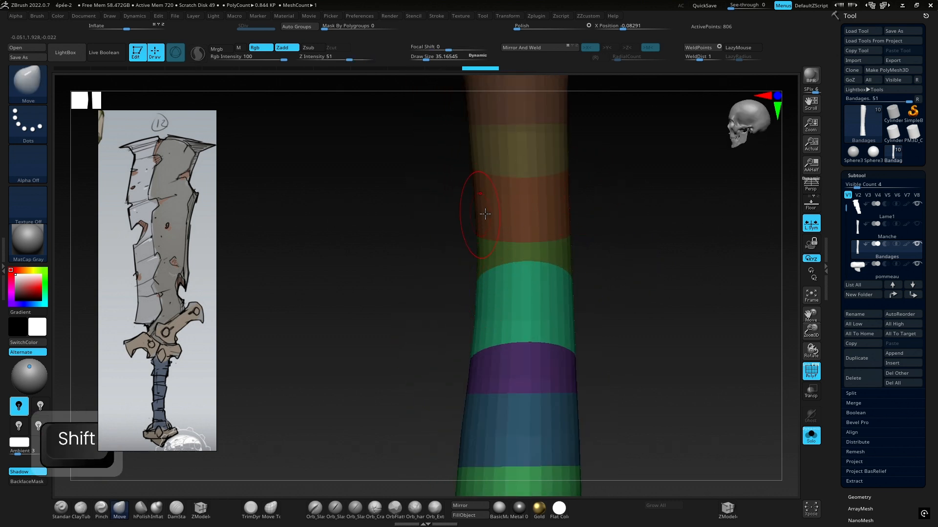
# Step: Try a steep diagonal slice across the upper bands from the back of the Bandages mesh, and undo it
pyautogui.moveTo(519, 217); pyautogui.dragTo(538, 320, button='right')
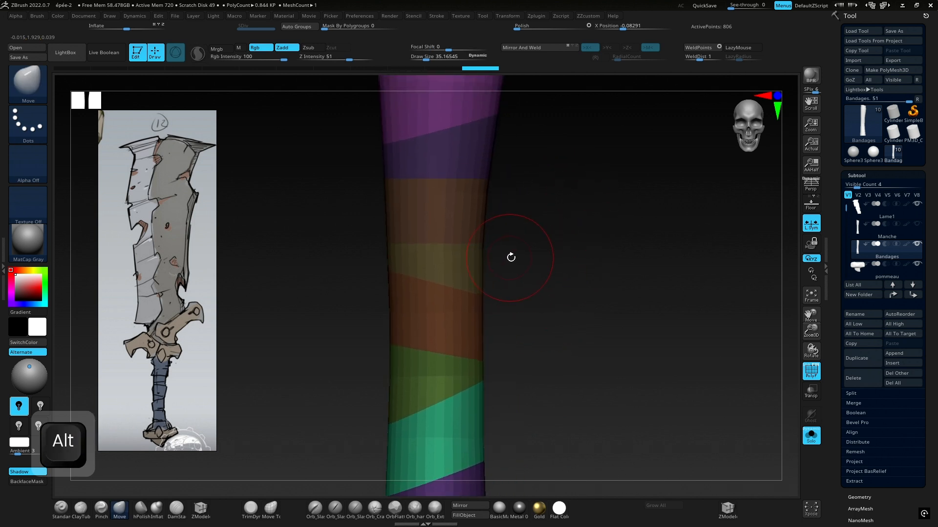
pyautogui.moveTo(516, 258); pyautogui.dragTo(596, 265, button='right')
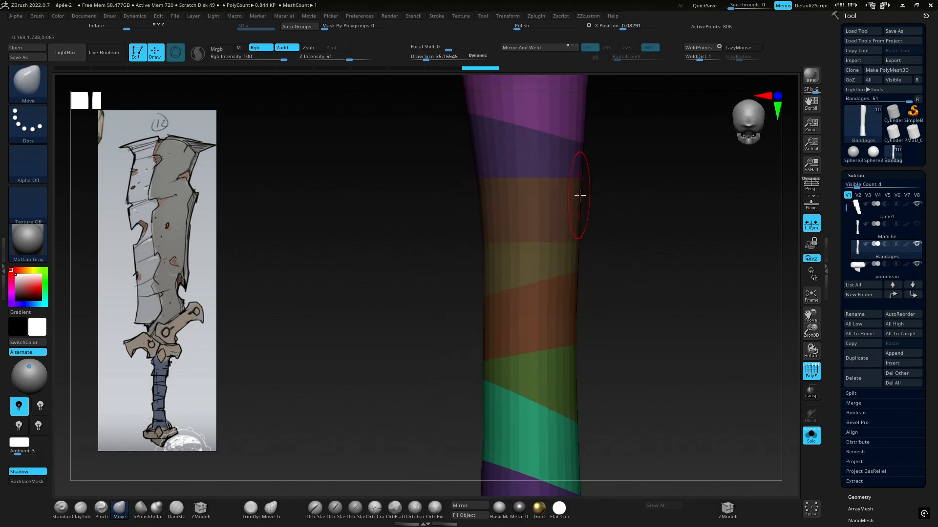
pyautogui.keyDown('alt'); pyautogui.moveTo(590, 185); pyautogui.dragTo(547, 258, button='right'); pyautogui.keyUp('alt')
pyautogui.keyDown('ctrl'); pyautogui.keyDown('shift'); pyautogui.moveTo(406, 124); pyautogui.dragTo(569, 294); pyautogui.keyUp('shift'); pyautogui.keyUp('ctrl')
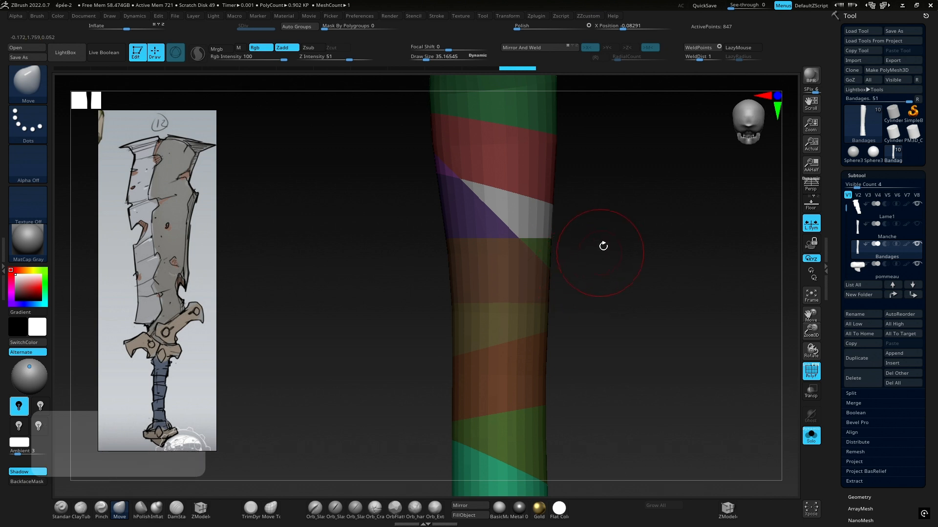
pyautogui.hotkey('ctrl', 'z')
# Step: Isolate the orange and adjoining green polygroup bands at the middle of the handle, and hide the orange one
pyautogui.keyDown('alt'); pyautogui.moveTo(625, 379); pyautogui.dragTo(589, 235, button='right'); pyautogui.keyUp('alt')
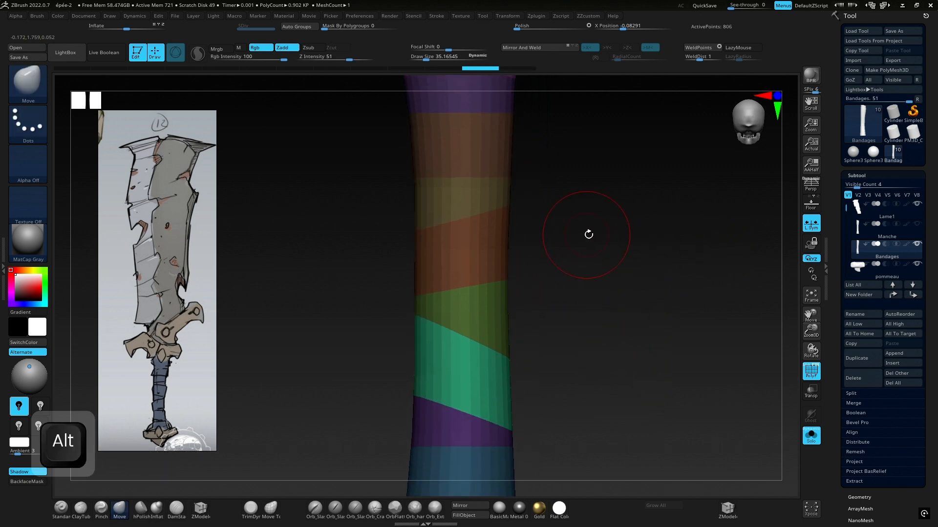
pyautogui.moveTo(577, 253)
pyautogui.mouseDown()
pyautogui.moveTo(509, 266)
pyautogui.moveTo(568, 261)
pyautogui.mouseUp()
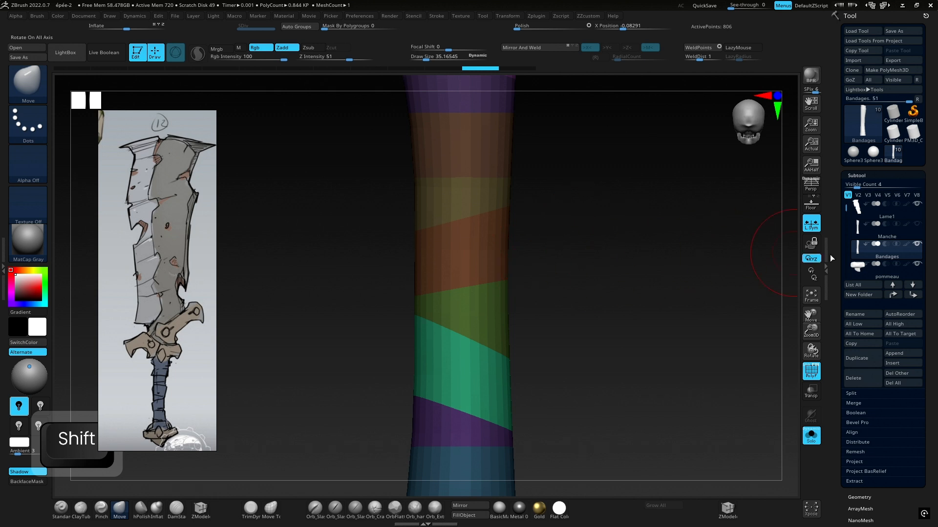
pyautogui.moveTo(488, 214)
pyautogui.keyDown('ctrl'); pyautogui.mouseDown(button='right')
pyautogui.moveTo(562, 226)
pyautogui.moveTo(813, 226)
pyautogui.moveTo(607, 245)
pyautogui.mouseUp(button='right'); pyautogui.keyUp('ctrl')
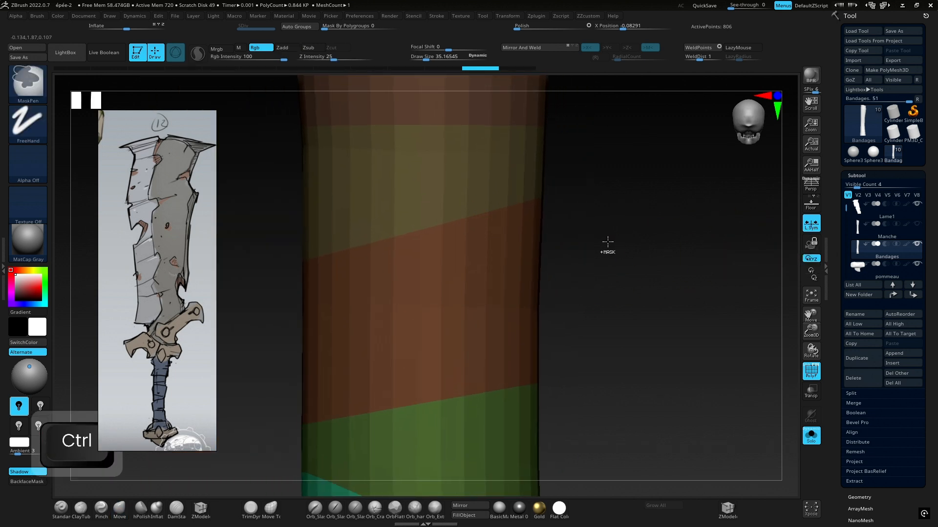
pyautogui.moveTo(447, 282)
pyautogui.mouseDown(button='right')
pyautogui.moveTo(493, 278)
pyautogui.moveTo(626, 297)
pyautogui.moveTo(630, 251)
pyautogui.moveTo(590, 257)
pyautogui.mouseUp(button='right')
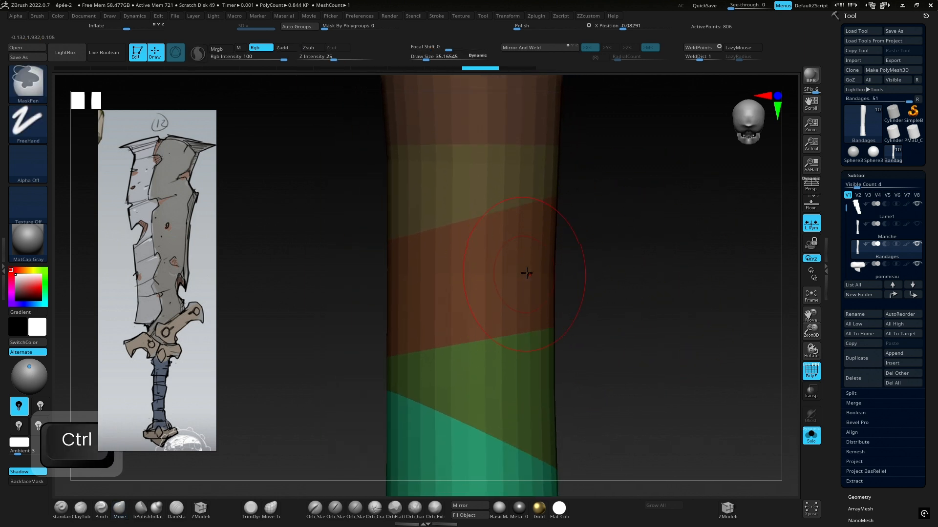
pyautogui.hotkey('ctrl', 'shift')
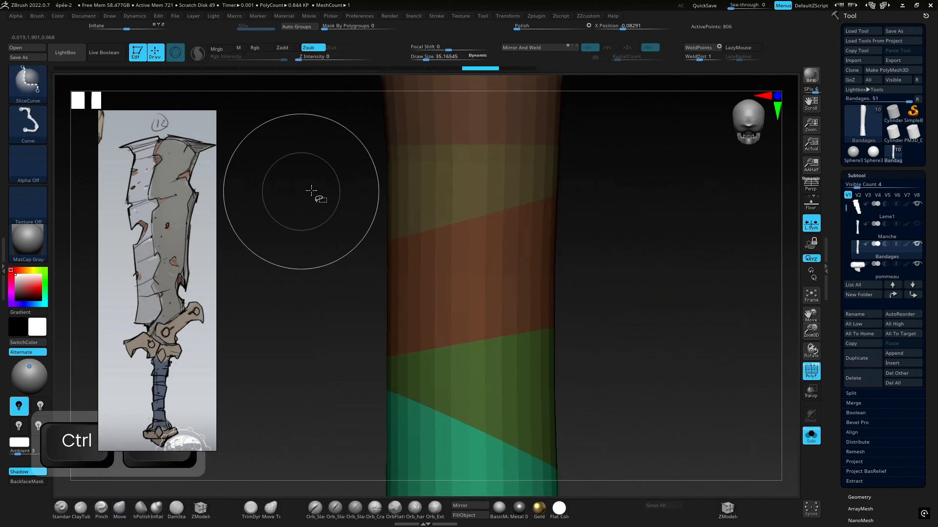
pyautogui.keyDown('ctrl'); pyautogui.keyDown('shift'); pyautogui.click(467, 309); pyautogui.keyUp('shift'); pyautogui.keyUp('ctrl')
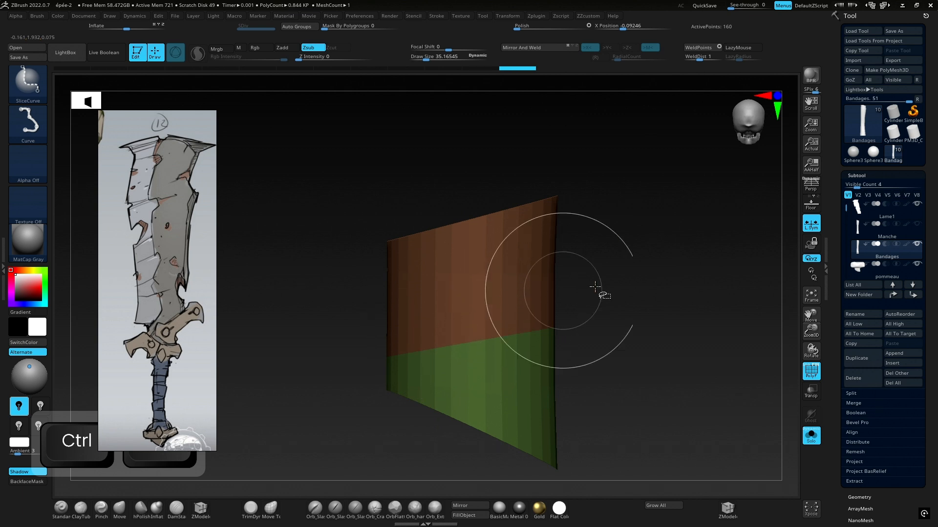
pyautogui.keyDown('ctrl'); pyautogui.keyDown('shift'); pyautogui.click(539, 285); pyautogui.keyUp('shift'); pyautogui.keyUp('ctrl')
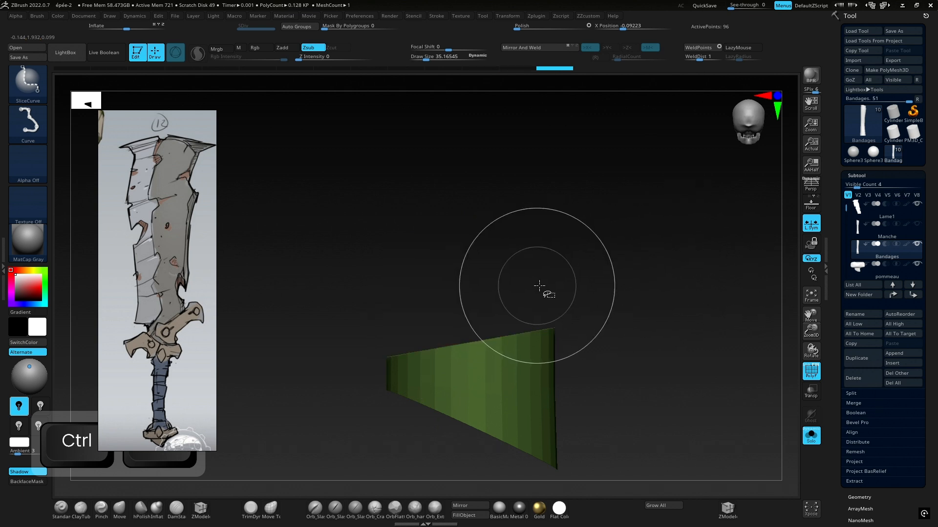
# Step: Restore the full Bandages mesh and hide its orange and olive middle bands
pyautogui.keyDown('ctrl'); pyautogui.keyDown('shift'); pyautogui.click(541, 282); pyautogui.keyUp('shift'); pyautogui.keyUp('ctrl')
pyautogui.keyDown('ctrl'); pyautogui.keyDown('shift'); pyautogui.click(533, 232); pyautogui.keyUp('shift'); pyautogui.keyUp('ctrl')
pyautogui.keyDown('ctrl'); pyautogui.keyDown('shift'); pyautogui.click(539, 233); pyautogui.keyUp('shift'); pyautogui.keyUp('ctrl')
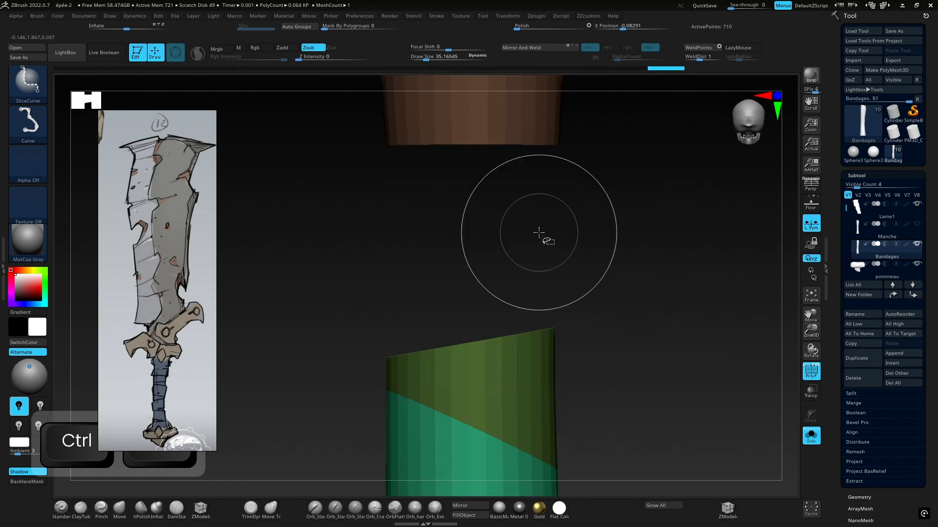
# Step: Restore the full Bandages mesh and minimise the reference image window
pyautogui.keyDown('ctrl'); pyautogui.keyDown('shift'); pyautogui.click(667, 244); pyautogui.keyUp('shift'); pyautogui.keyUp('ctrl')
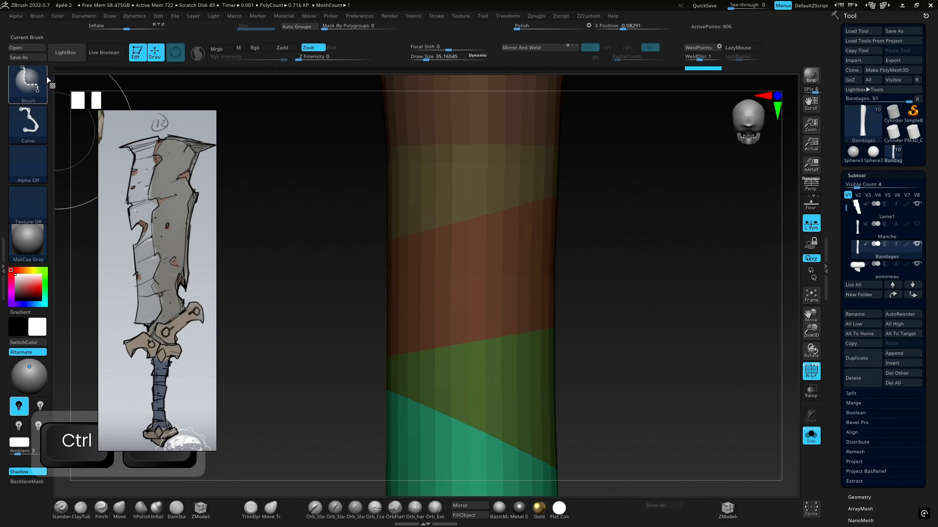
pyautogui.moveTo(34, 84)
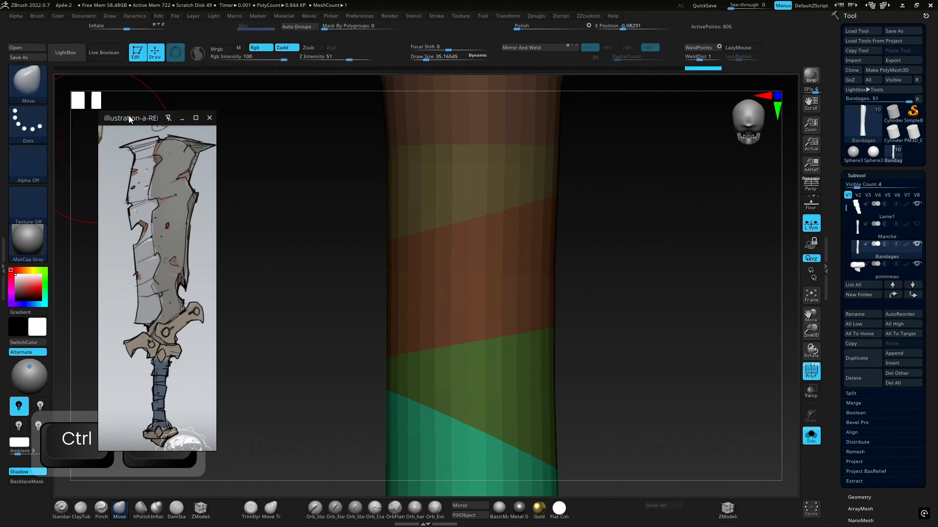
pyautogui.moveTo(129, 116); pyautogui.dragTo(339, 127)
pyautogui.click(392, 129)
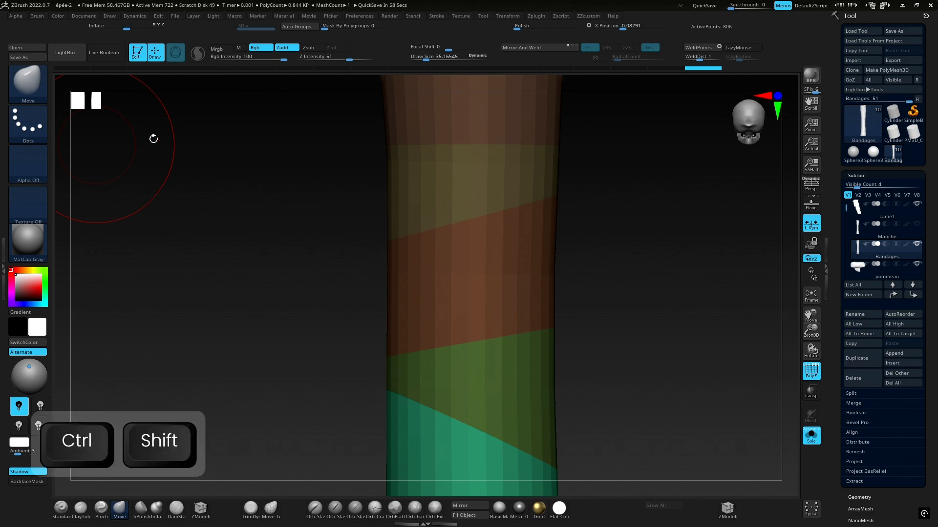
# Step: Switch the visibility brush from SliceCurve to SelectRect
pyautogui.keyDown('ctrl'); pyautogui.keyDown('shift'); pyautogui.click(30, 83); pyautogui.keyUp('shift'); pyautogui.keyUp('ctrl')
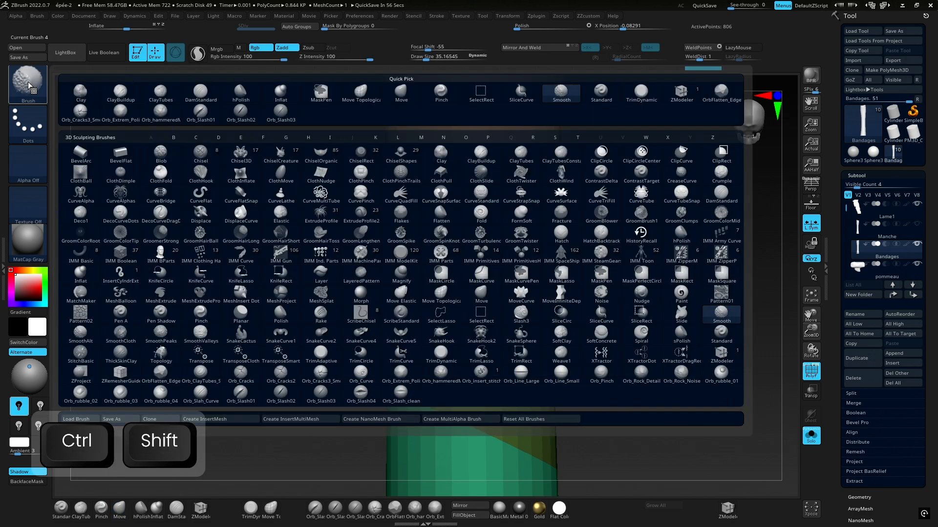
pyautogui.keyDown('ctrl'); pyautogui.keyDown('shift'); pyautogui.click(202, 115); pyautogui.keyUp('shift'); pyautogui.keyUp('ctrl')
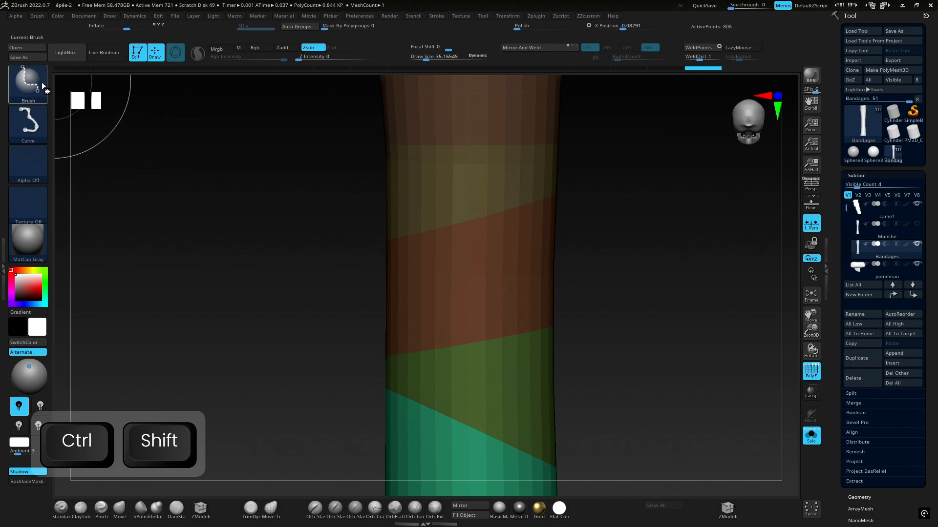
pyautogui.keyDown('ctrl'); pyautogui.keyDown('shift'); pyautogui.click(42, 82); pyautogui.keyUp('shift'); pyautogui.keyUp('ctrl')
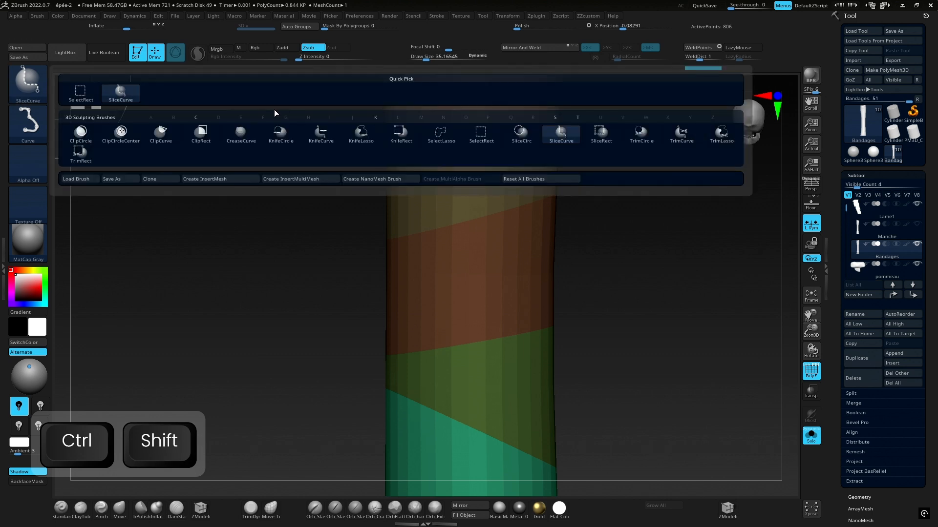
pyautogui.keyDown('ctrl'); pyautogui.keyDown('shift'); pyautogui.click(81, 93); pyautogui.keyUp('shift'); pyautogui.keyUp('ctrl')
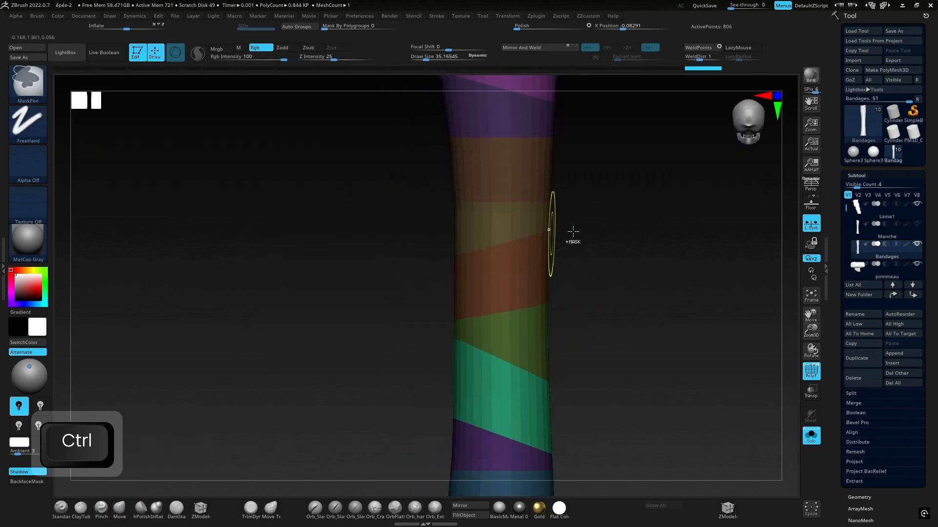
# Step: Hide the orange, green and olive middle bands of the Bandages mesh one at a time, restoring the full mesh after each
pyautogui.keyDown('alt'); pyautogui.moveTo(573, 231); pyautogui.dragTo(517, 219); pyautogui.keyUp('alt')
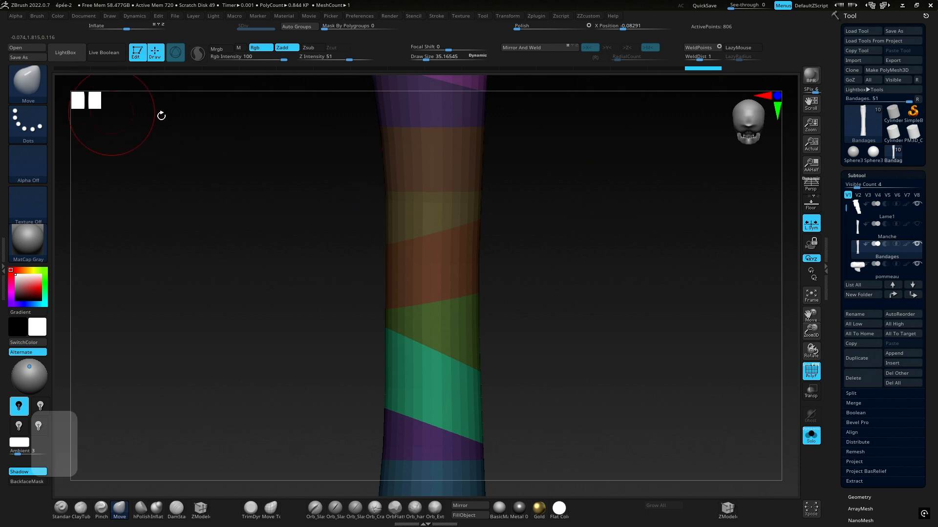
pyautogui.hotkey('ctrl', 'shift')
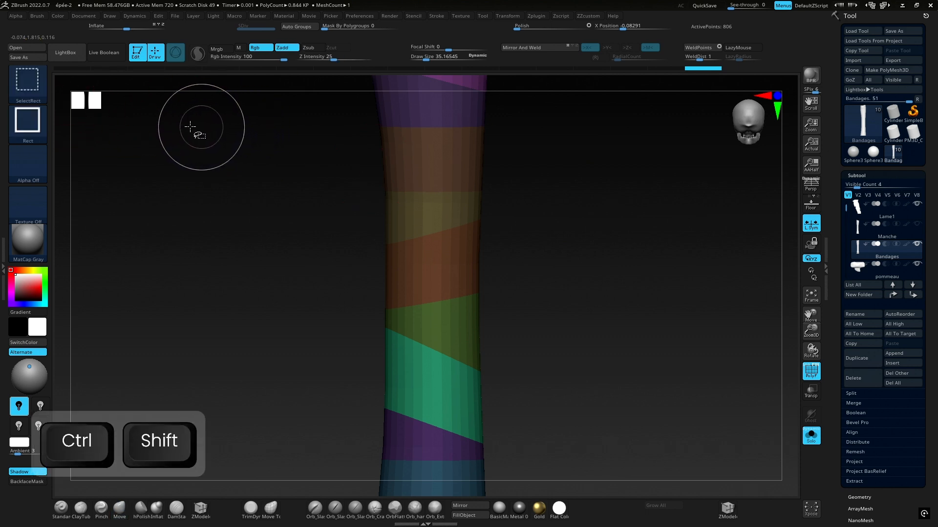
pyautogui.keyDown('ctrl'); pyautogui.keyDown('shift'); pyautogui.click(439, 257); pyautogui.keyUp('shift'); pyautogui.keyUp('ctrl')
pyautogui.keyDown('ctrl'); pyautogui.keyDown('shift'); pyautogui.click(537, 251); pyautogui.keyUp('shift'); pyautogui.keyUp('ctrl')
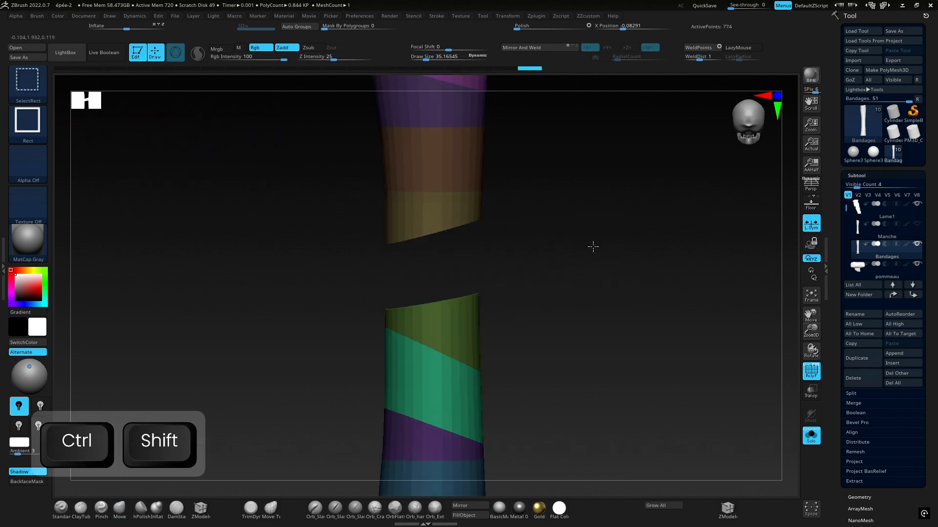
pyautogui.keyDown('ctrl'); pyautogui.keyDown('shift'); pyautogui.click(469, 320); pyautogui.keyUp('shift'); pyautogui.keyUp('ctrl')
pyautogui.keyDown('ctrl'); pyautogui.keyDown('shift'); pyautogui.click(554, 307); pyautogui.keyUp('shift'); pyautogui.keyUp('ctrl')
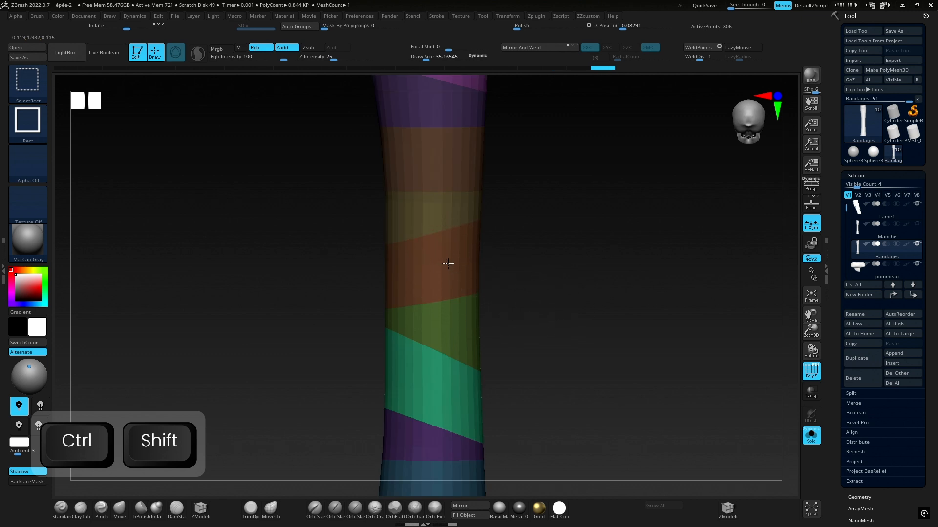
pyautogui.keyDown('ctrl'); pyautogui.keyDown('shift'); pyautogui.click(460, 263); pyautogui.keyUp('shift'); pyautogui.keyUp('ctrl')
pyautogui.keyDown('ctrl'); pyautogui.keyDown('shift'); pyautogui.click(557, 250); pyautogui.keyUp('shift'); pyautogui.keyUp('ctrl')
pyautogui.keyDown('ctrl'); pyautogui.keyDown('shift'); pyautogui.click(429, 215); pyautogui.keyUp('shift'); pyautogui.keyUp('ctrl')
pyautogui.keyDown('ctrl'); pyautogui.keyDown('shift'); pyautogui.click(556, 217); pyautogui.keyUp('shift'); pyautogui.keyUp('ctrl')
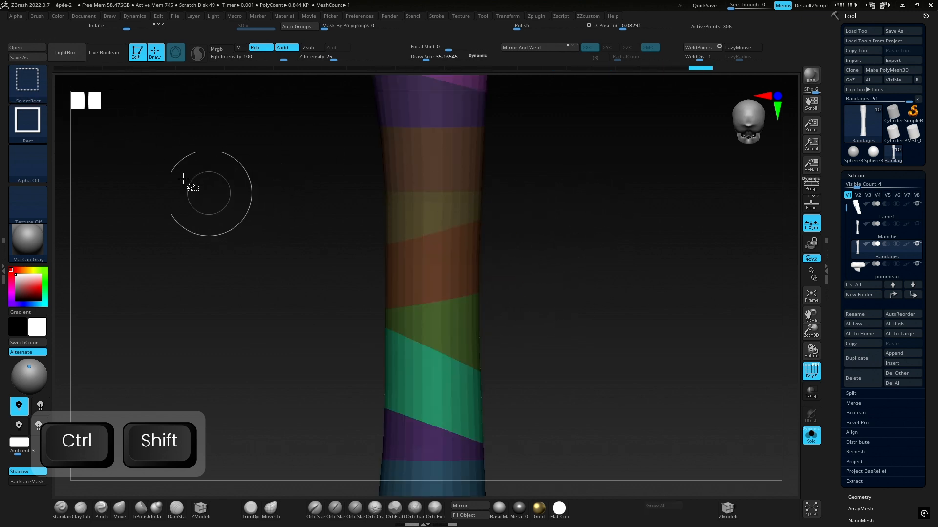
# Step: Open the EdgeLoop settings in the geometry options of the Bandages mesh
pyautogui.moveTo(586, 204)
pyautogui.mouseDown()
pyautogui.moveTo(636, 209)
pyautogui.moveTo(558, 208)
pyautogui.mouseUp()
pyautogui.moveTo(567, 208)
pyautogui.keyDown('ctrl'); pyautogui.mouseDown(button='right')
pyautogui.moveTo(555, 215)
pyautogui.moveTo(542, 204)
pyautogui.mouseUp(button='right'); pyautogui.keyUp('ctrl')
pyautogui.keyDown('ctrl'); pyautogui.moveTo(502, 231); pyautogui.dragTo(483, 254, button='right'); pyautogui.keyUp('ctrl')
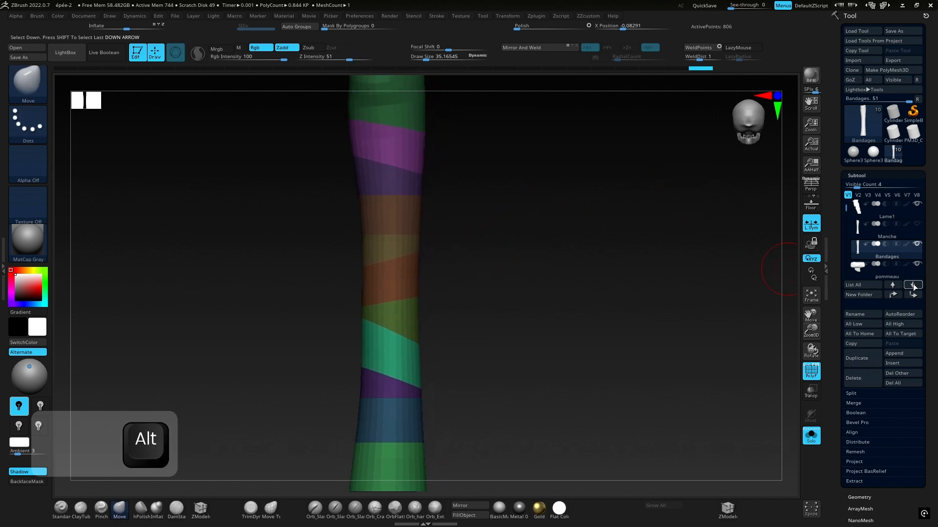
pyautogui.moveTo(931, 288); pyautogui.dragTo(931, 0)
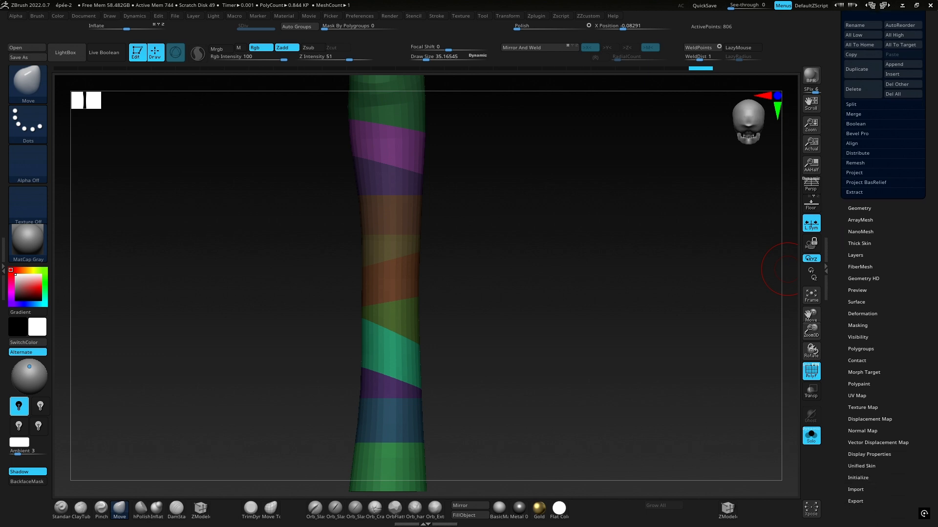
pyautogui.click(873, 210)
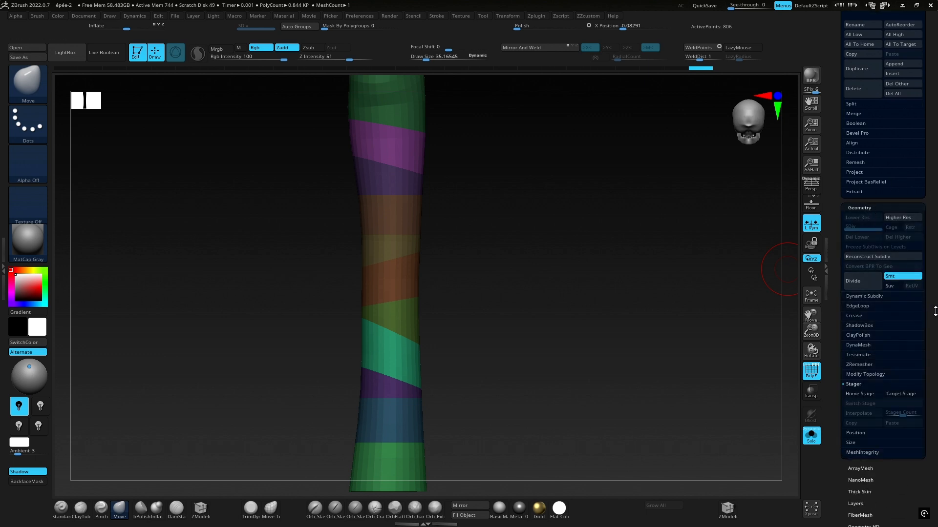
pyautogui.moveTo(934, 312); pyautogui.dragTo(934, 171)
pyautogui.click(859, 244)
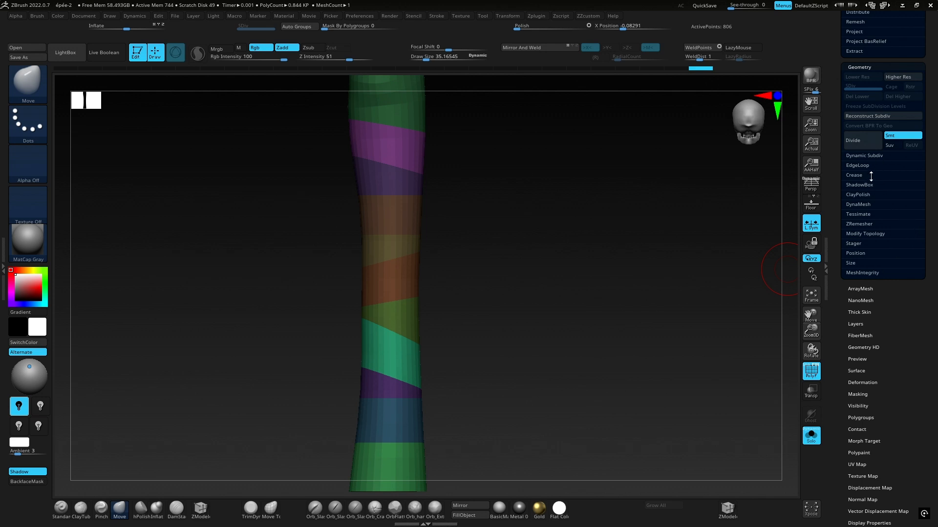
pyautogui.click(857, 166)
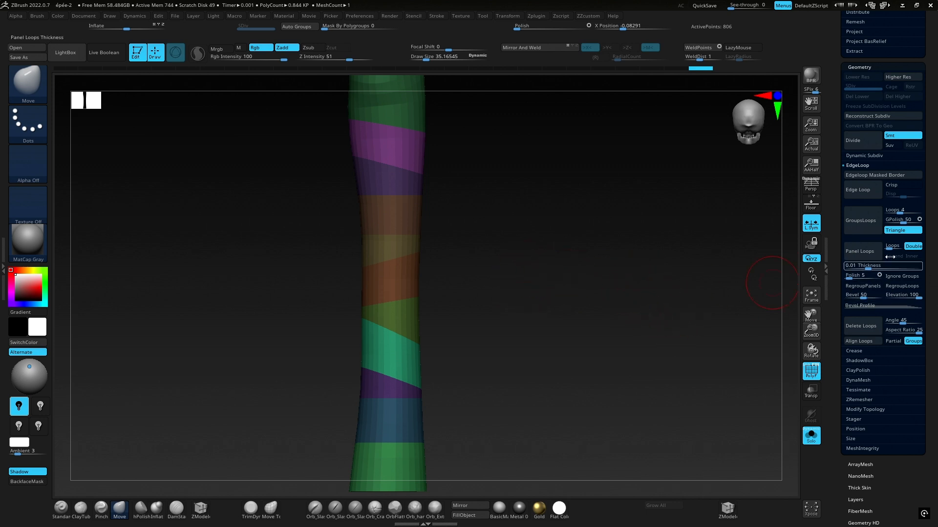
# Step: Try Panel Loops on the Bandages mesh with Bevel 50, reduce the draw size to about 8, and undo the loops
pyautogui.click(863, 252)
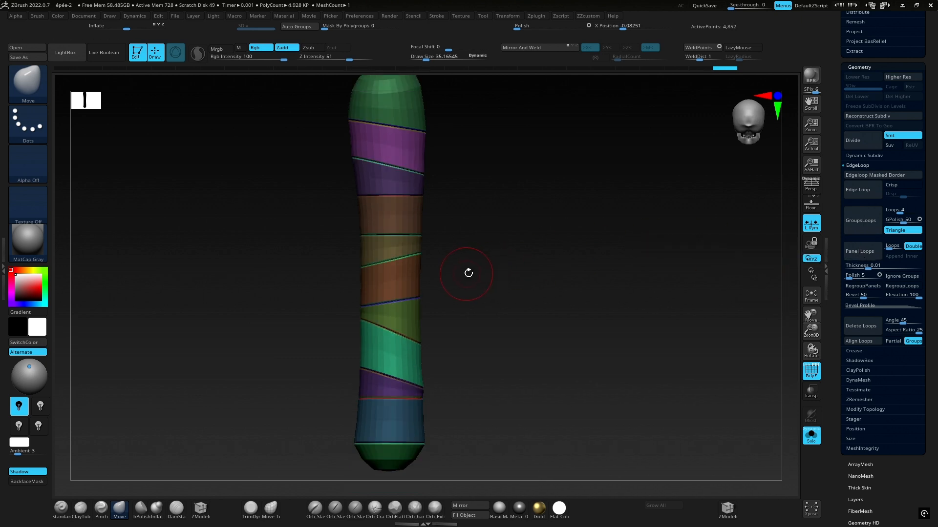
pyautogui.keyDown('ctrl'); pyautogui.moveTo(383, 251); pyautogui.dragTo(705, 212, button='right'); pyautogui.keyUp('ctrl')
pyautogui.keyDown('ctrl'); pyautogui.moveTo(557, 253); pyautogui.dragTo(564, 245, button='right'); pyautogui.keyUp('ctrl')
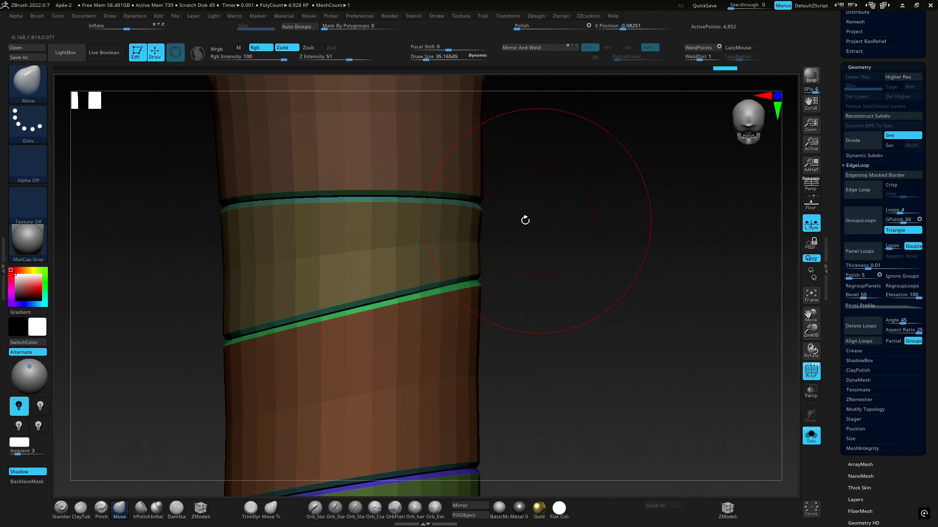
pyautogui.press('space')
pyautogui.moveTo(597, 225); pyautogui.dragTo(600, 226)
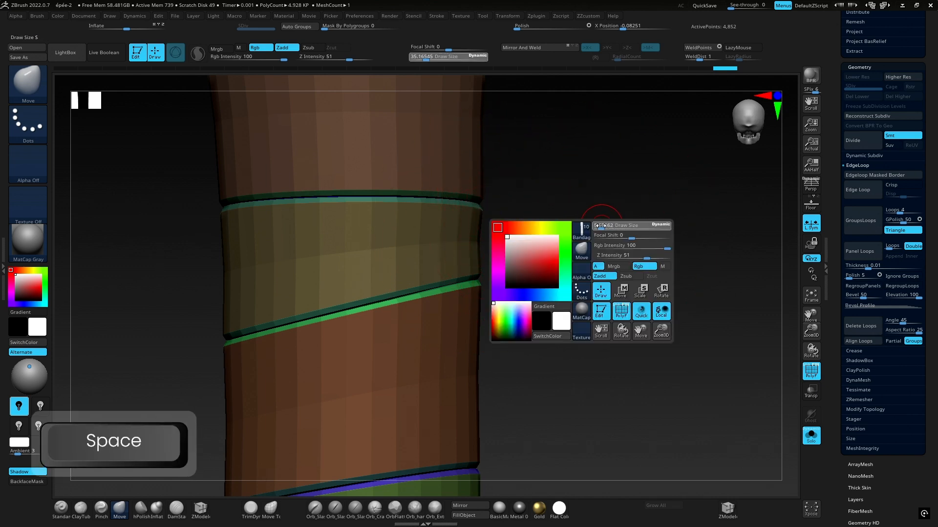
pyautogui.moveTo(572, 291)
pyautogui.keyDown('ctrl'); pyautogui.mouseDown(button='right')
pyautogui.moveTo(526, 258)
pyautogui.moveTo(535, 255)
pyautogui.moveTo(486, 268)
pyautogui.moveTo(513, 261)
pyautogui.mouseUp(button='right'); pyautogui.keyUp('ctrl')
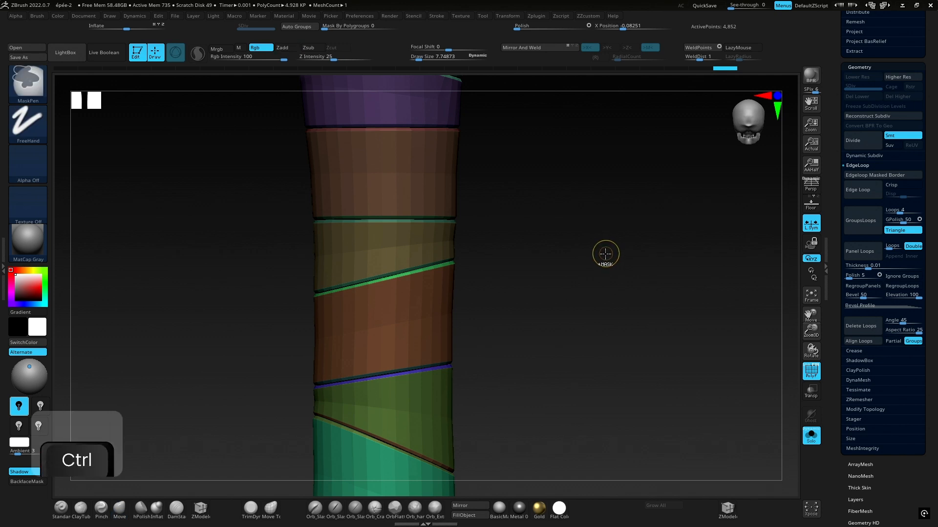
pyautogui.hotkey('ctrl', 'z')
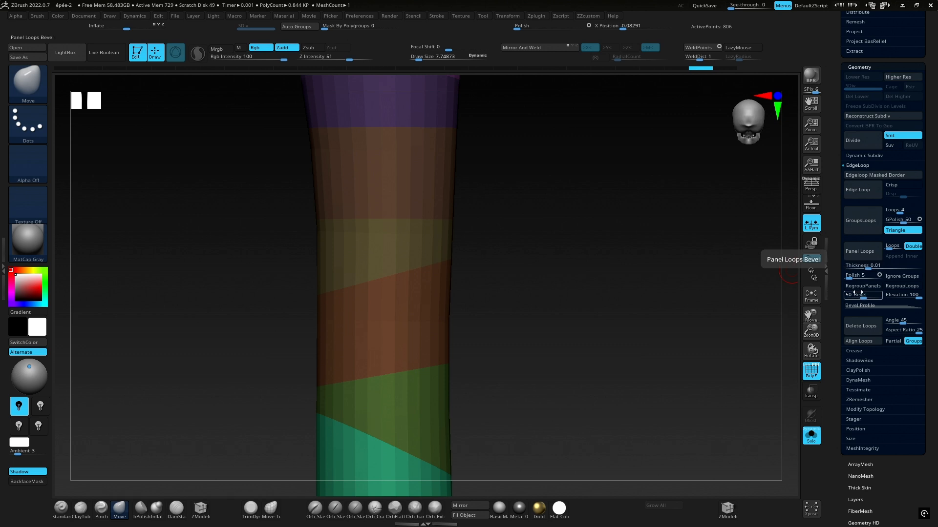
# Step: Try Panel Loops on the Bandages polygroups with Bevel 100, and undo it
pyautogui.moveTo(862, 294); pyautogui.dragTo(883, 295)
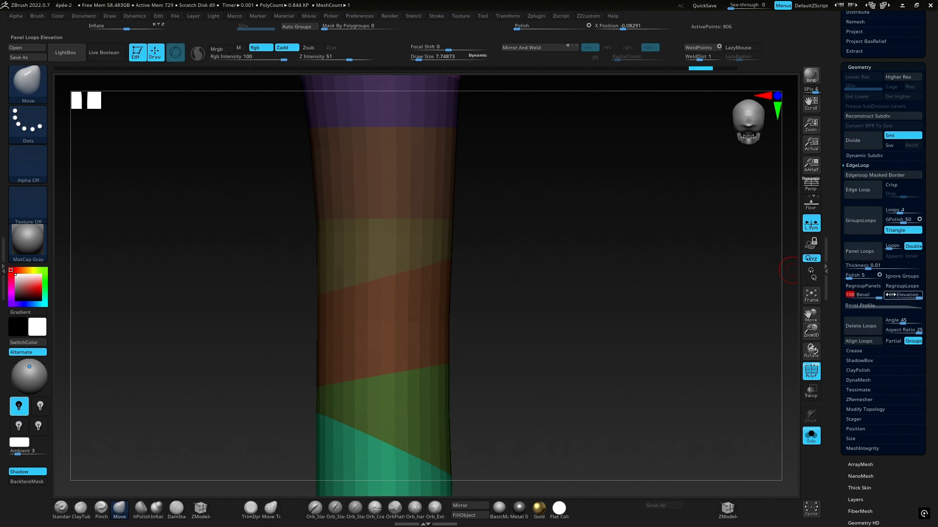
pyautogui.click(863, 251)
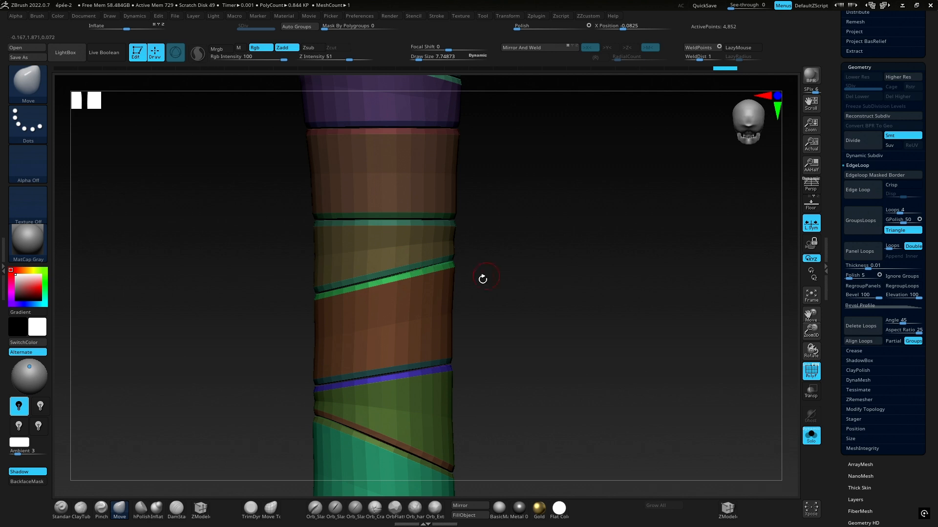
pyautogui.keyDown('ctrl'); pyautogui.moveTo(482, 278); pyautogui.dragTo(561, 274, button='right'); pyautogui.keyUp('ctrl')
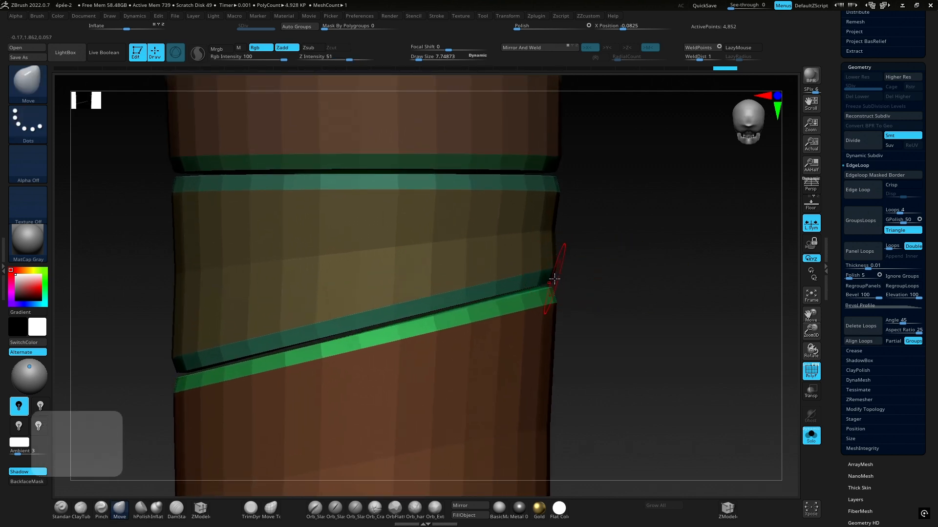
pyautogui.press('ctrl')
pyautogui.hotkey('ctrl', 'z')
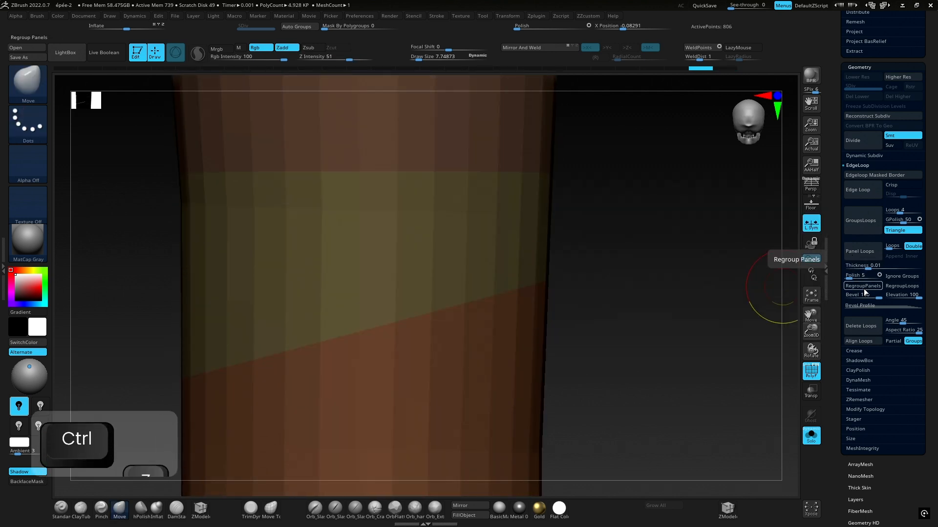
# Step: Try Panel Loops on the Bandages mesh with Bevel 0 and again with Bevel 3, undoing each attempt
pyautogui.click(863, 253)
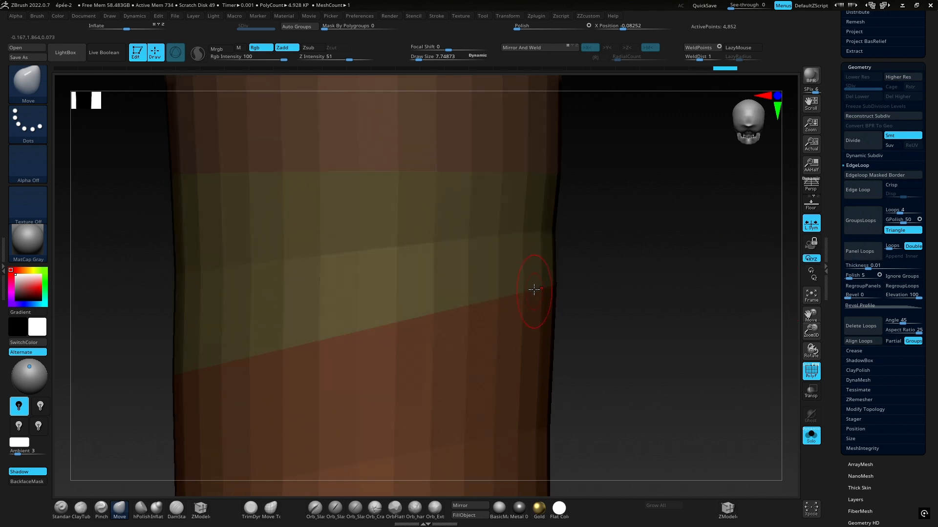
pyautogui.hotkey('ctrl', 'z')
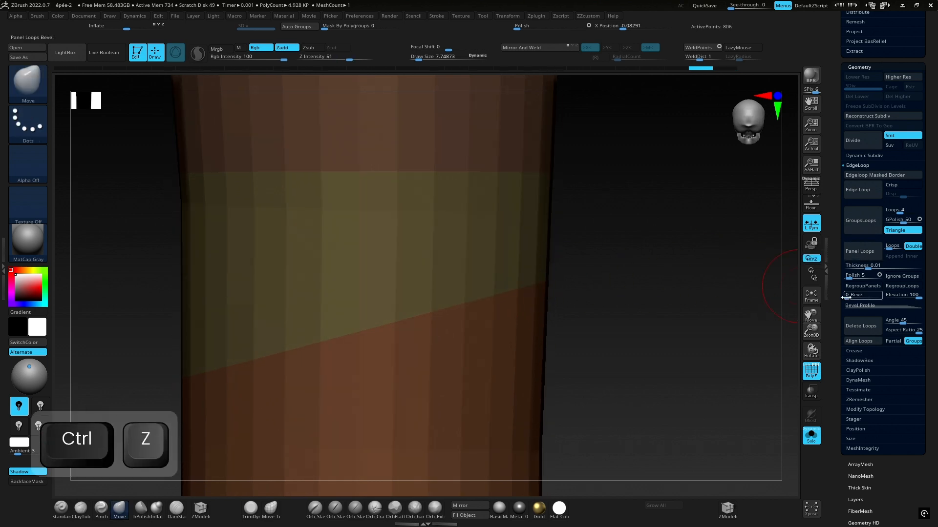
pyautogui.click(861, 251)
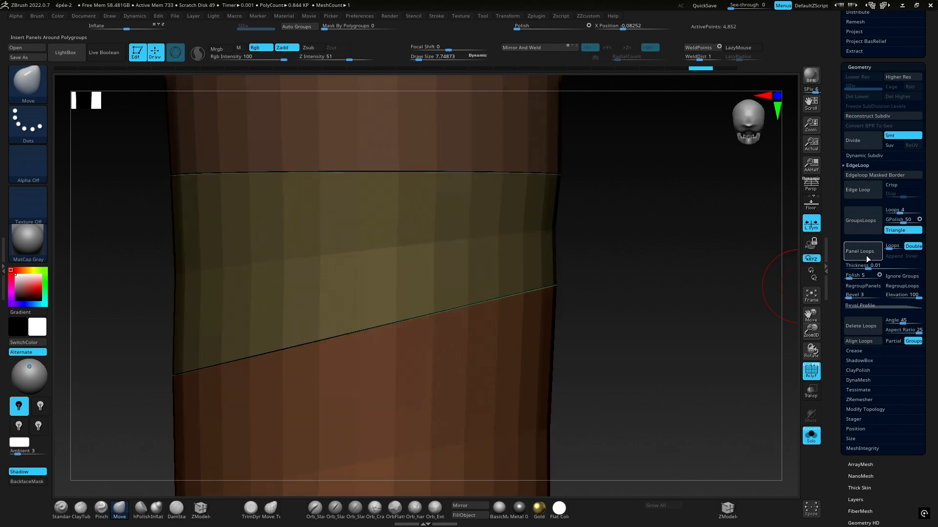
pyautogui.moveTo(551, 303)
pyautogui.keyDown('ctrl'); pyautogui.mouseDown(button='right')
pyautogui.moveTo(697, 251)
pyautogui.moveTo(471, 318)
pyautogui.moveTo(588, 265)
pyautogui.moveTo(592, 247)
pyautogui.moveTo(544, 293)
pyautogui.moveTo(565, 309)
pyautogui.moveTo(559, 276)
pyautogui.moveTo(508, 264)
pyautogui.moveTo(665, 255)
pyautogui.moveTo(713, 264)
pyautogui.mouseUp(button='right'); pyautogui.keyUp('ctrl')
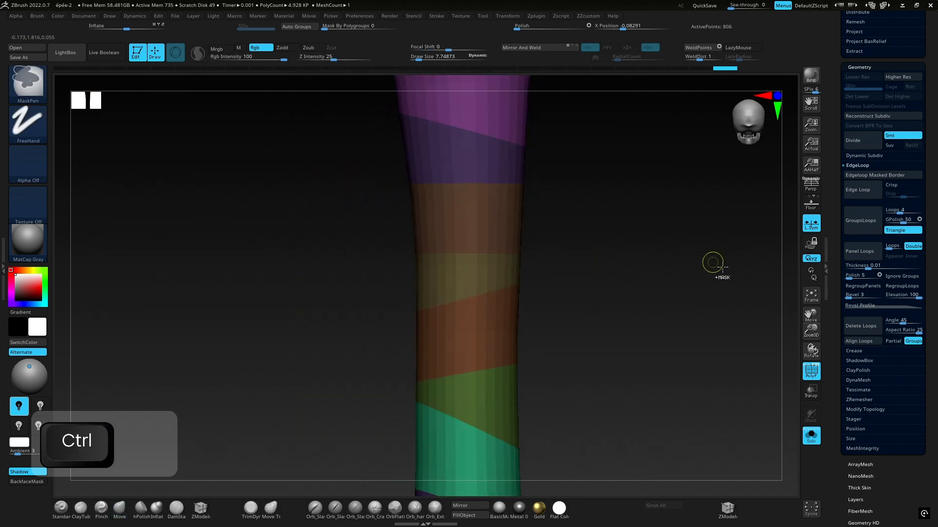
pyautogui.hotkey('ctrl', 'z')
# Step: Try Panel Loops on the bandage bands with Bevel 16, and undo it
pyautogui.moveTo(848, 296); pyautogui.dragTo(852, 296)
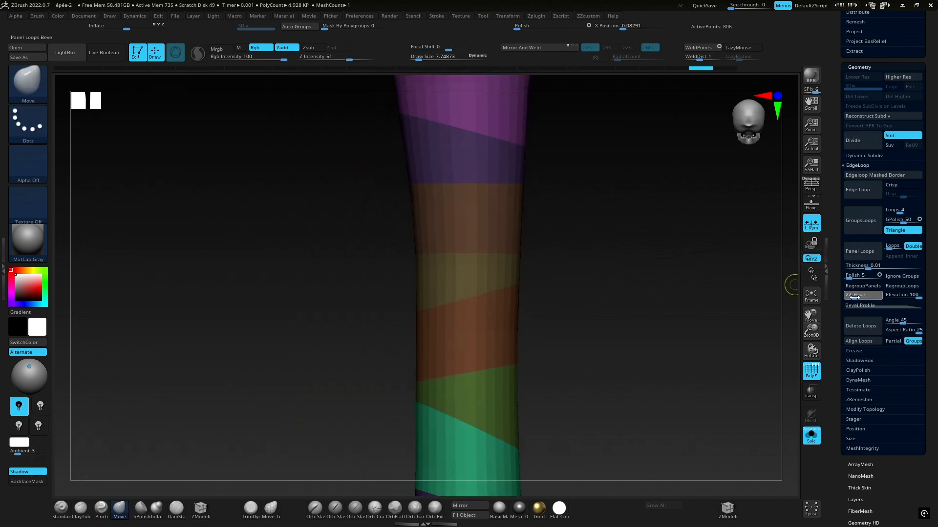
pyautogui.click(861, 248)
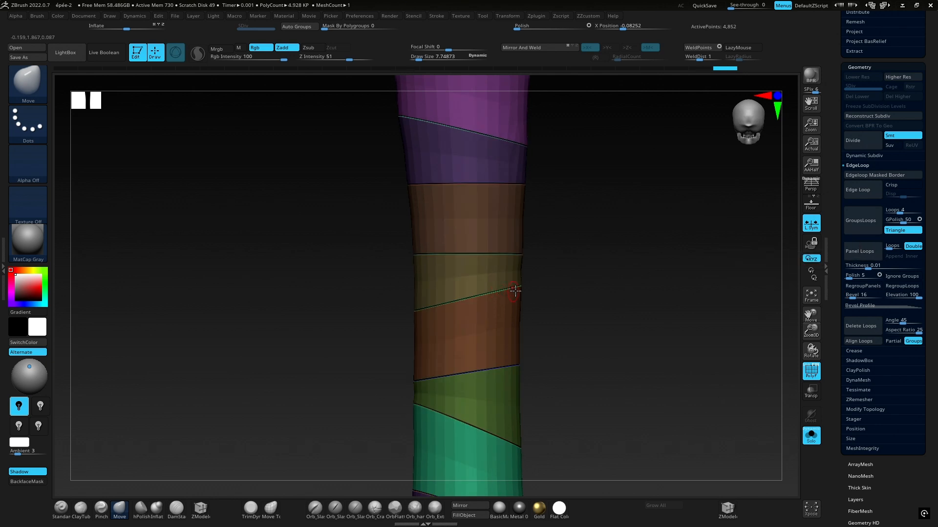
pyautogui.hotkey('ctrl', 'z')
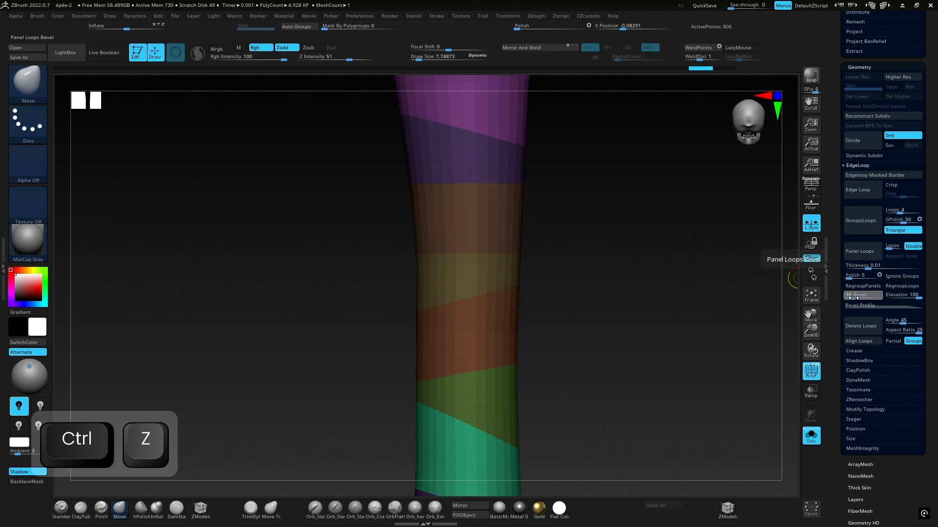
# Step: Apply Panel Loops around the Bandages polygroups with Bevel 23, Thickness 0.01, Polish 5 and Elevation 100
pyautogui.moveTo(849, 296); pyautogui.dragTo(853, 296)
pyautogui.click(860, 250)
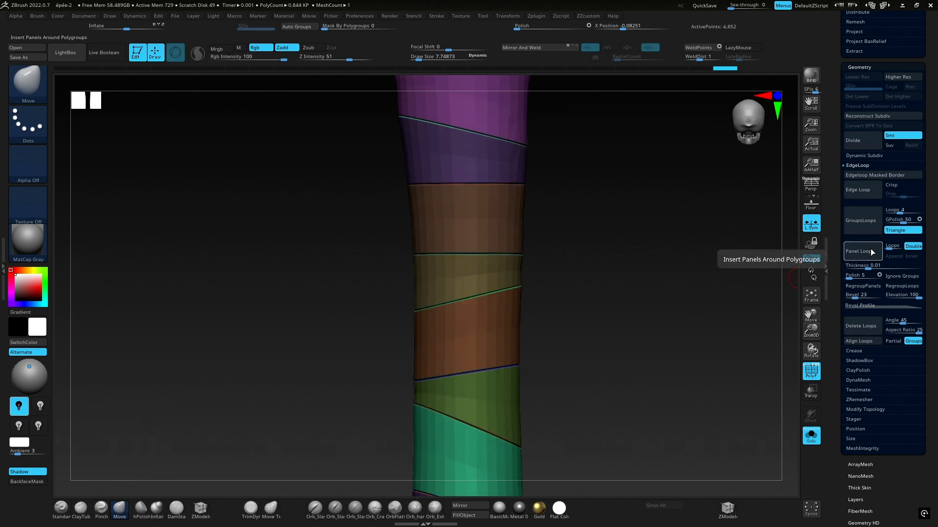
pyautogui.keyDown('alt'); pyautogui.moveTo(513, 300); pyautogui.dragTo(486, 243, button='right'); pyautogui.keyUp('alt')
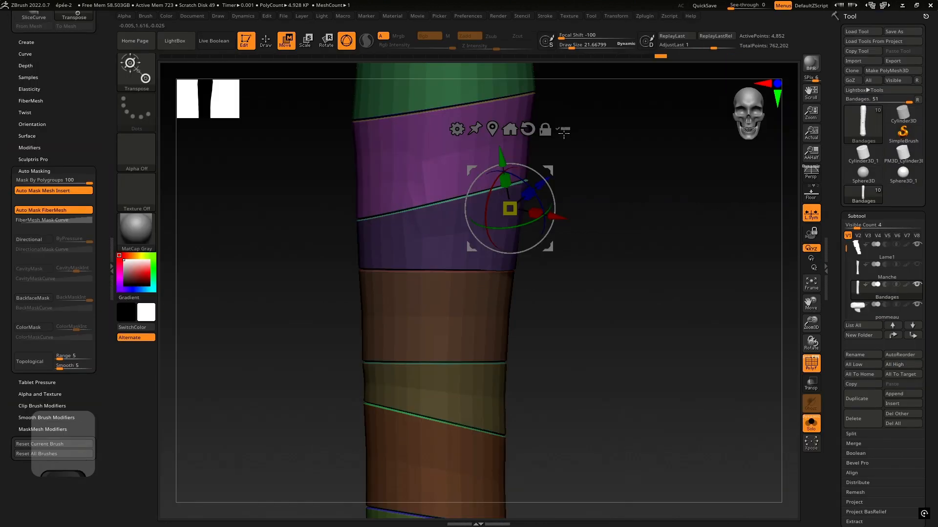
# Step: Mask every bandage band except the magenta one just below the handle's green upper end
pyautogui.press('alt')
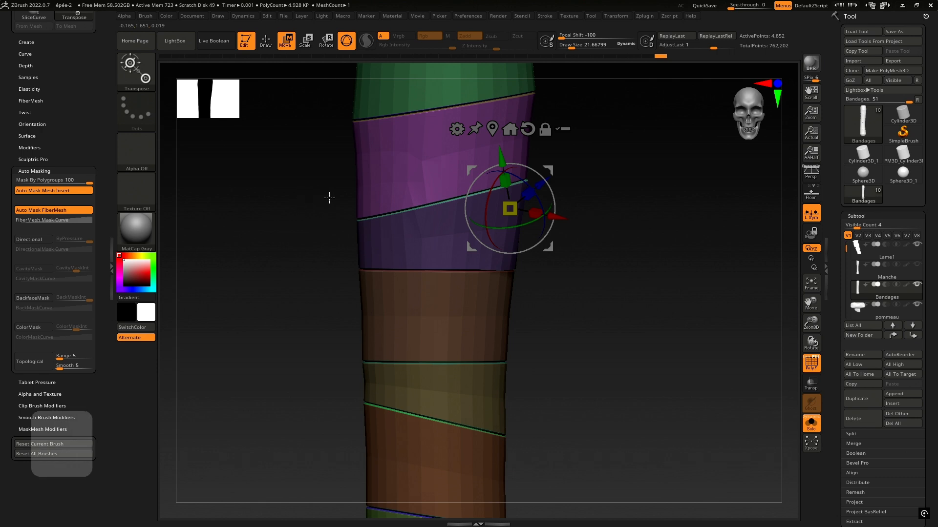
pyautogui.press('w')
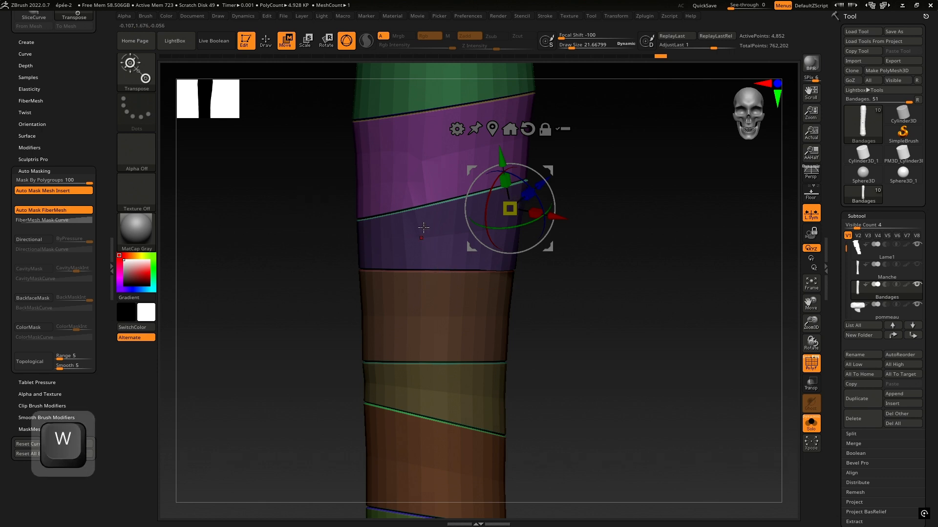
pyautogui.keyDown('ctrl'); pyautogui.click(463, 227); pyautogui.keyUp('ctrl')
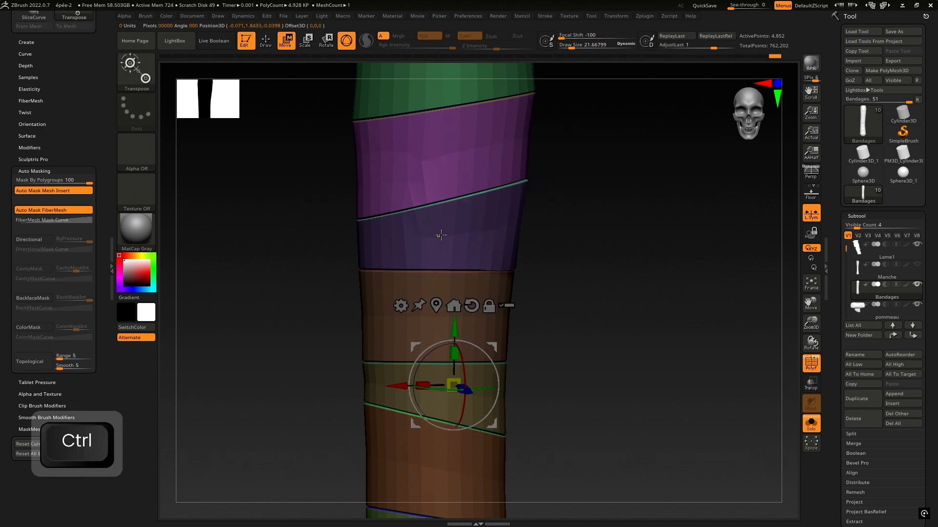
pyautogui.keyDown('ctrl'); pyautogui.moveTo(508, 195); pyautogui.dragTo(455, 259, button='right'); pyautogui.keyUp('ctrl')
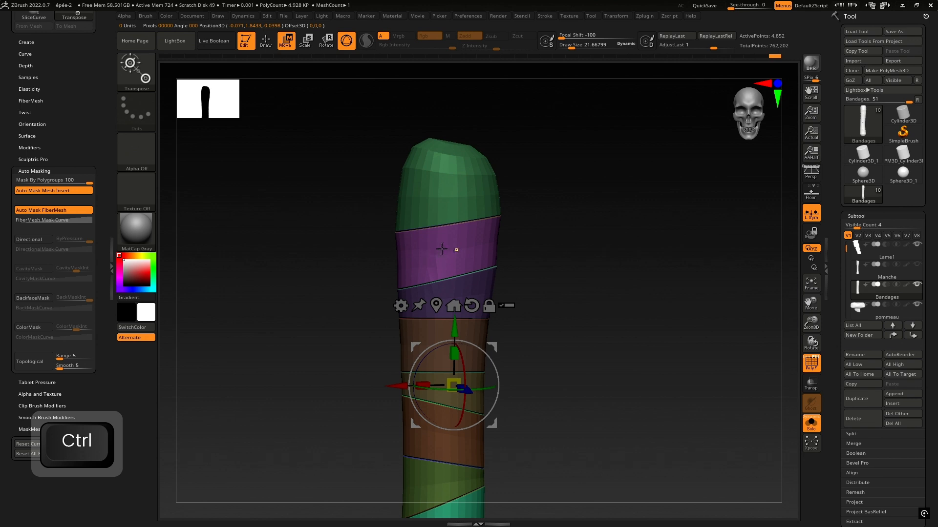
pyautogui.keyDown('ctrl'); pyautogui.click(441, 249); pyautogui.keyUp('ctrl')
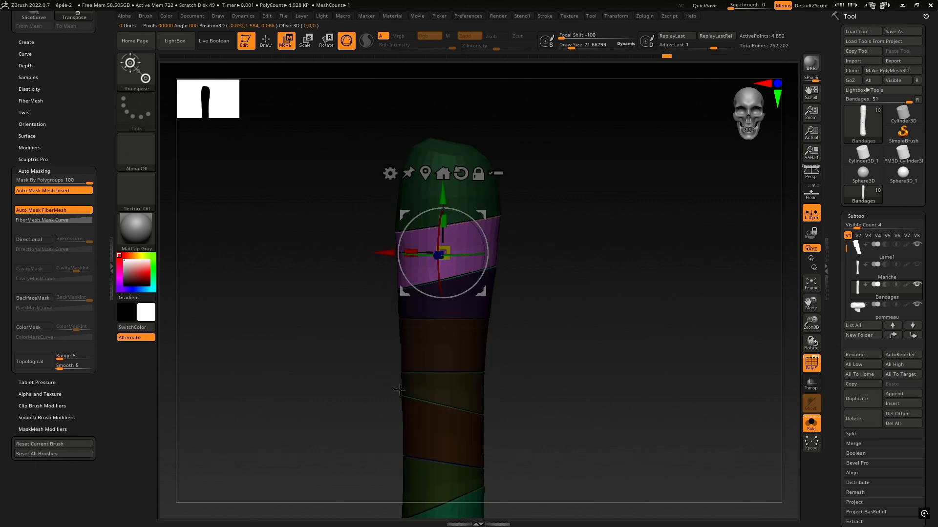
pyautogui.keyDown('ctrl'); pyautogui.scroll(3, 561, 228); pyautogui.keyUp('ctrl')
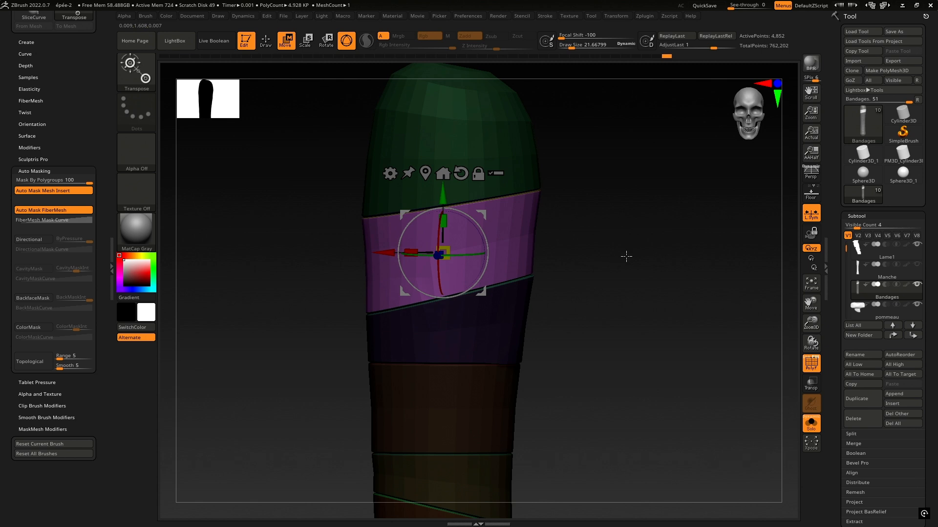
# Step: Centre the transform gizmo on the unmasked magenta band and reset its orientation
pyautogui.moveTo(624, 212)
pyautogui.keyDown('shift'); pyautogui.mouseDown()
pyautogui.moveTo(562, 213)
pyautogui.moveTo(632, 209)
pyautogui.mouseUp(); pyautogui.keyUp('shift')
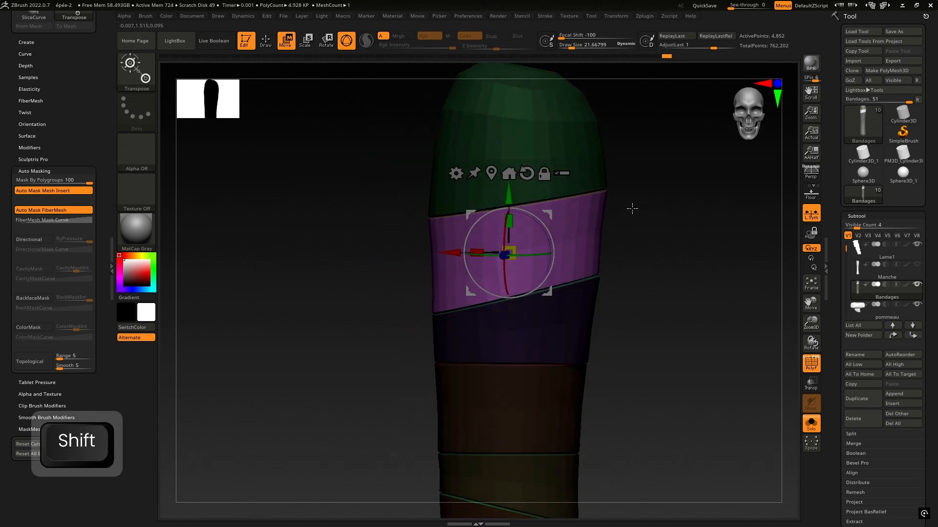
pyautogui.click(492, 174)
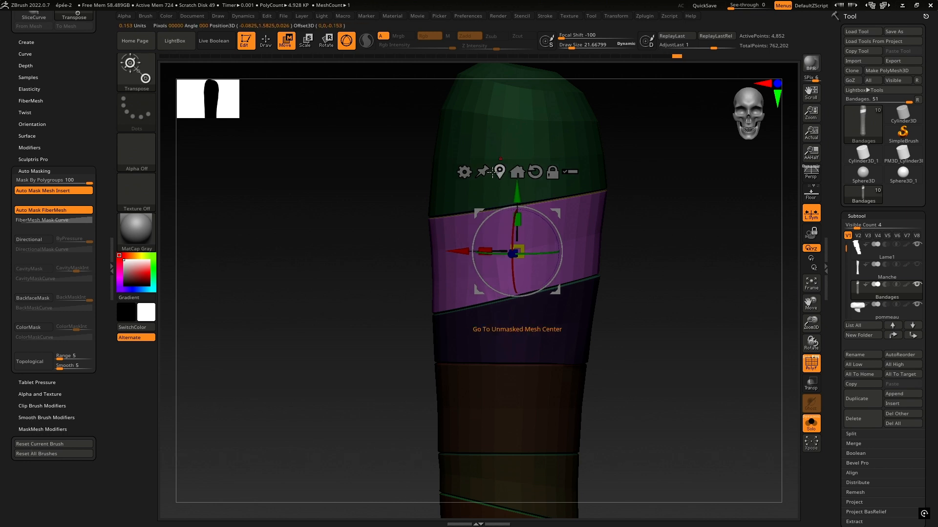
pyautogui.press('alt')
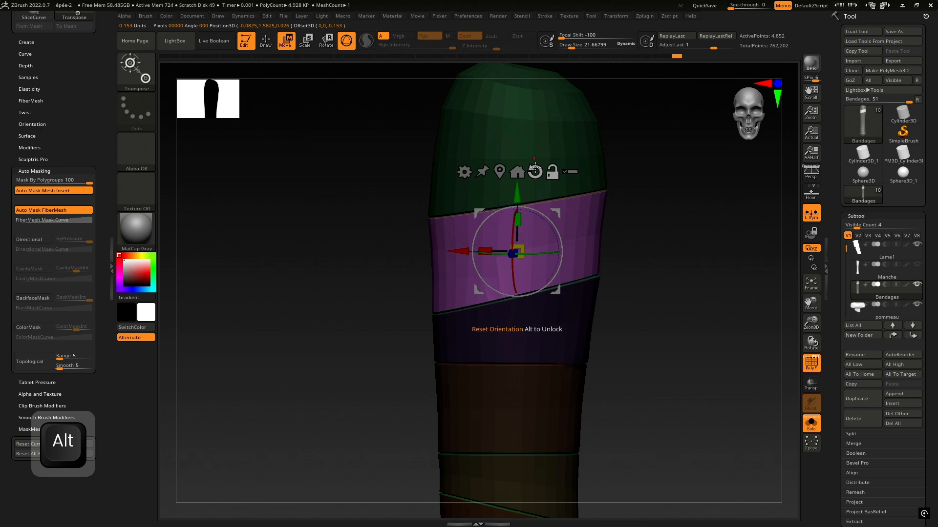
pyautogui.keyDown('alt'); pyautogui.click(537, 168); pyautogui.keyUp('alt')
# Step: Enlarge the magenta band by about 1.08 with a slight stretch along the handle's length, and clear the mask
pyautogui.moveTo(525, 225); pyautogui.dragTo(545, 230, button='right')
pyautogui.keyDown('ctrl'); pyautogui.moveTo(622, 260); pyautogui.dragTo(557, 231, button='right'); pyautogui.keyUp('ctrl')
pyautogui.moveTo(473, 226); pyautogui.dragTo(480, 223)
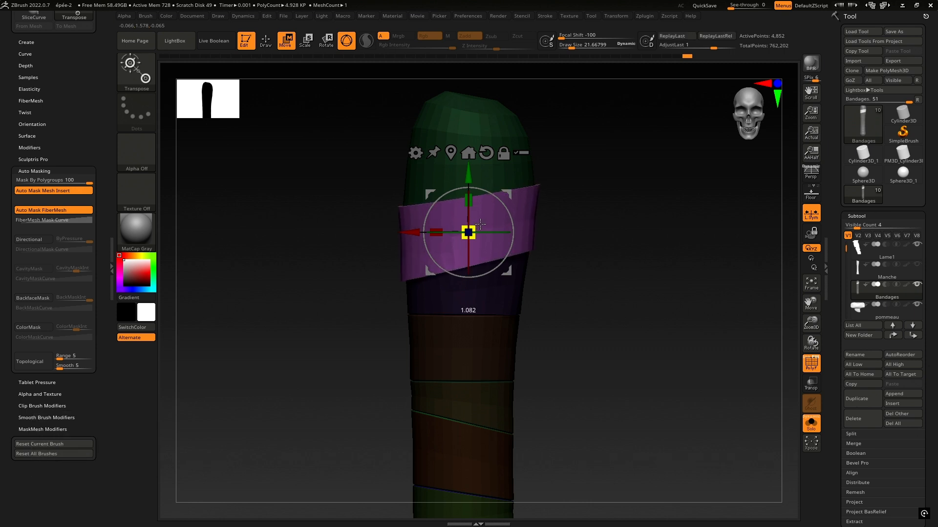
pyautogui.moveTo(490, 207); pyautogui.dragTo(510, 214, button='right')
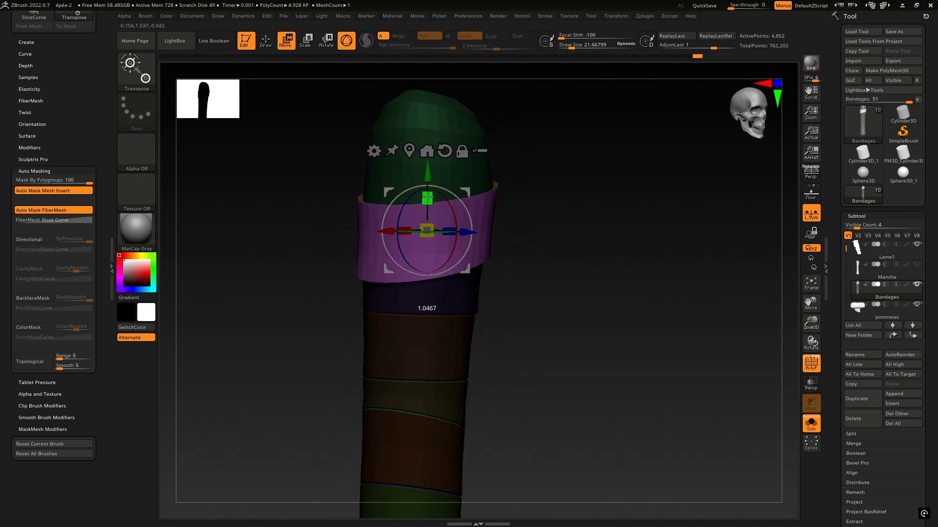
pyautogui.moveTo(427, 197); pyautogui.dragTo(505, 251, button='right')
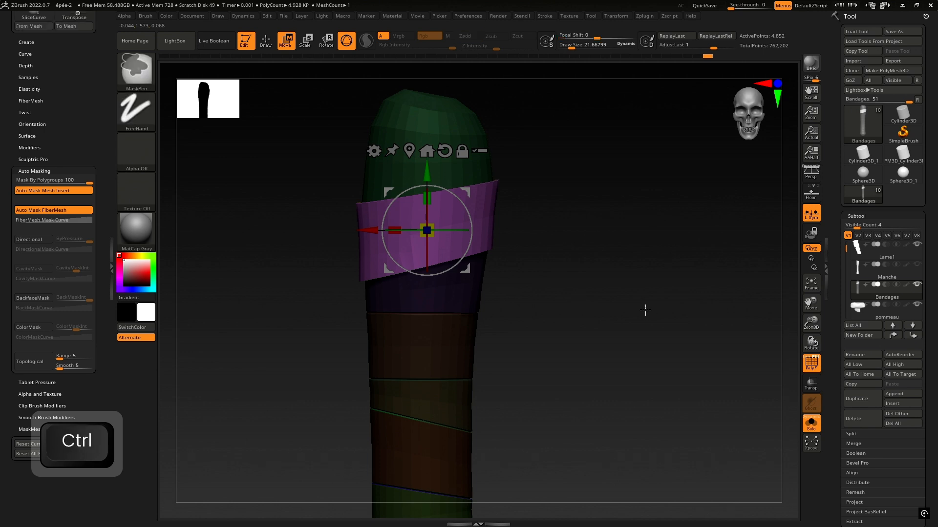
pyautogui.keyDown('ctrl'); pyautogui.click(640, 269); pyautogui.keyUp('ctrl')
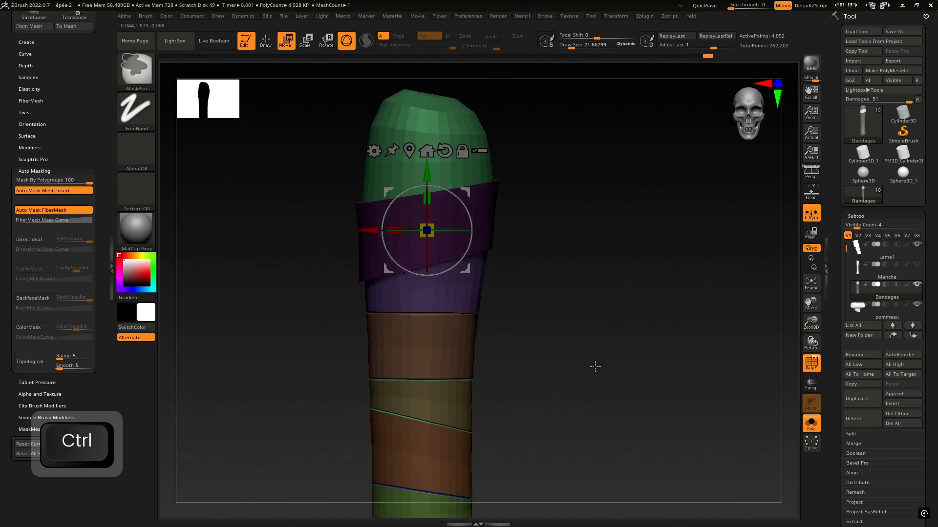
pyautogui.keyDown('ctrl'); pyautogui.click(676, 242); pyautogui.keyUp('ctrl')
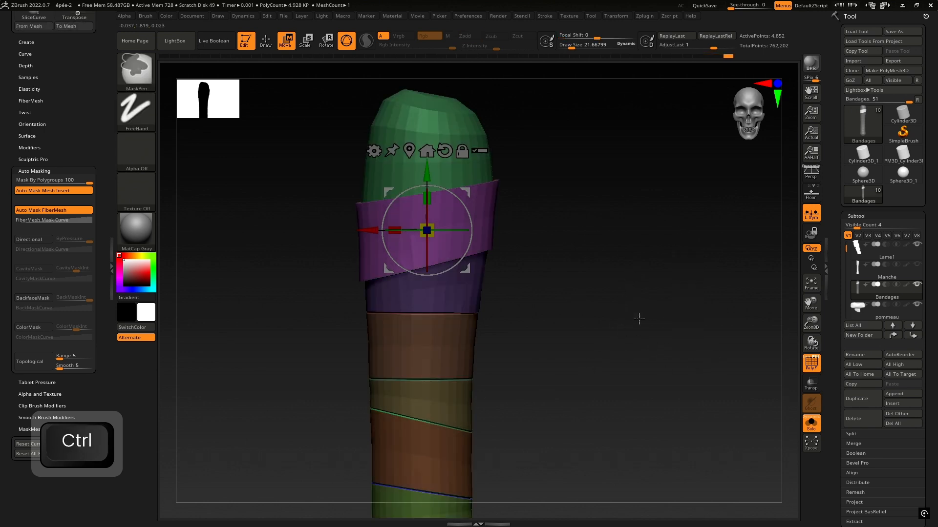
pyautogui.keyDown('ctrl'); pyautogui.moveTo(593, 190); pyautogui.dragTo(735, 395); pyautogui.keyUp('ctrl')
# Step: Mask all the bands except the straight-edged brown one below the dark purple band
pyautogui.keyDown('alt'); pyautogui.moveTo(581, 329); pyautogui.dragTo(624, 259); pyautogui.keyUp('alt')
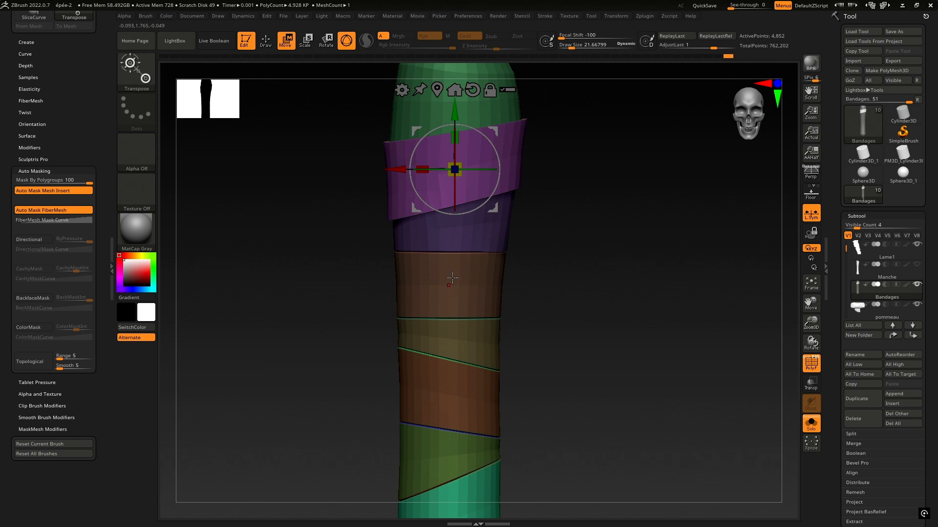
pyautogui.press('alt')
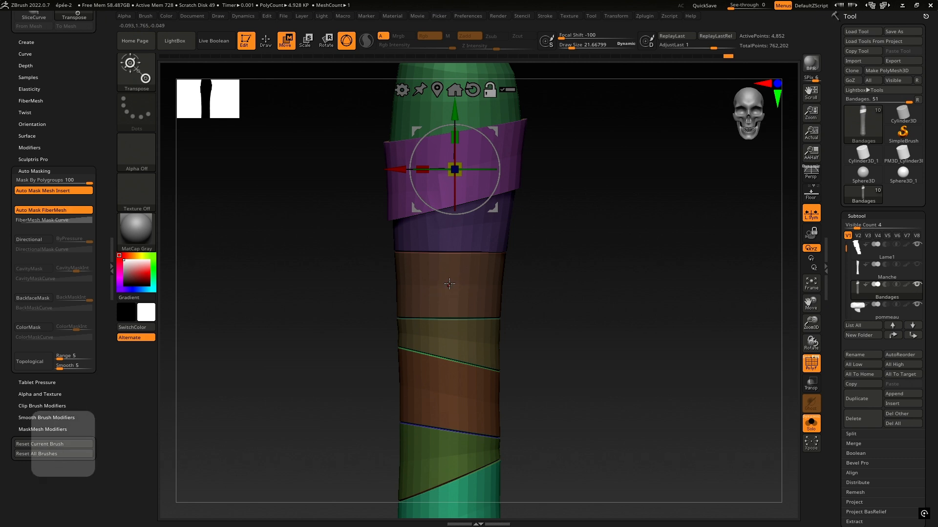
pyautogui.keyDown('alt'); pyautogui.click(450, 287); pyautogui.keyUp('alt')
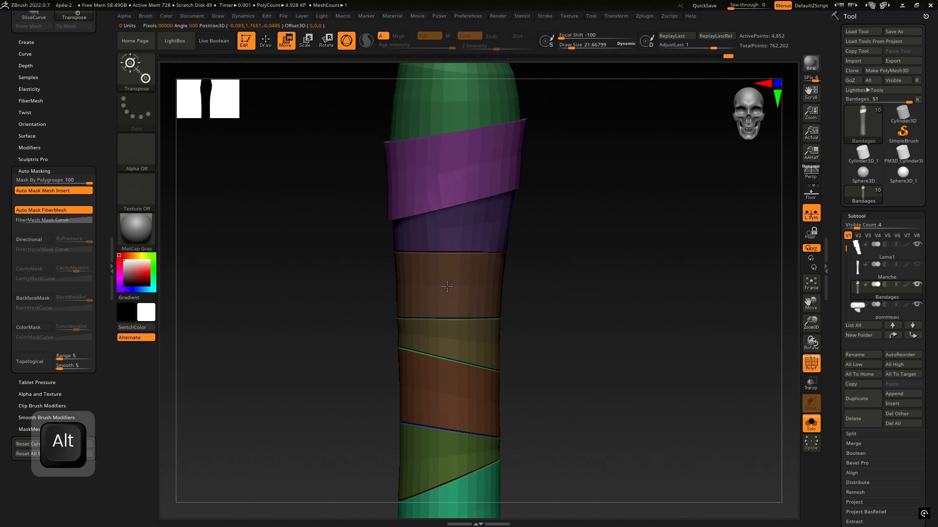
pyautogui.press('ctrl')
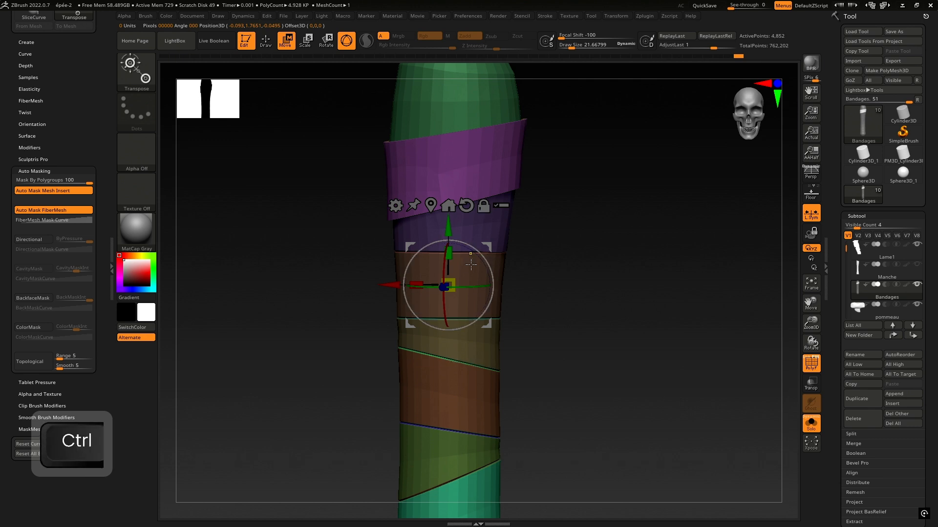
pyautogui.keyDown('ctrl'); pyautogui.click(465, 272); pyautogui.keyUp('ctrl')
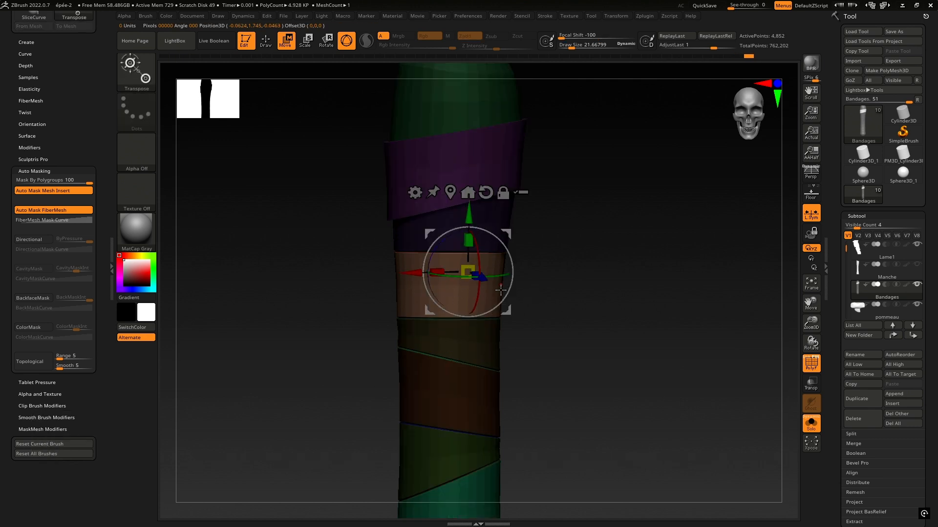
# Step: Scale up the straight brown band about its own centre with the gizmo orientation reset, and clear the mask
pyautogui.click(454, 195)
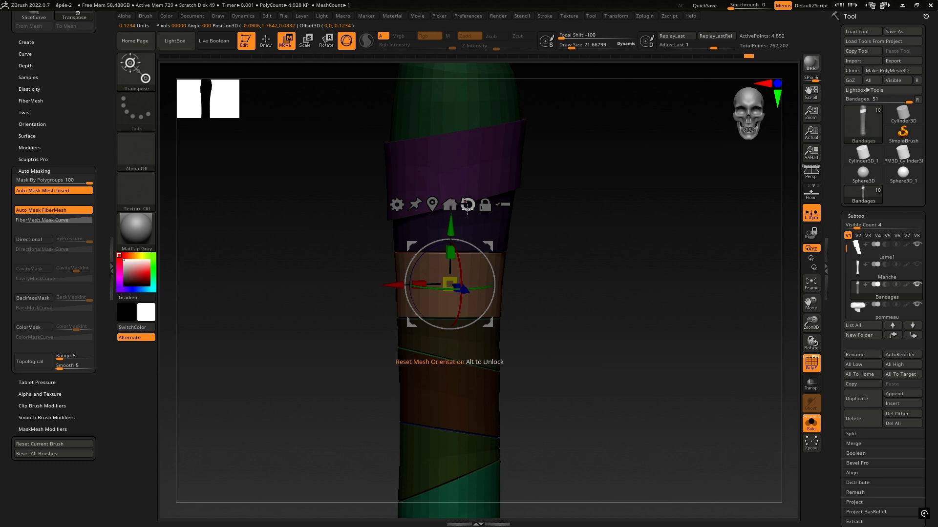
pyautogui.keyDown('alt'); pyautogui.click(467, 206); pyautogui.keyUp('alt')
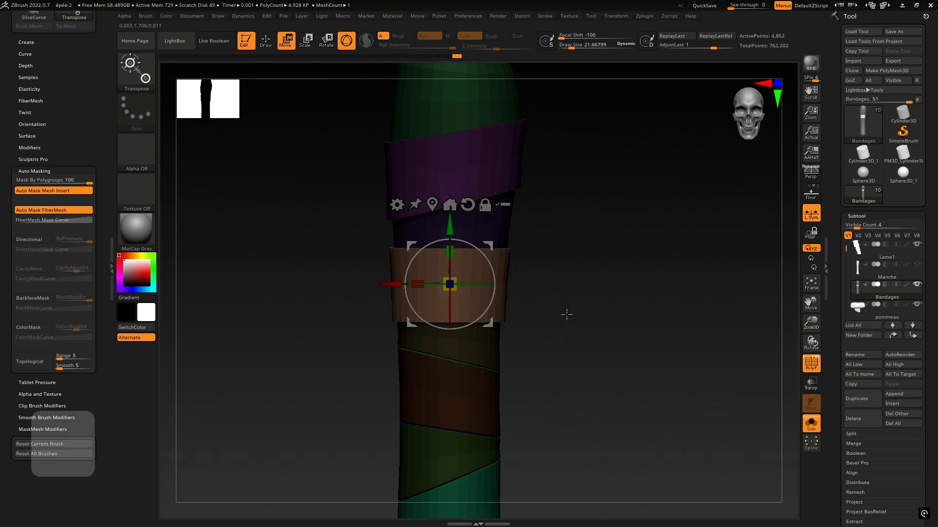
pyautogui.keyDown('alt'); pyautogui.moveTo(563, 314); pyautogui.dragTo(558, 239); pyautogui.keyUp('alt')
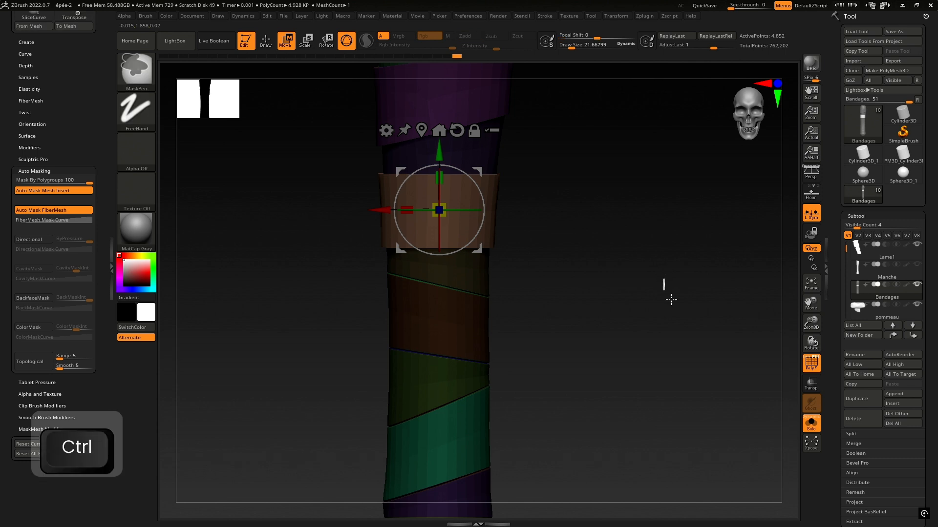
pyautogui.keyDown('ctrl'); pyautogui.moveTo(664, 279); pyautogui.dragTo(703, 354); pyautogui.keyUp('ctrl')
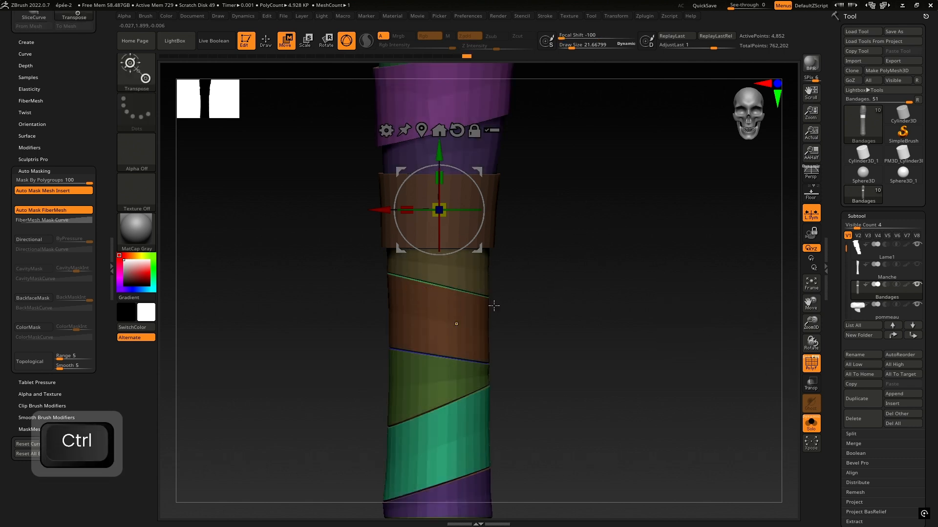
# Step: Isolate the slanted orange-brown band below the olive one by masking the rest, and centre the reset gizmo on it
pyautogui.keyDown('alt'); pyautogui.moveTo(581, 342); pyautogui.dragTo(602, 283); pyautogui.keyUp('alt')
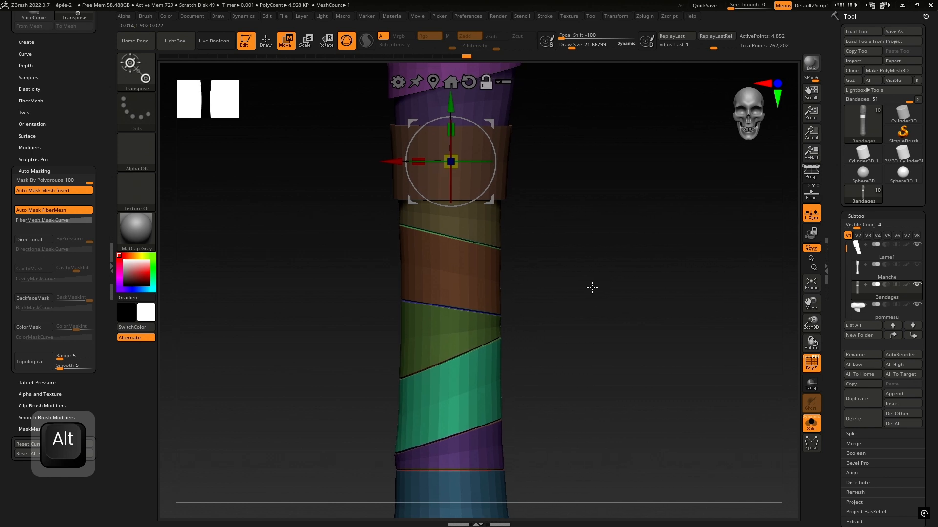
pyautogui.keyDown('ctrl'); pyautogui.click(457, 264); pyautogui.keyUp('ctrl')
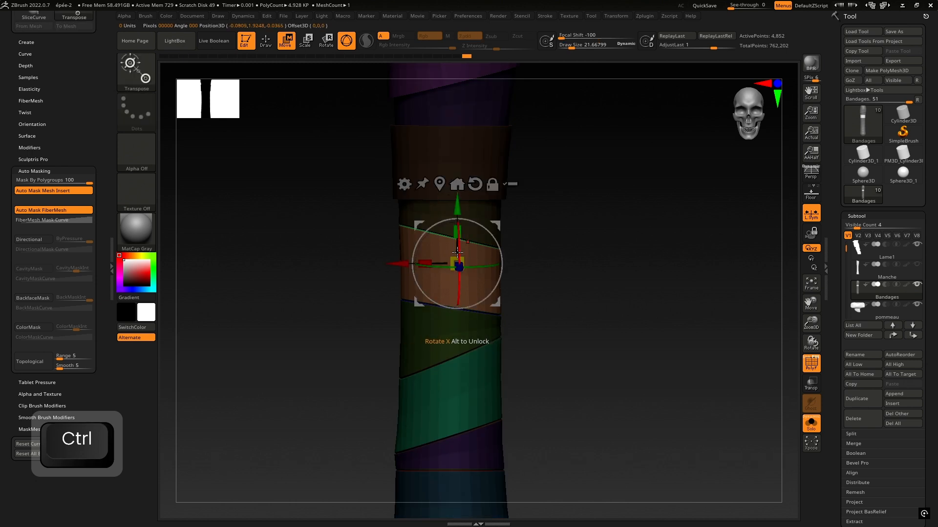
pyautogui.click(441, 184)
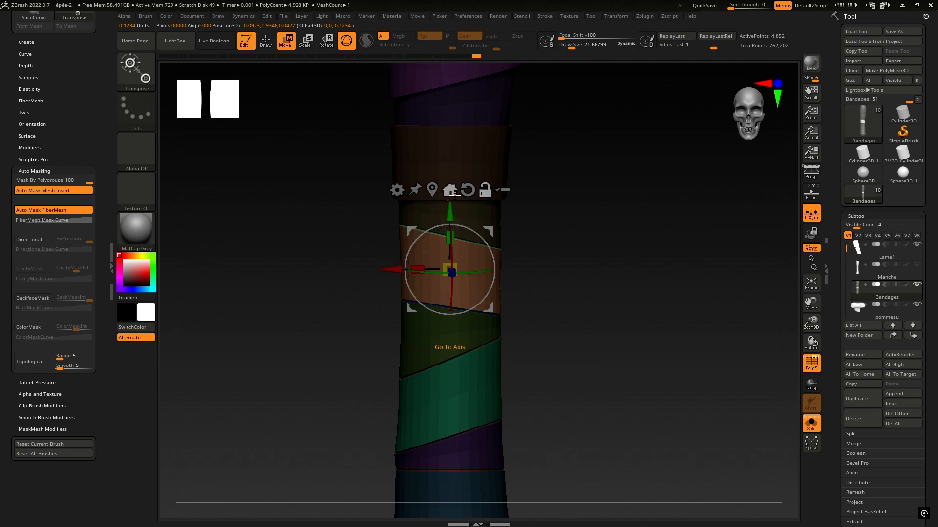
pyautogui.press('alt')
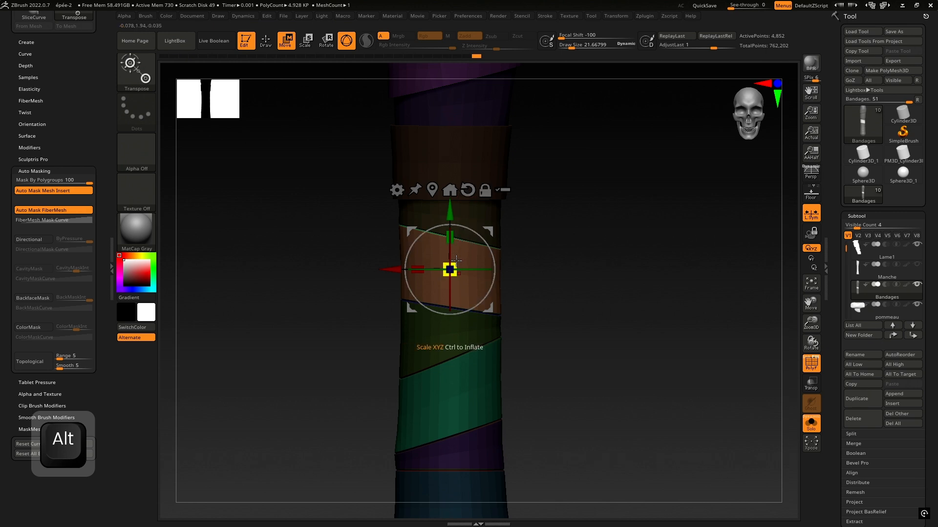
# Step: Enlarge the slanted orange-brown band so it stands out from its neighbours, and clear the mask
pyautogui.moveTo(490, 235)
pyautogui.mouseDown(button='right')
pyautogui.moveTo(517, 233)
pyautogui.moveTo(490, 236)
pyautogui.mouseUp(button='right')
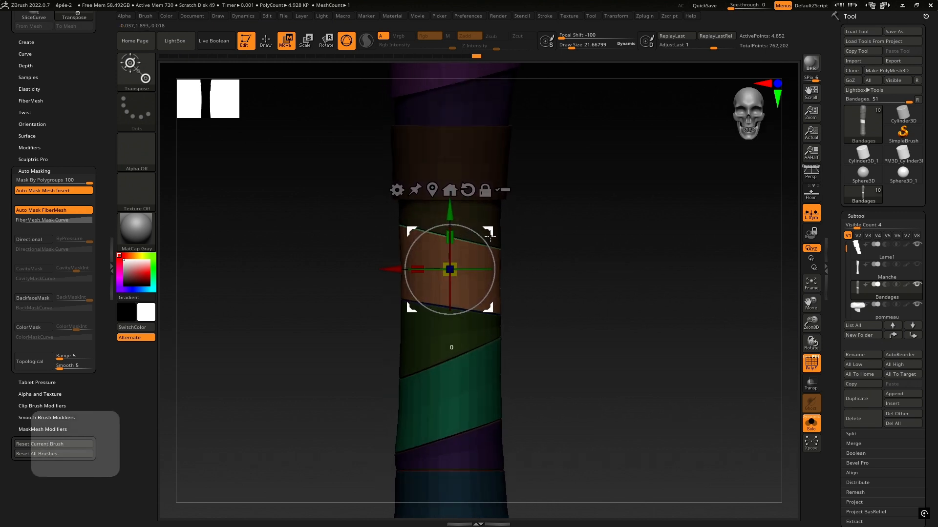
pyautogui.press('shift')
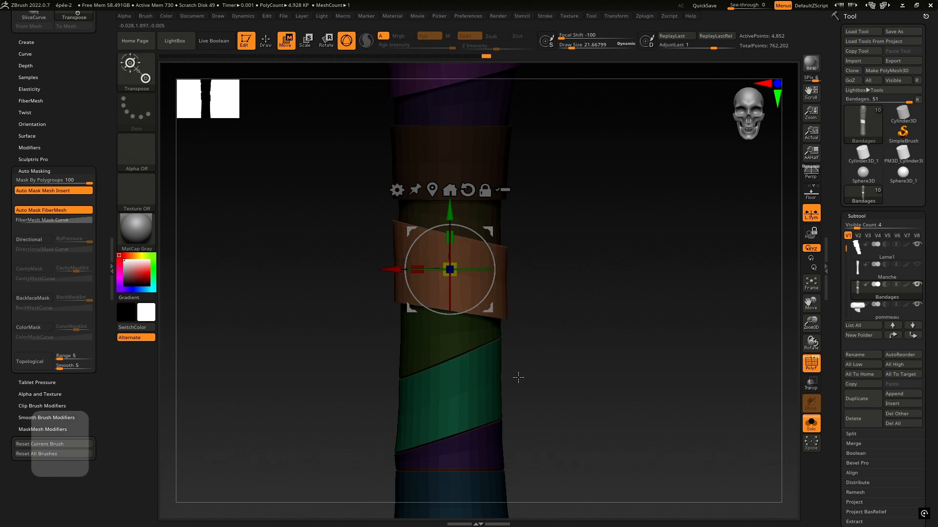
pyautogui.keyDown('alt'); pyautogui.moveTo(517, 379); pyautogui.dragTo(512, 258); pyautogui.keyUp('alt')
pyautogui.keyDown('ctrl'); pyautogui.moveTo(644, 299); pyautogui.dragTo(469, 412); pyautogui.keyUp('ctrl')
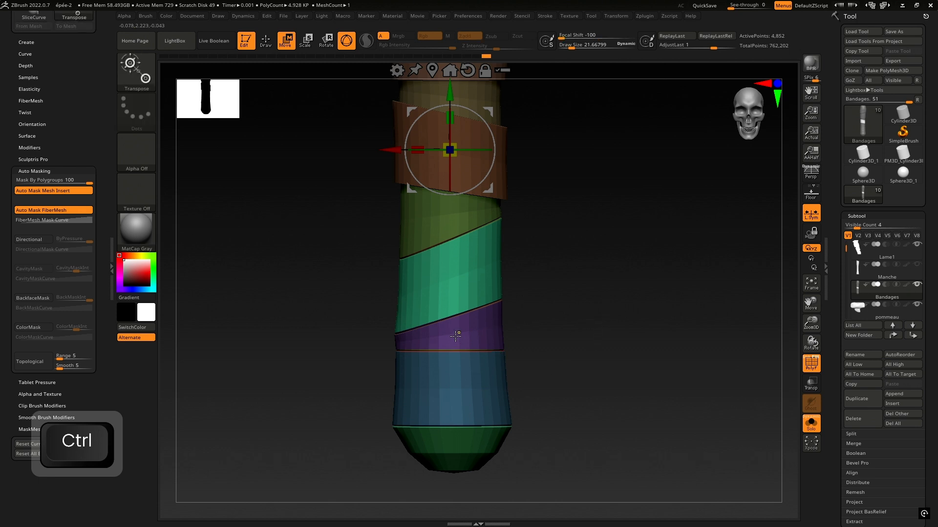
# Step: With the other bands masked, slightly enlarge the teal band about its own centre, and clear the mask
pyautogui.keyDown('ctrl'); pyautogui.click(455, 288); pyautogui.keyUp('ctrl')
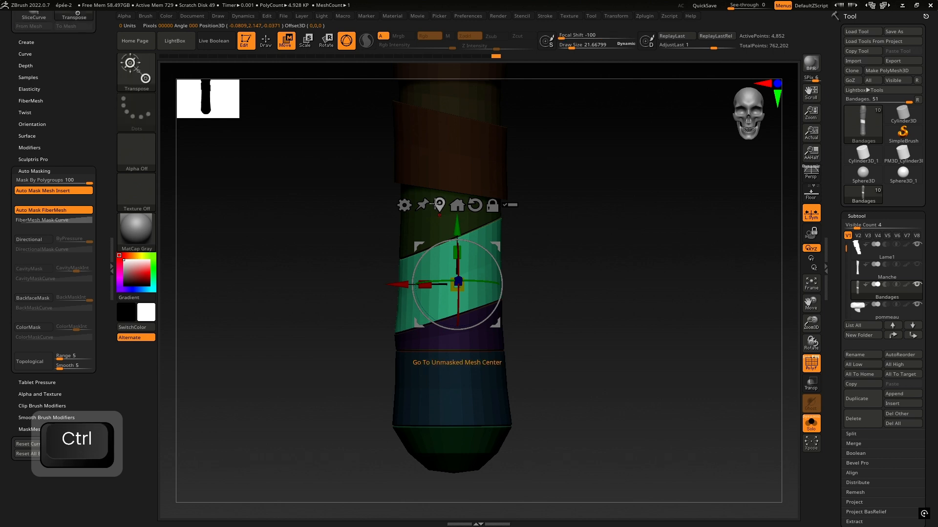
pyautogui.click(439, 205)
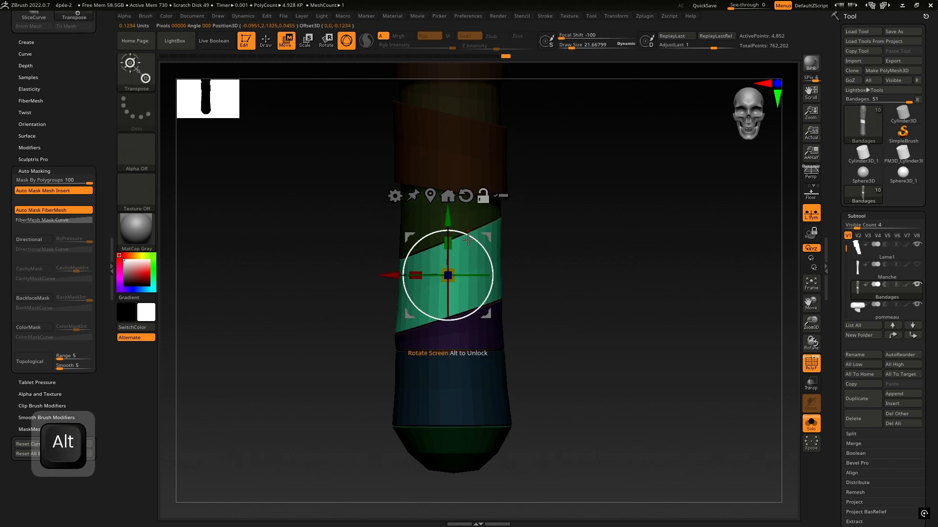
pyautogui.moveTo(459, 266); pyautogui.dragTo(444, 272)
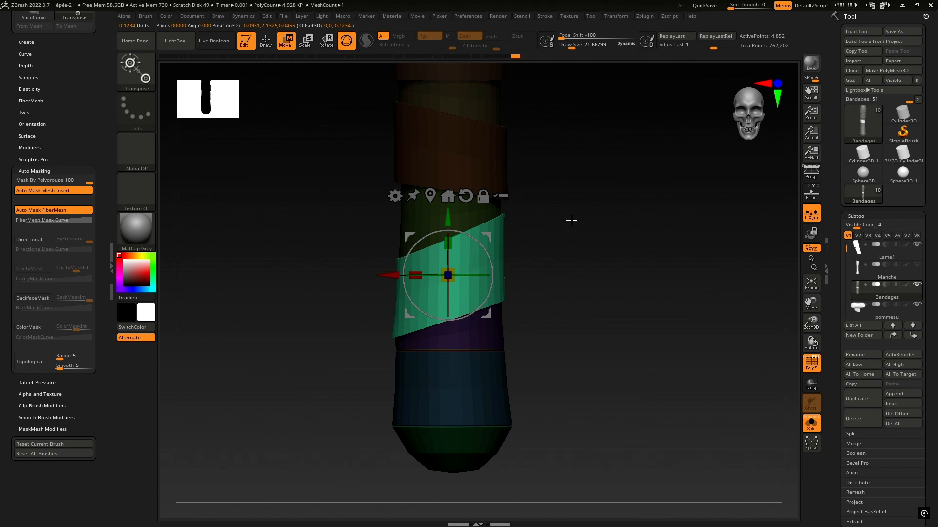
pyautogui.moveTo(571, 220)
pyautogui.keyDown('alt'); pyautogui.mouseDown()
pyautogui.moveTo(542, 287)
pyautogui.moveTo(579, 319)
pyautogui.moveTo(499, 314)
pyautogui.moveTo(554, 316)
pyautogui.mouseUp(); pyautogui.keyUp('alt')
pyautogui.moveTo(624, 314)
pyautogui.keyDown('ctrl'); pyautogui.mouseDown()
pyautogui.moveTo(659, 347)
pyautogui.moveTo(529, 291)
pyautogui.moveTo(570, 288)
pyautogui.mouseUp(); pyautogui.keyUp('ctrl')
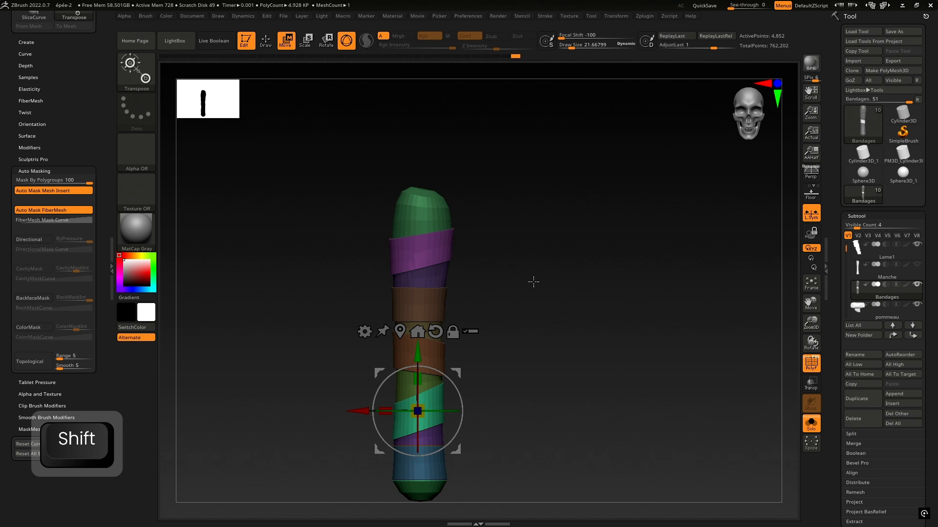
pyautogui.moveTo(524, 274)
pyautogui.mouseDown()
pyautogui.moveTo(419, 320)
pyautogui.moveTo(313, 331)
pyautogui.moveTo(429, 310)
pyautogui.moveTo(425, 299)
pyautogui.moveTo(464, 249)
pyautogui.moveTo(456, 248)
pyautogui.mouseUp()
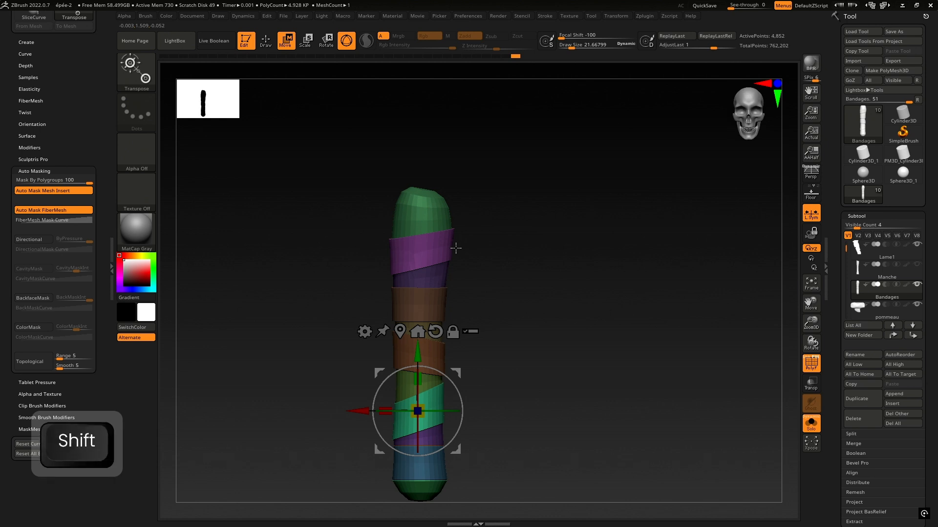
# Step: Inspect the bandages alongside the other sword parts, toggling the Manche subtool's visibility, and return to showing only the bandages
pyautogui.click(811, 429)
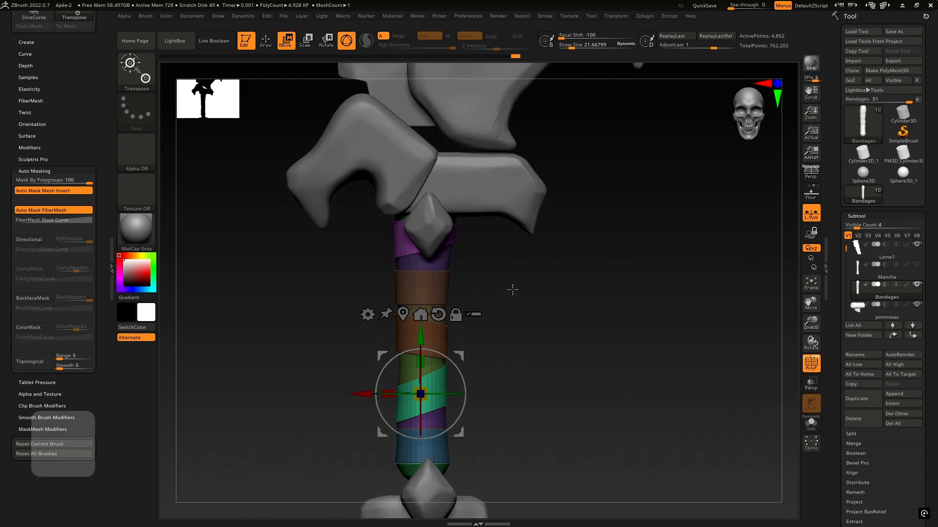
pyautogui.keyDown('alt'); pyautogui.moveTo(512, 290); pyautogui.dragTo(545, 223); pyautogui.keyUp('alt')
pyautogui.moveTo(540, 336)
pyautogui.mouseDown()
pyautogui.moveTo(574, 347)
pyautogui.moveTo(619, 344)
pyautogui.moveTo(551, 347)
pyautogui.mouseUp()
pyautogui.keyDown('alt'); pyautogui.moveTo(620, 236); pyautogui.dragTo(586, 238); pyautogui.keyUp('alt')
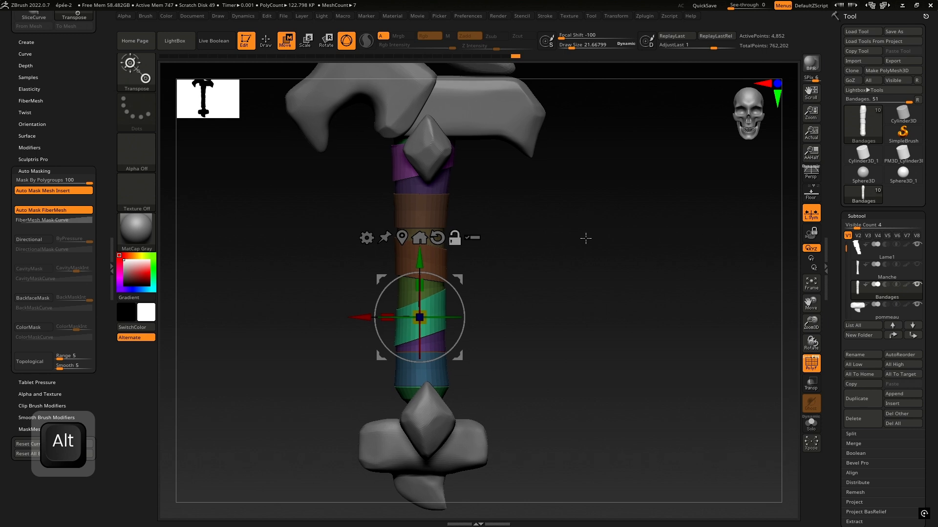
pyautogui.click(883, 265)
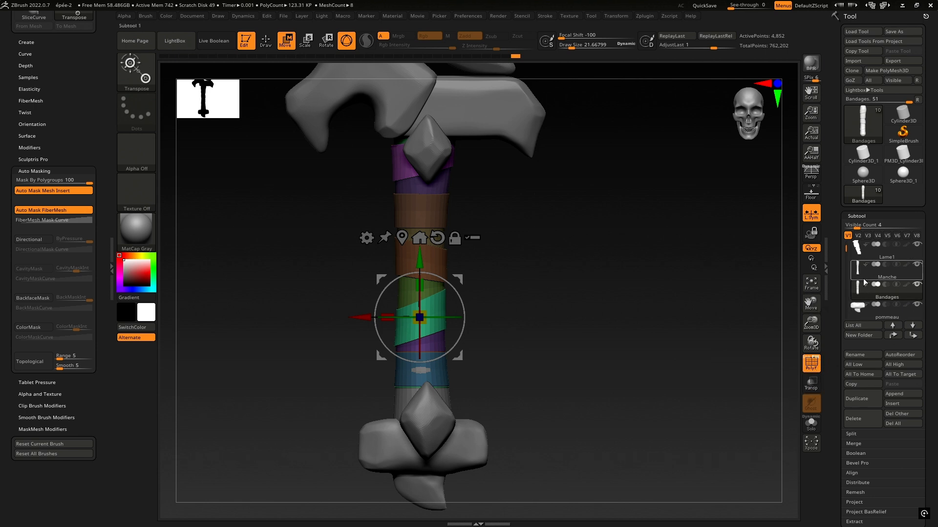
pyautogui.click(920, 268)
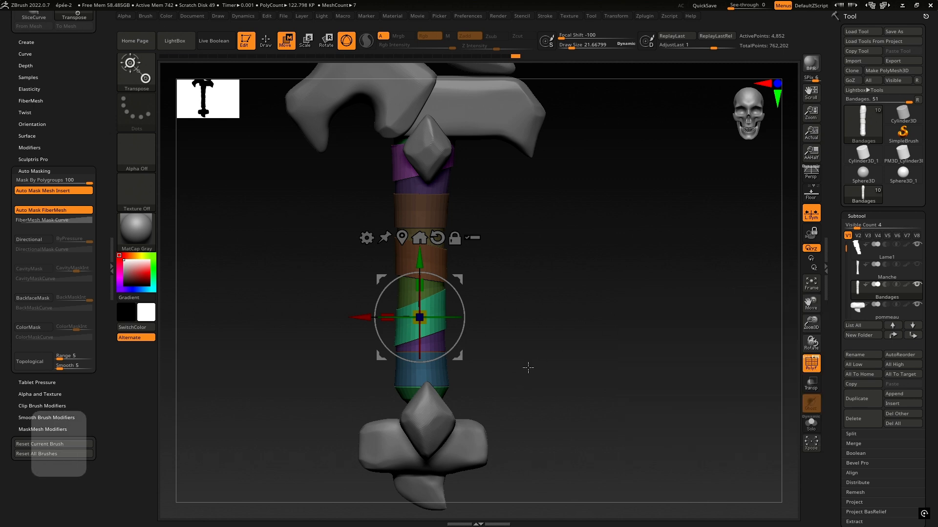
pyautogui.keyDown('alt'); pyautogui.moveTo(527, 366); pyautogui.dragTo(540, 253); pyautogui.keyUp('alt')
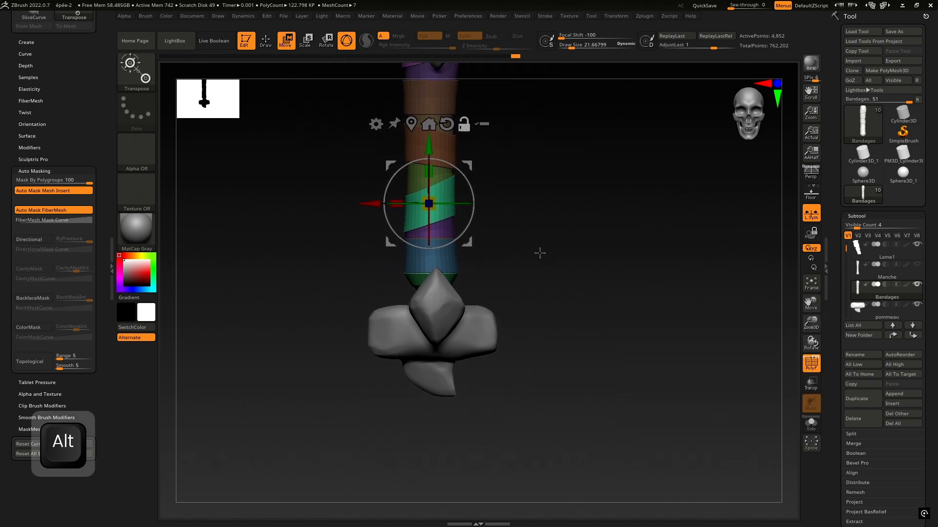
pyautogui.click(811, 423)
# Step: Try masking everything except the dark green cap at the lower end of the bandages, and clear the mask
pyautogui.press('ctrl')
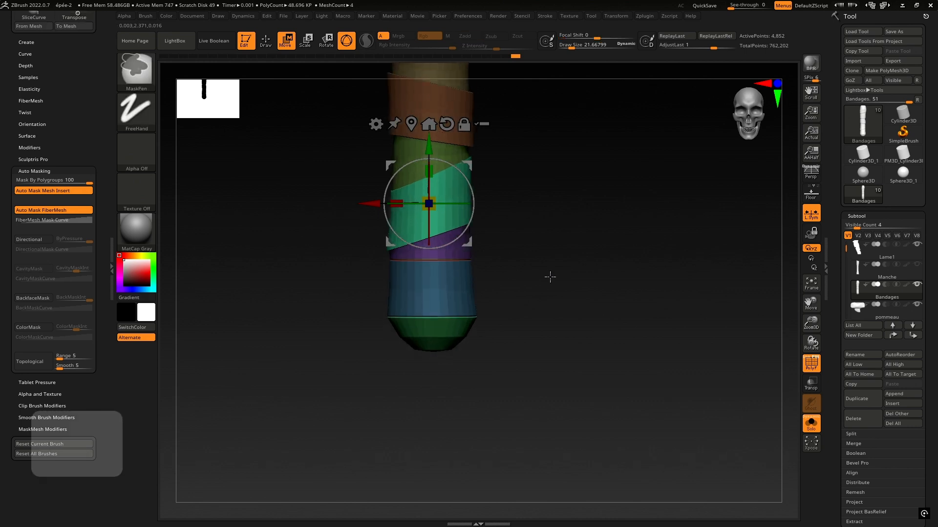
pyautogui.press('alt')
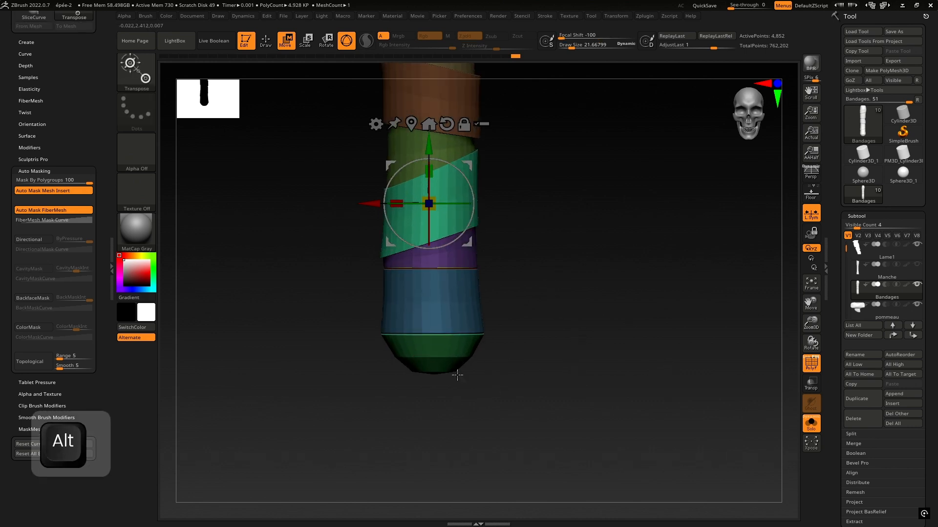
pyautogui.press('ctrl')
pyautogui.press('alt')
pyautogui.keyDown('alt'); pyautogui.click(459, 365); pyautogui.keyUp('alt')
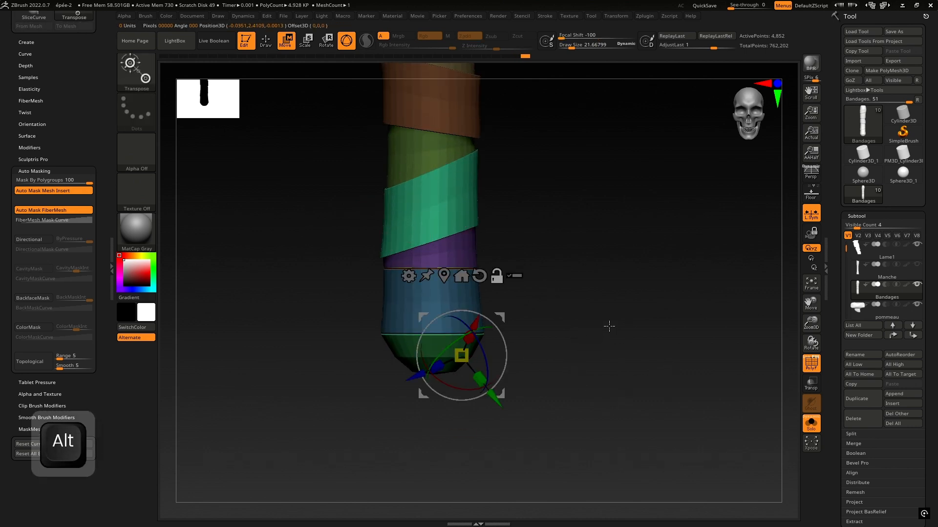
pyautogui.keyDown('ctrl'); pyautogui.keyDown('shift'); pyautogui.click(402, 350); pyautogui.keyUp('shift'); pyautogui.keyUp('ctrl')
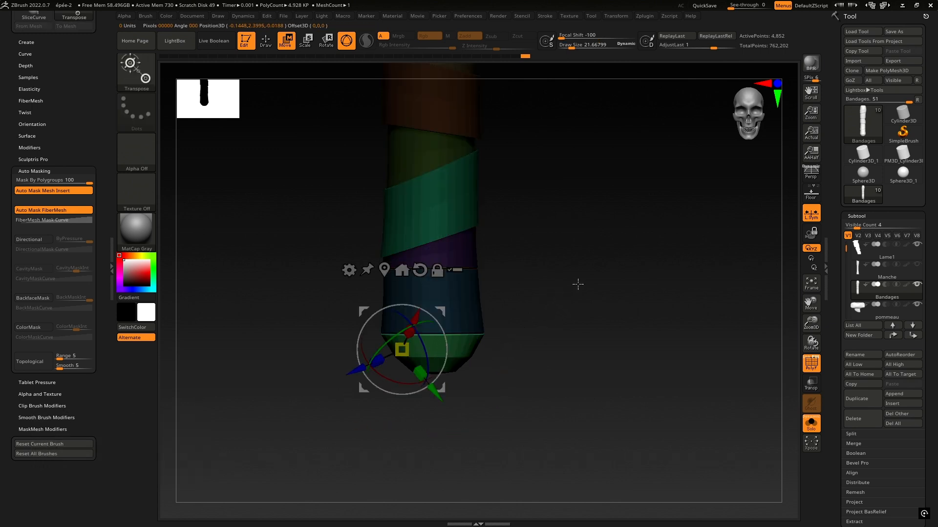
pyautogui.press('1')
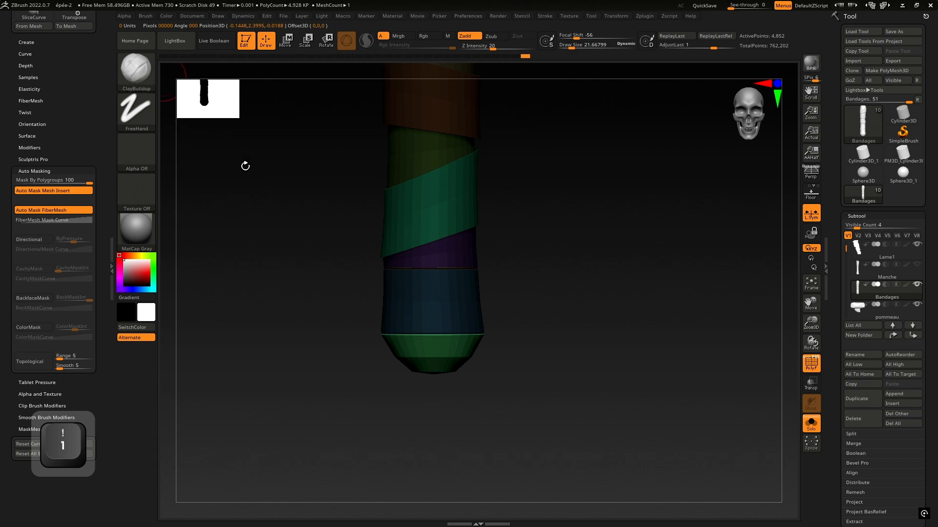
pyautogui.hotkey('ctrl', 'shift')
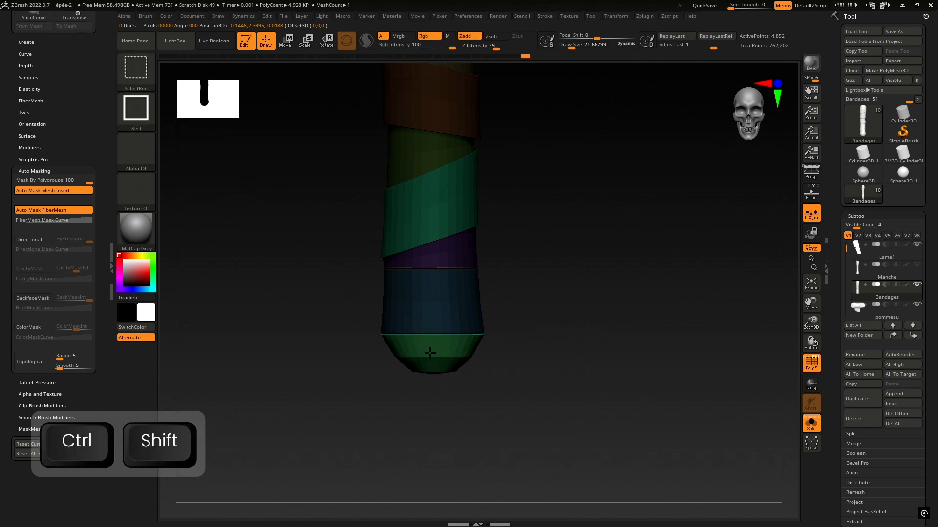
pyautogui.keyDown('ctrl'); pyautogui.keyDown('shift'); pyautogui.click(429, 353); pyautogui.keyUp('shift'); pyautogui.keyUp('ctrl')
pyautogui.keyDown('ctrl'); pyautogui.keyDown('shift'); pyautogui.click(654, 361); pyautogui.keyUp('shift'); pyautogui.keyUp('ctrl')
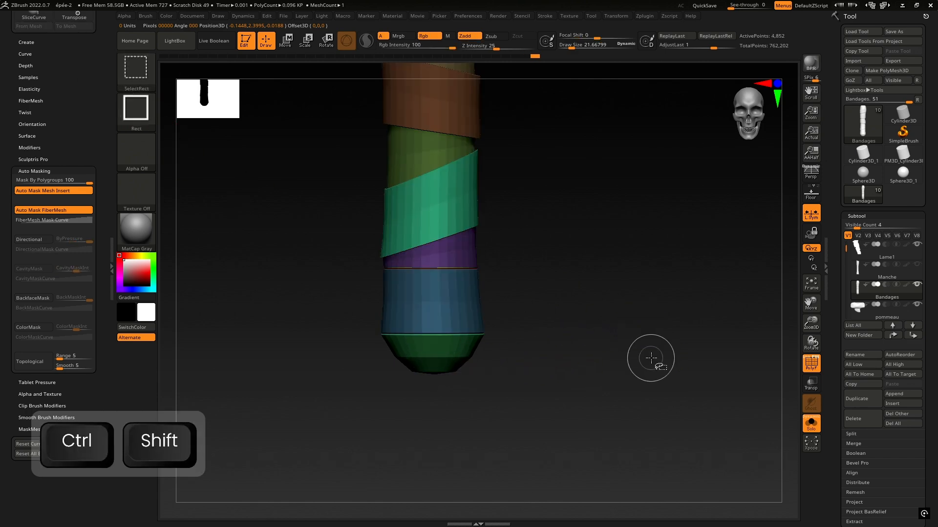
pyautogui.click(146, 73)
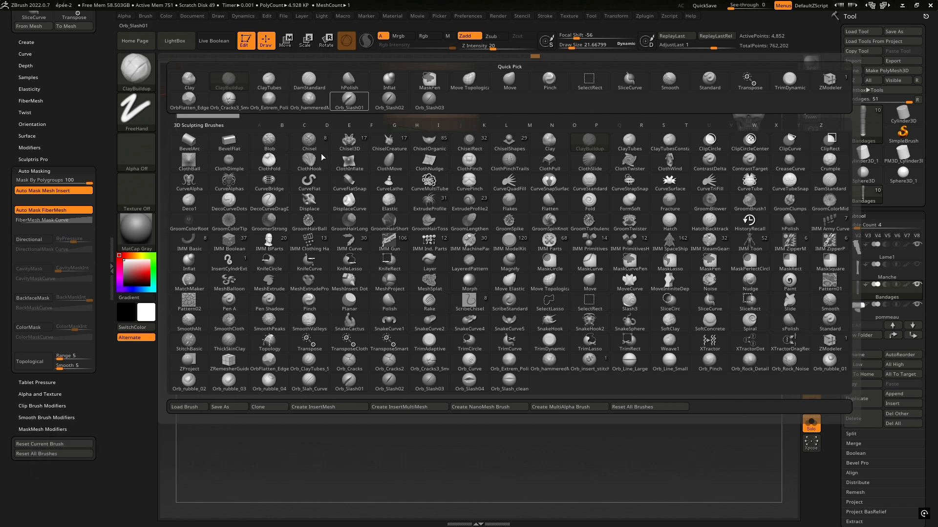
pyautogui.click(310, 81)
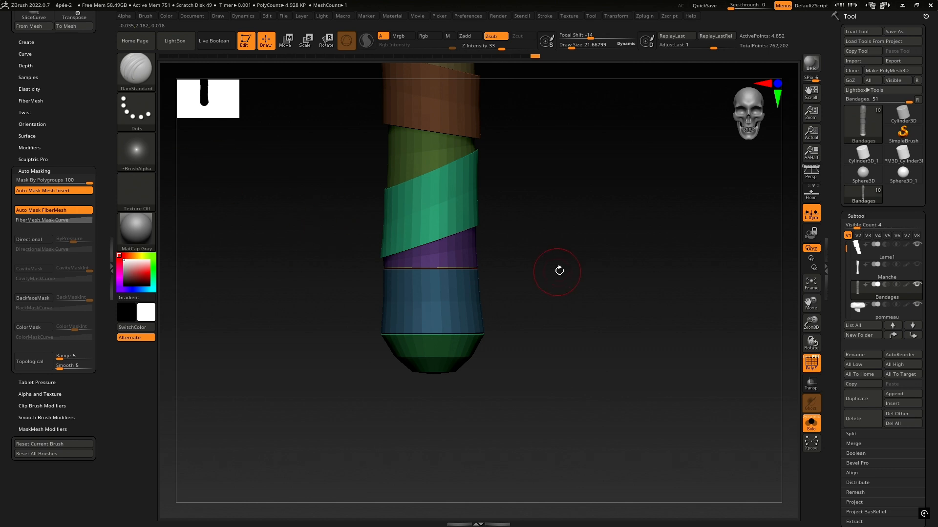
pyautogui.press('1')
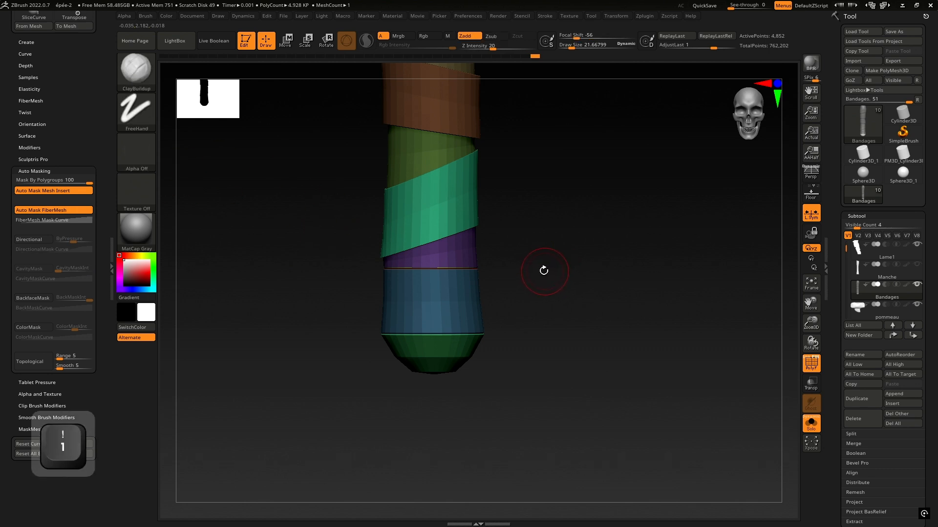
# Step: Isolate the dark green cap polygroup at the lower end and bring the whole bandage mesh back, repeating it once
pyautogui.hotkey('ctrl', 'shift')
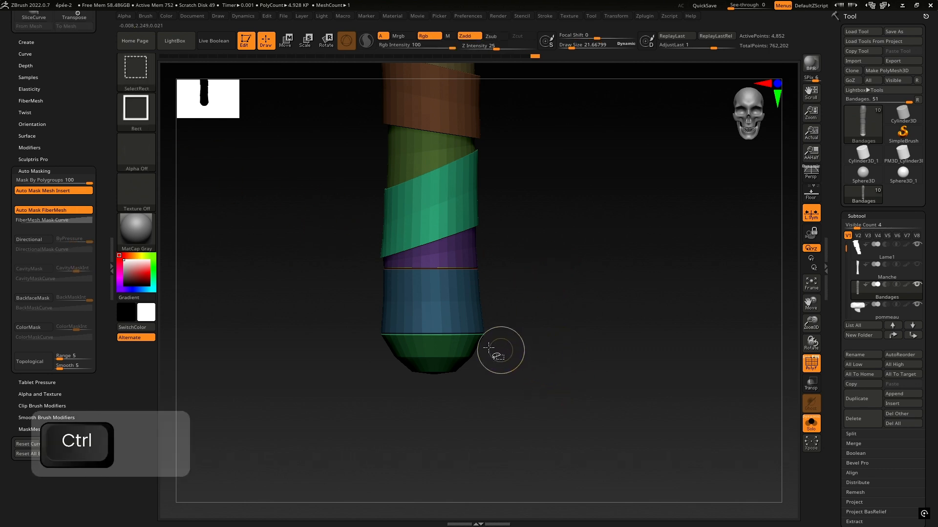
pyautogui.keyDown('ctrl'); pyautogui.keyDown('shift'); pyautogui.click(452, 349); pyautogui.keyUp('shift'); pyautogui.keyUp('ctrl')
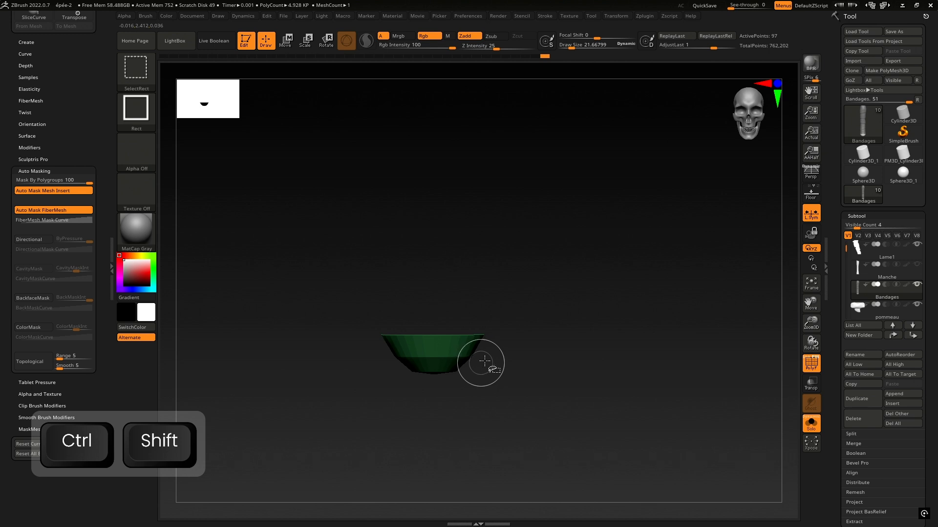
pyautogui.moveTo(530, 324)
pyautogui.mouseDown()
pyautogui.moveTo(511, 381)
pyautogui.moveTo(529, 318)
pyautogui.moveTo(573, 317)
pyautogui.moveTo(532, 333)
pyautogui.mouseUp()
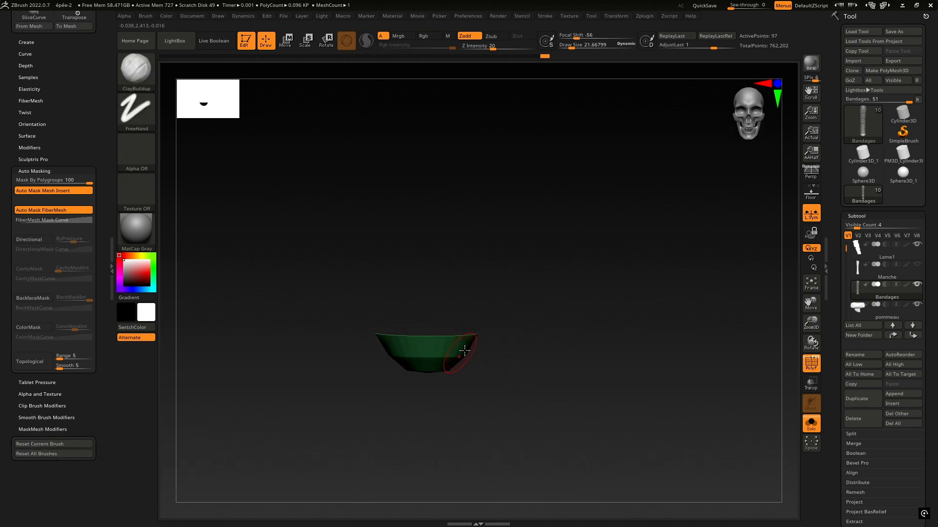
pyautogui.hotkey('ctrl', 'shift')
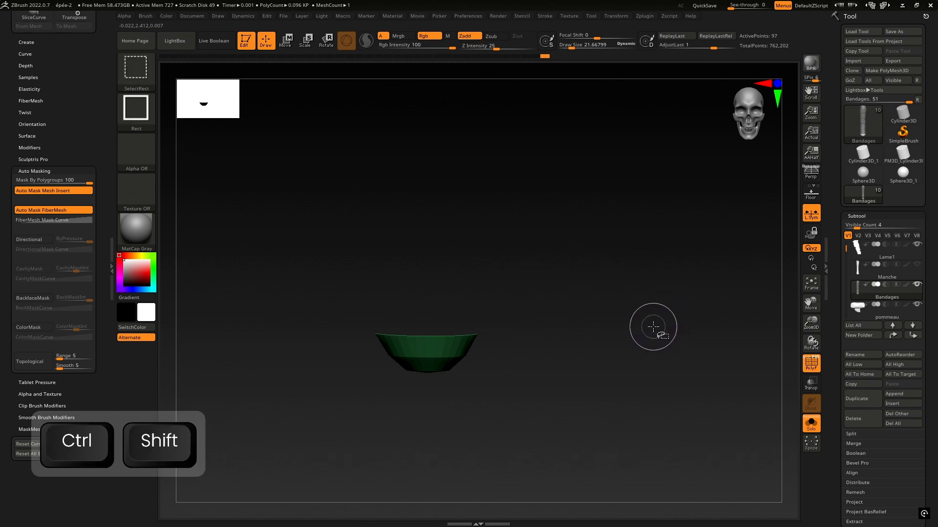
pyautogui.keyDown('ctrl'); pyautogui.keyDown('shift'); pyautogui.click(637, 325); pyautogui.keyUp('shift'); pyautogui.keyUp('ctrl')
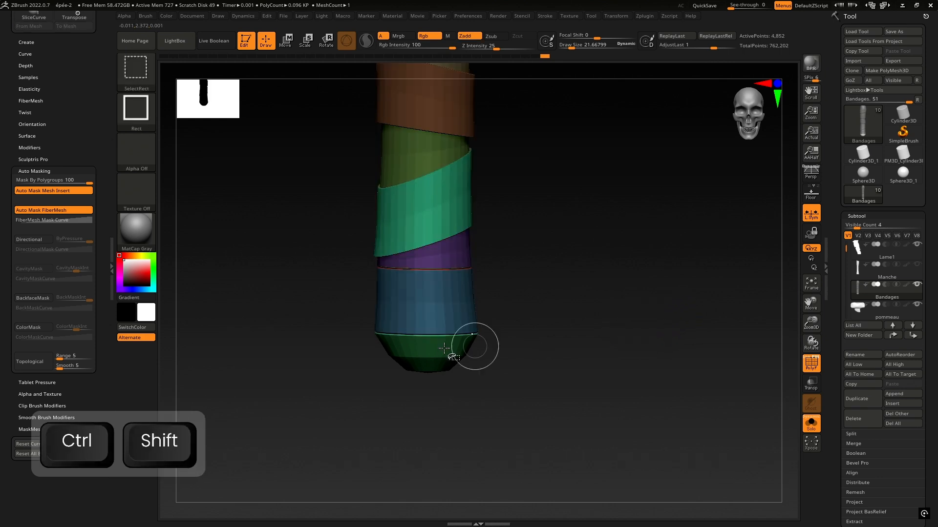
pyautogui.keyDown('ctrl'); pyautogui.keyDown('shift'); pyautogui.click(432, 350); pyautogui.keyUp('shift'); pyautogui.keyUp('ctrl')
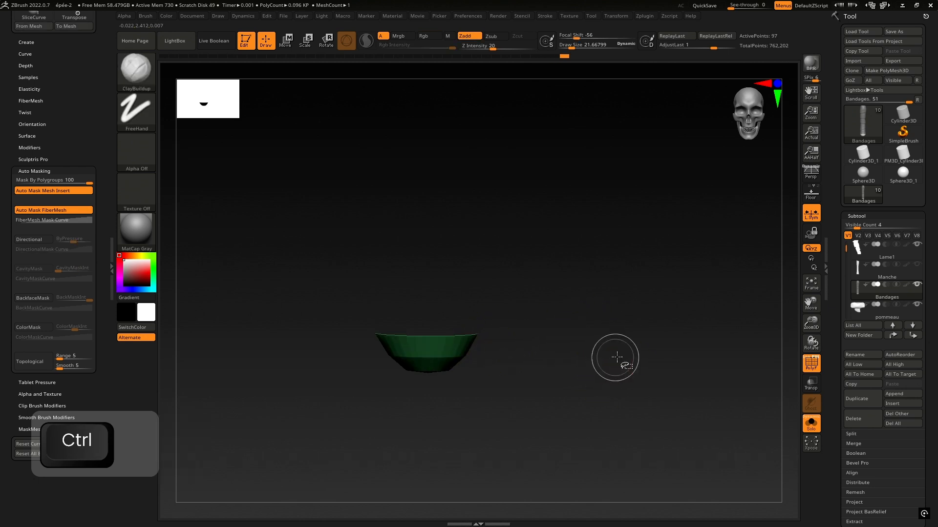
pyautogui.keyDown('ctrl'); pyautogui.keyDown('shift'); pyautogui.click(590, 353); pyautogui.keyUp('shift'); pyautogui.keyUp('ctrl')
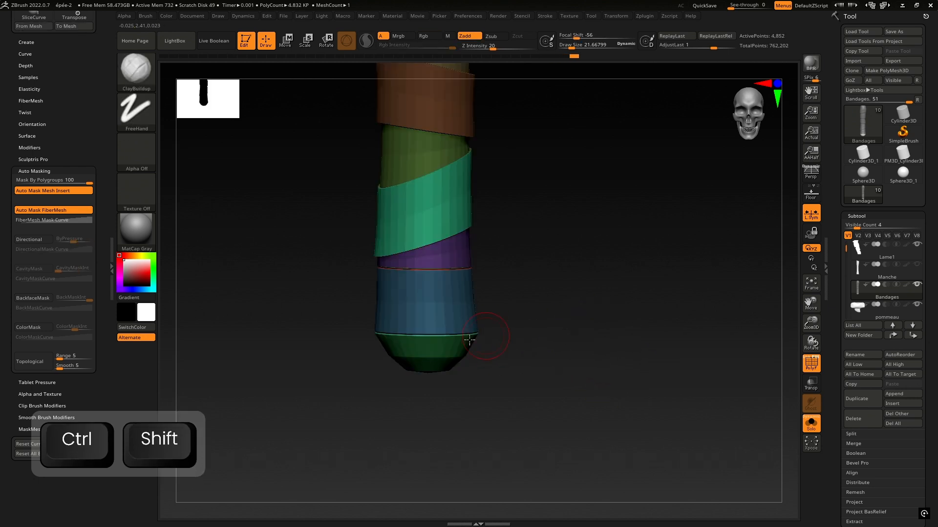
# Step: Hide the dark green cap polygroup and the light blue inner cap at the lower end of the bandages
pyautogui.keyDown('ctrl'); pyautogui.keyDown('shift'); pyautogui.click(427, 351); pyautogui.keyUp('shift'); pyautogui.keyUp('ctrl')
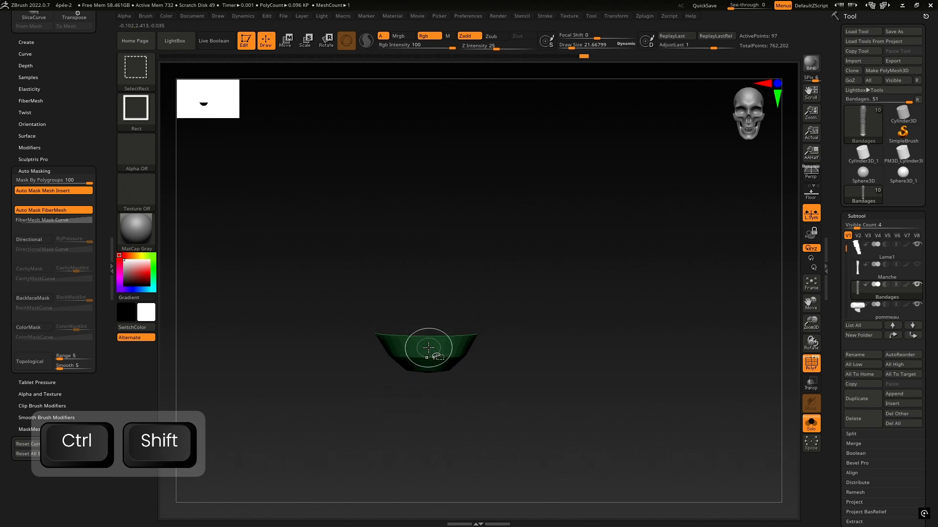
pyautogui.keyDown('ctrl'); pyautogui.keyDown('shift'); pyautogui.click(428, 350); pyautogui.keyUp('shift'); pyautogui.keyUp('ctrl')
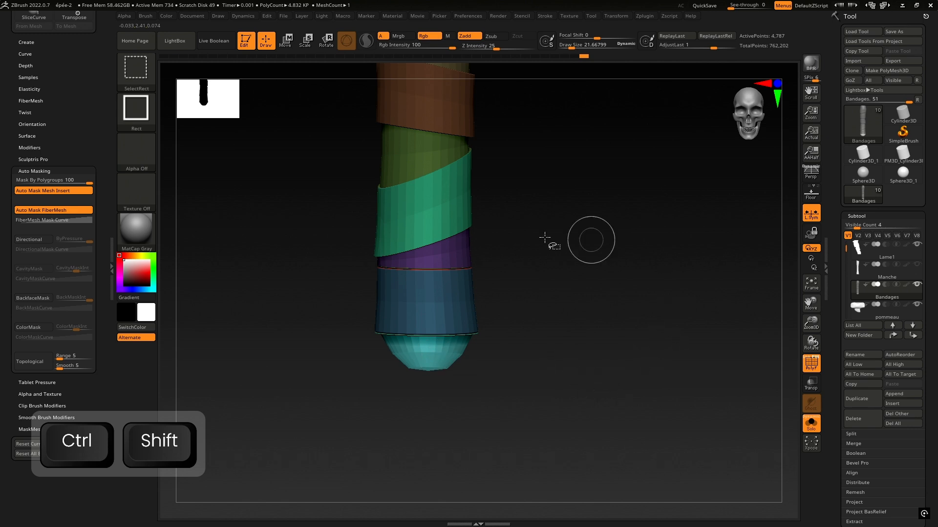
pyautogui.moveTo(560, 253)
pyautogui.mouseDown()
pyautogui.moveTo(549, 295)
pyautogui.moveTo(551, 266)
pyautogui.moveTo(632, 258)
pyautogui.moveTo(623, 262)
pyautogui.mouseUp()
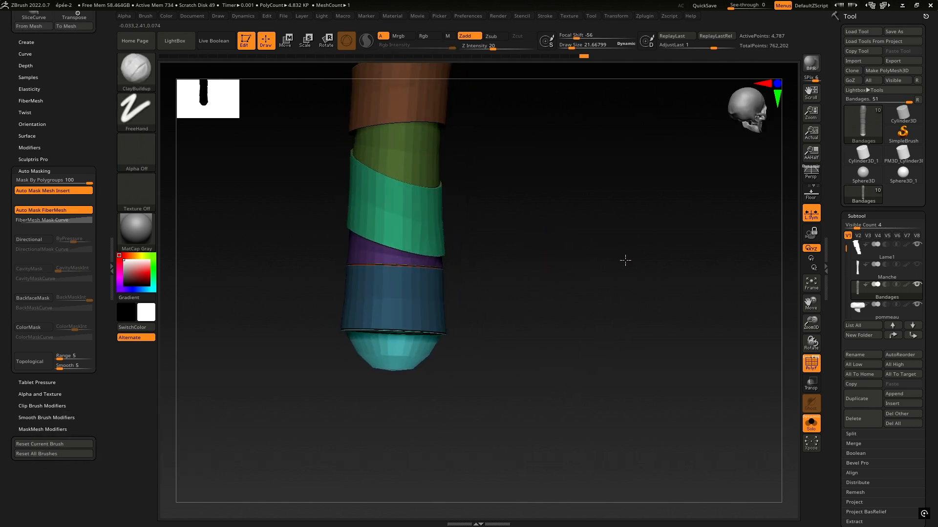
pyautogui.hotkey('ctrl', 'shift')
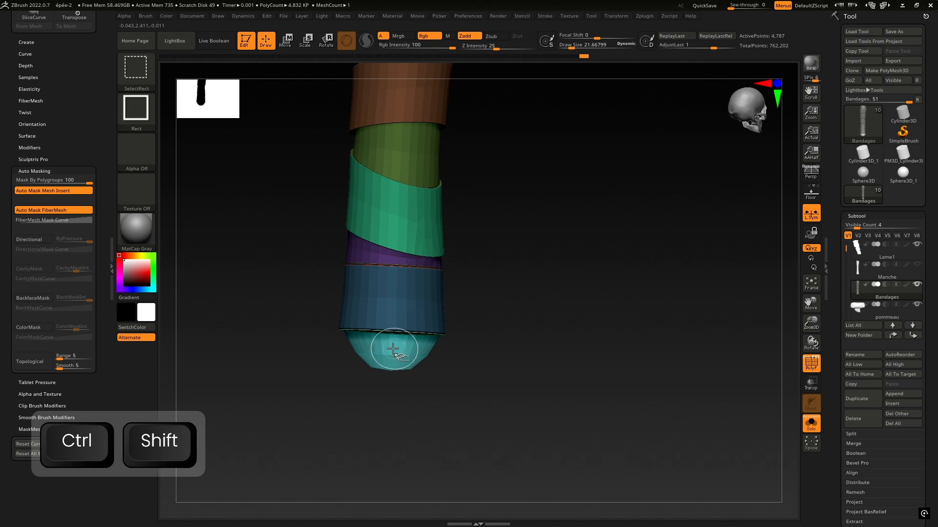
pyautogui.keyDown('ctrl'); pyautogui.keyDown('shift'); pyautogui.click(390, 353); pyautogui.keyUp('shift'); pyautogui.keyUp('ctrl')
# Step: Reduce the draw size to about 4.8 and hide the thin green rim along the blue band's lower edge
pyautogui.moveTo(380, 376); pyautogui.dragTo(362, 406)
pyautogui.moveTo(363, 406); pyautogui.dragTo(679, 250, button='right')
pyautogui.moveTo(503, 284); pyautogui.dragTo(533, 375, button='right')
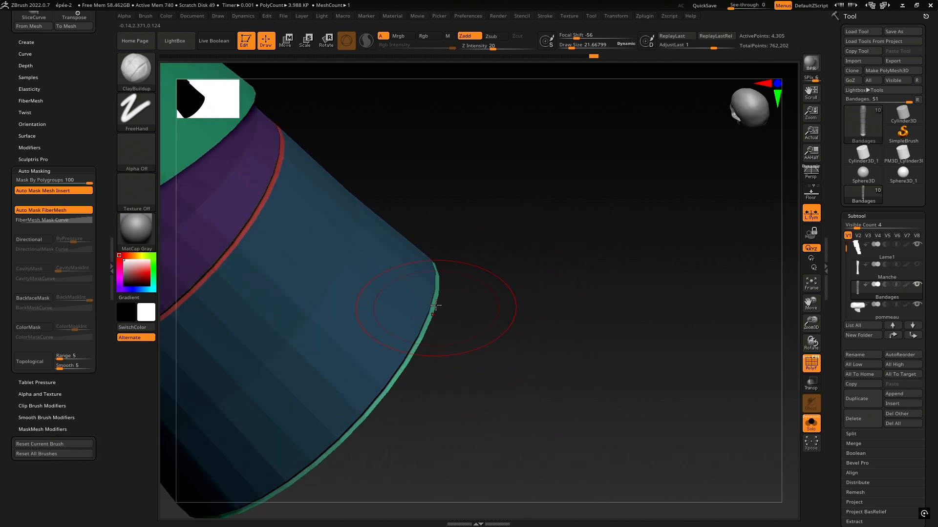
pyautogui.press('space')
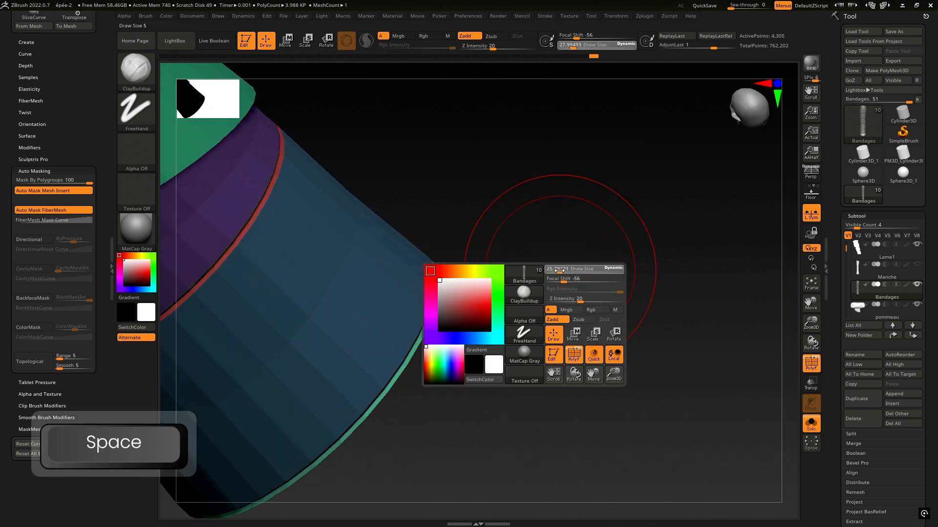
pyautogui.moveTo(559, 269); pyautogui.dragTo(555, 269)
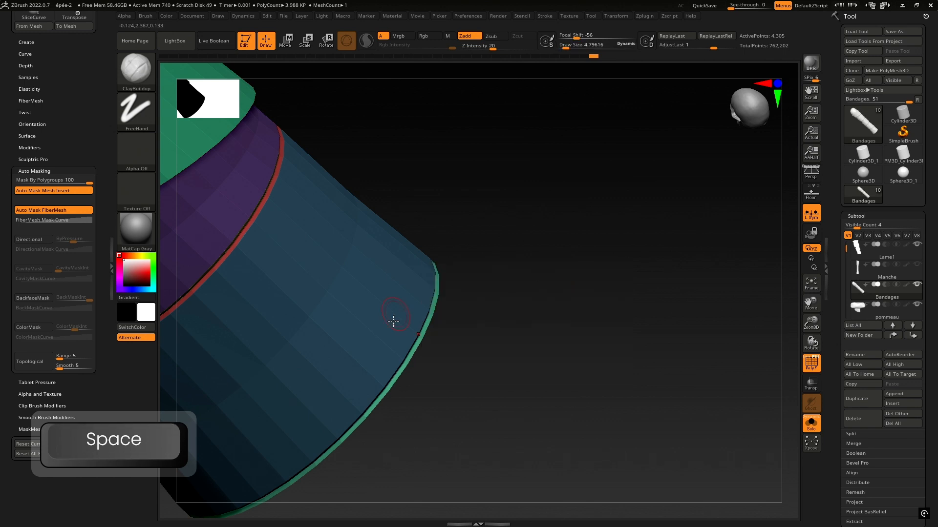
pyautogui.moveTo(464, 316)
pyautogui.mouseDown()
pyautogui.moveTo(524, 360)
pyautogui.moveTo(477, 398)
pyautogui.moveTo(555, 348)
pyautogui.mouseUp()
pyautogui.keyDown('ctrl'); pyautogui.keyDown('shift'); pyautogui.click(432, 326); pyautogui.keyUp('shift'); pyautogui.keyUp('ctrl')
# Step: Permanently delete the hidden end geometry from the bandage mesh with Del Hidden
pyautogui.keyDown('ctrl'); pyautogui.moveTo(555, 348); pyautogui.dragTo(724, 328, button='right'); pyautogui.keyUp('ctrl')
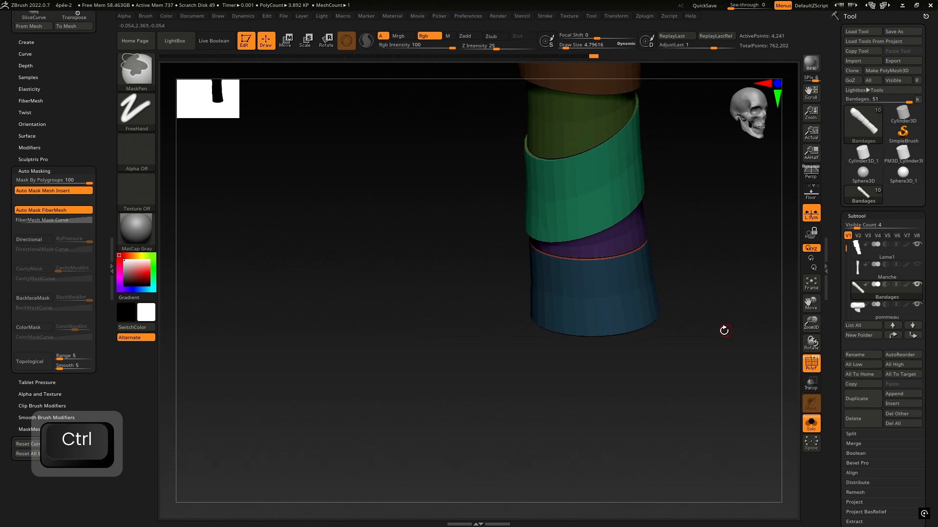
pyautogui.keyDown('alt'); pyautogui.moveTo(630, 330); pyautogui.dragTo(415, 329, button='right'); pyautogui.keyUp('alt')
pyautogui.keyDown('ctrl'); pyautogui.moveTo(454, 340); pyautogui.dragTo(544, 339, button='right'); pyautogui.keyUp('ctrl')
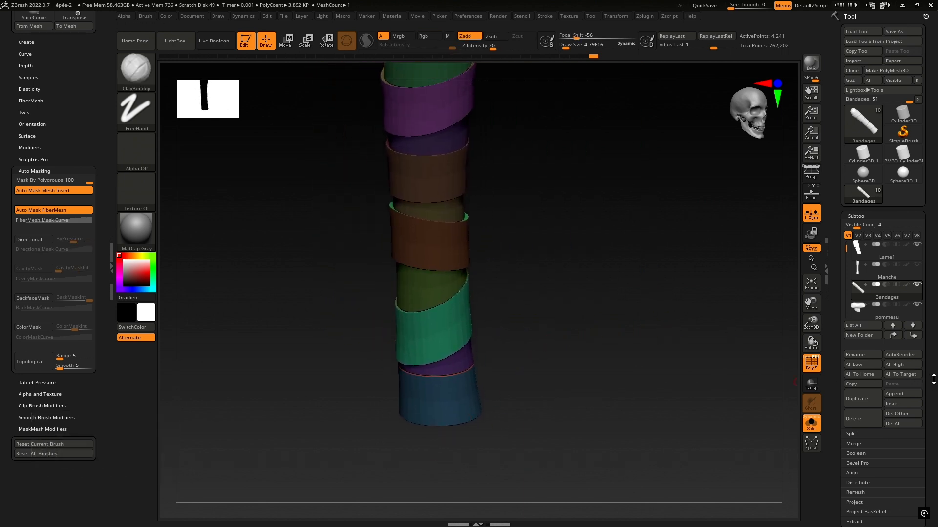
pyautogui.scroll(-10, 881, 293)
pyautogui.scroll(-5, 858, 337)
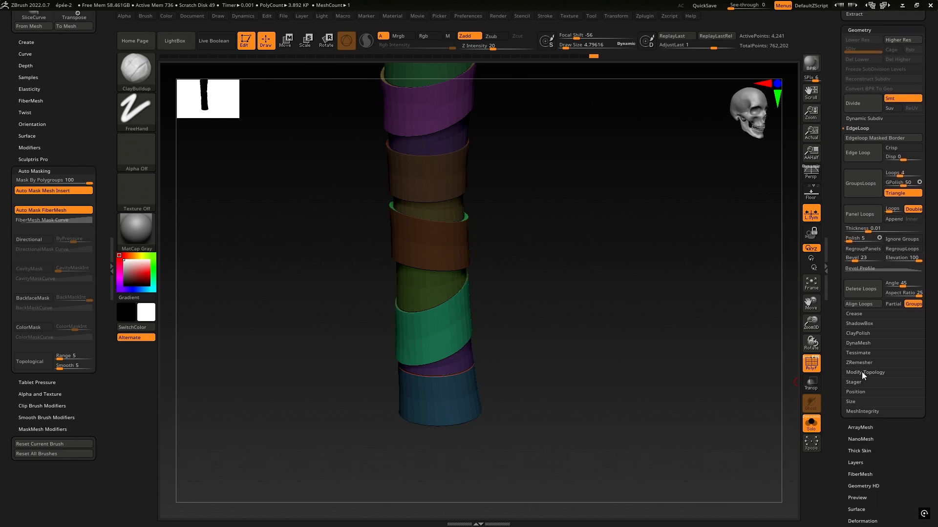
pyautogui.click(862, 373)
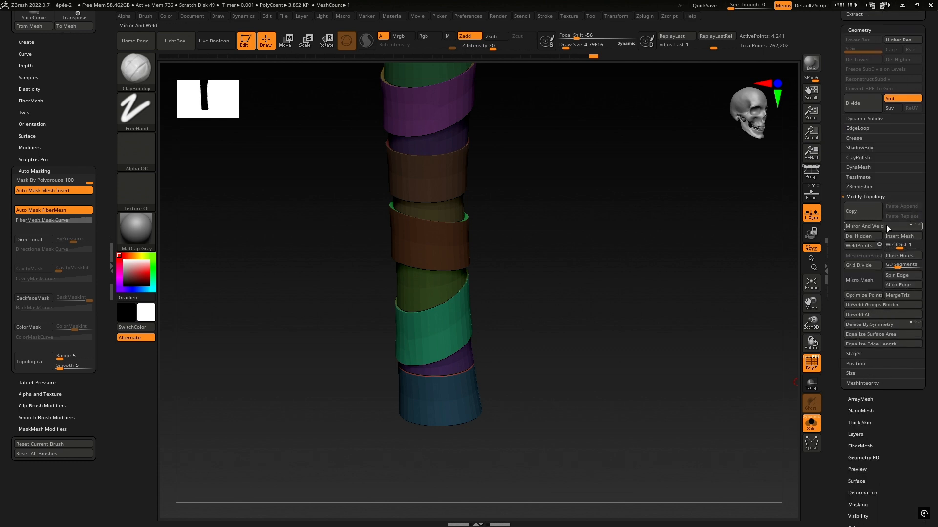
pyautogui.click(863, 238)
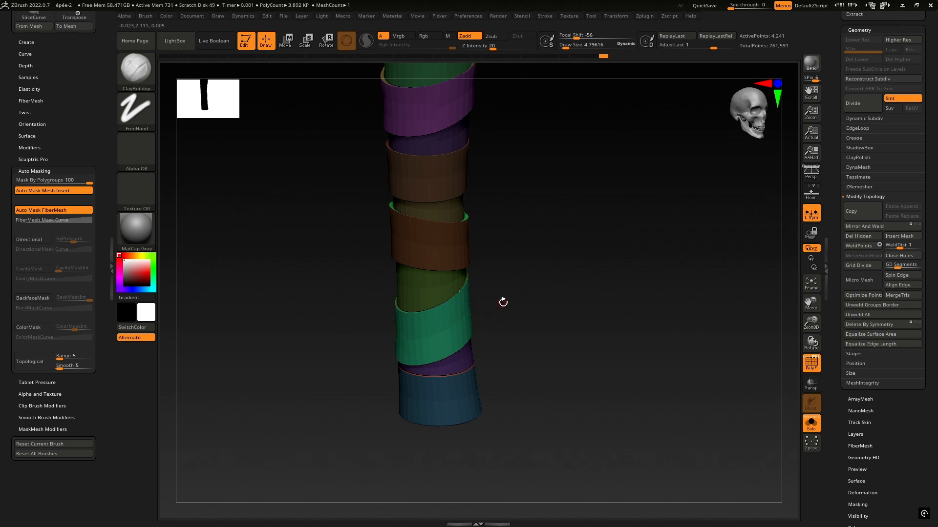
pyautogui.keyDown('shift'); pyautogui.moveTo(516, 291); pyautogui.dragTo(525, 272); pyautogui.keyUp('shift')
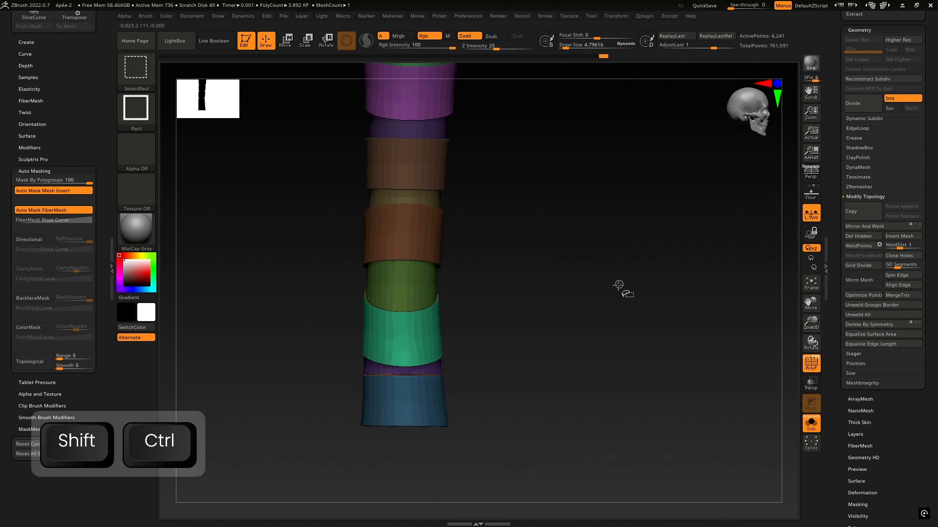
# Step: Turn off Solo mode to bring back the whole sword and check the bandages against it from several angles
pyautogui.keyDown('ctrl'); pyautogui.moveTo(549, 341); pyautogui.dragTo(542, 289, button='right'); pyautogui.keyUp('ctrl')
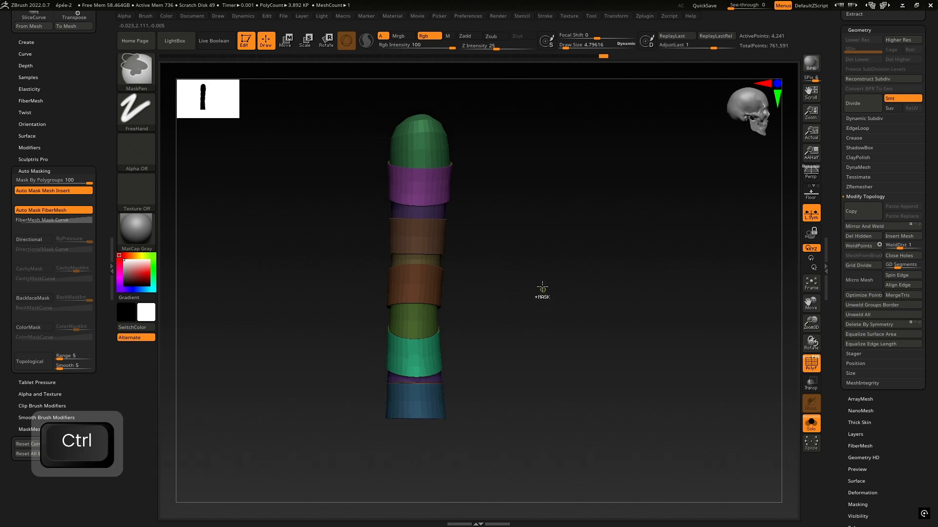
pyautogui.click(811, 424)
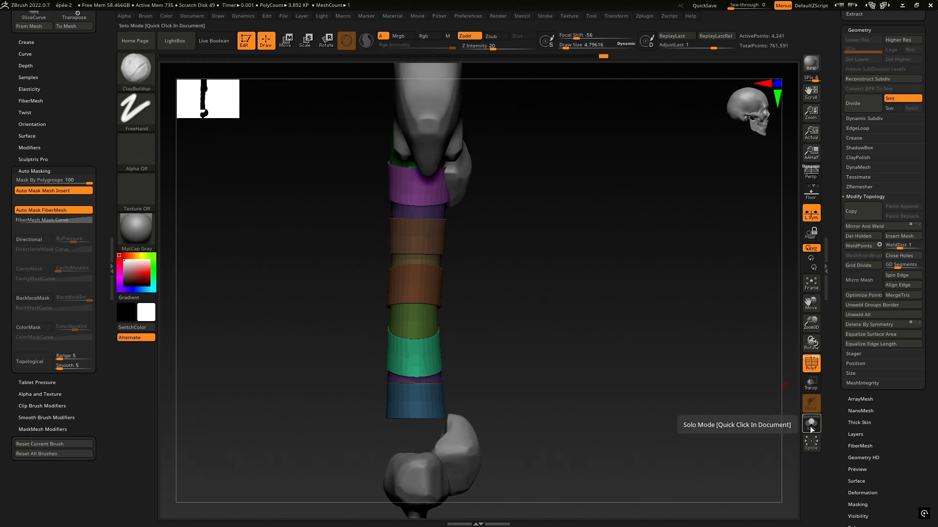
pyautogui.moveTo(519, 362)
pyautogui.mouseDown(button='right')
pyautogui.moveTo(559, 374)
pyautogui.moveTo(646, 368)
pyautogui.moveTo(567, 377)
pyautogui.moveTo(532, 354)
pyautogui.mouseUp(button='right')
pyautogui.press('ctrl')
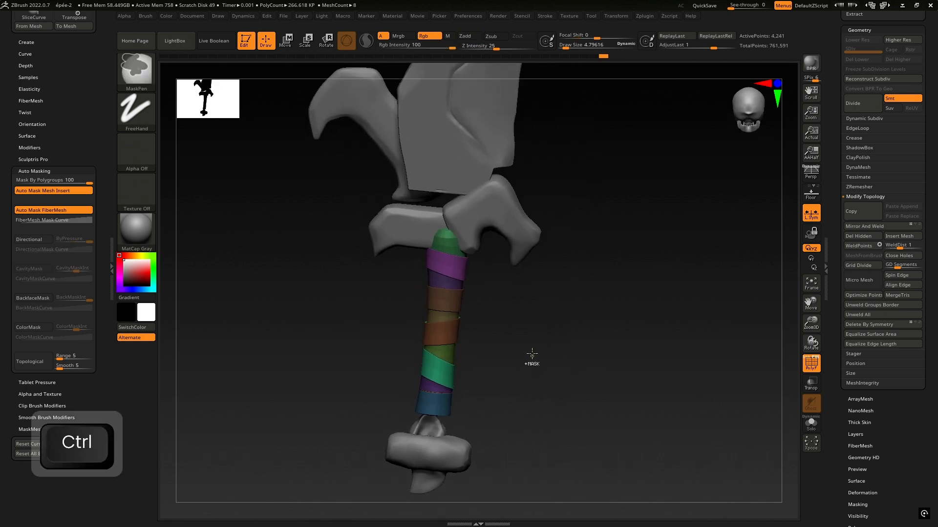
pyautogui.moveTo(518, 322)
pyautogui.mouseDown(button='right')
pyautogui.moveTo(511, 324)
pyautogui.moveTo(605, 328)
pyautogui.mouseUp(button='right')
pyautogui.press('shift')
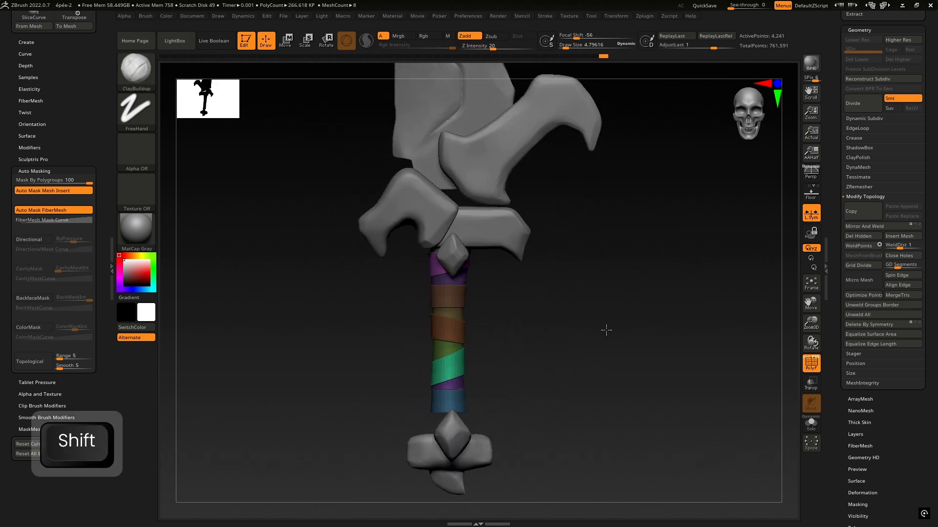
# Step: Make the hidden Manche handle subtool visible together with the bandages
pyautogui.scroll(3, 877, 120)
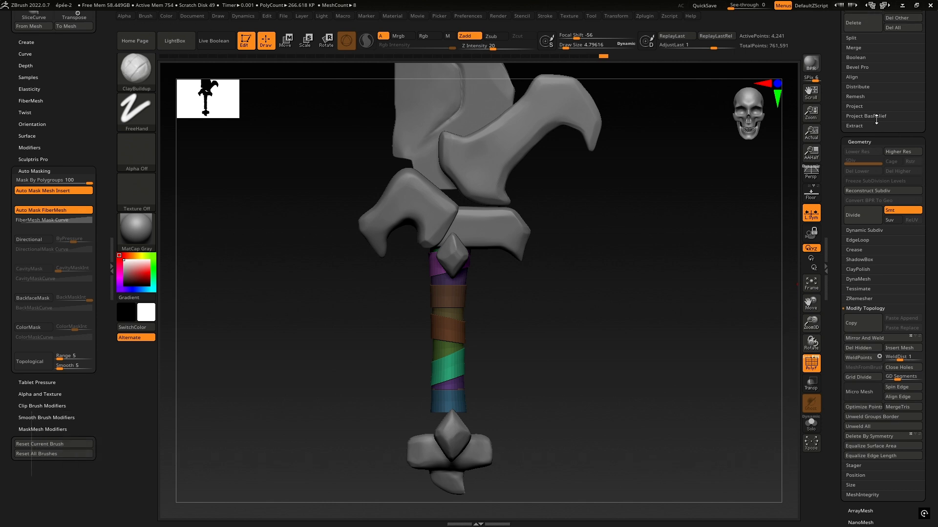
pyautogui.scroll(6, 929, 112)
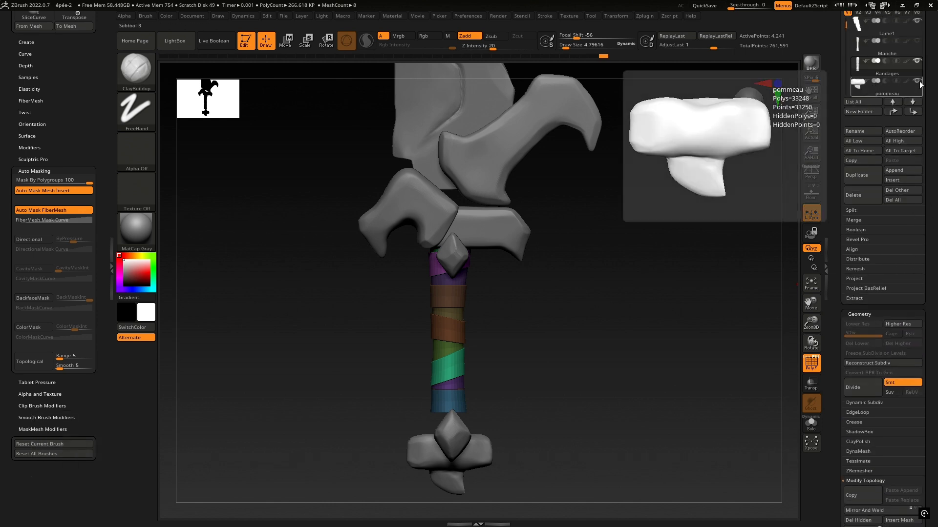
pyautogui.scroll(3, 921, 152)
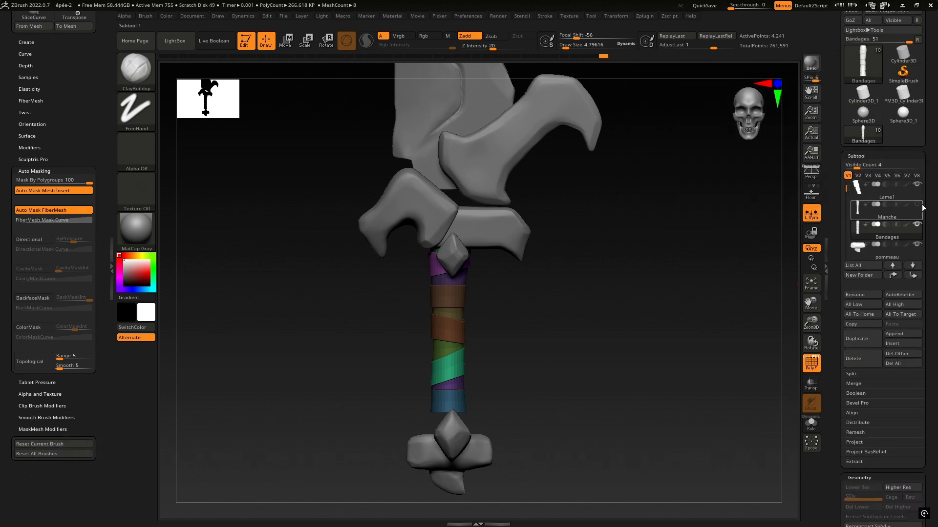
pyautogui.click(853, 196)
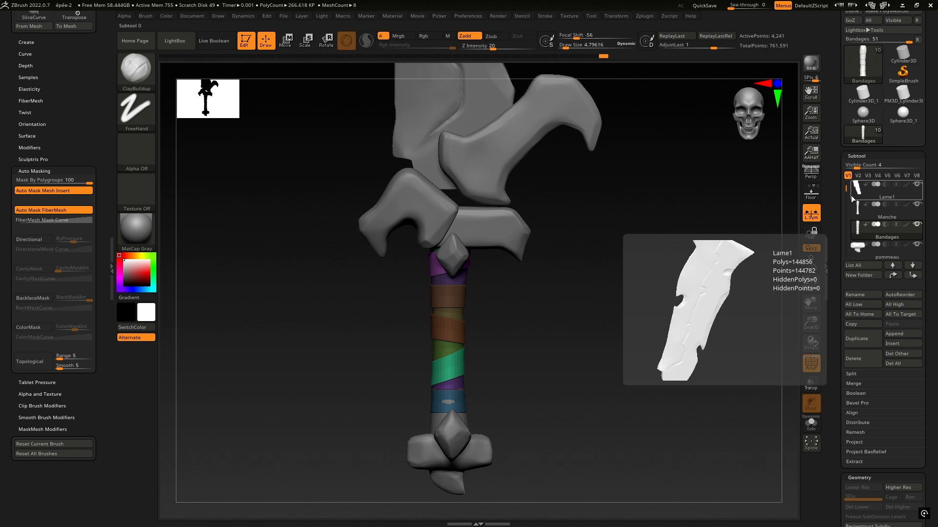
# Step: Make the Manche handle the active subtool and bring up its transform gizmo
pyautogui.keyDown('ctrl'); pyautogui.moveTo(482, 403); pyautogui.dragTo(430, 342, button='right'); pyautogui.keyUp('ctrl')
pyautogui.keyDown('alt'); pyautogui.click(432, 334); pyautogui.keyUp('alt')
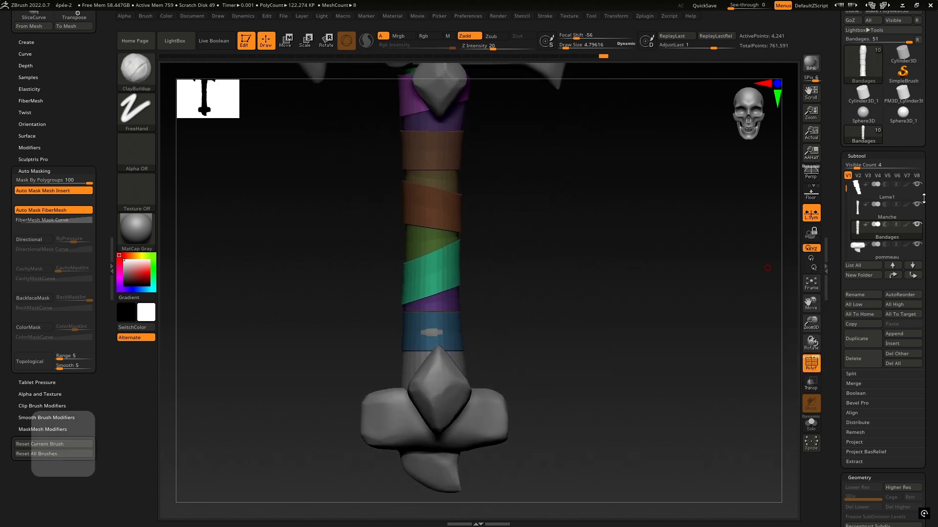
pyautogui.click(857, 210)
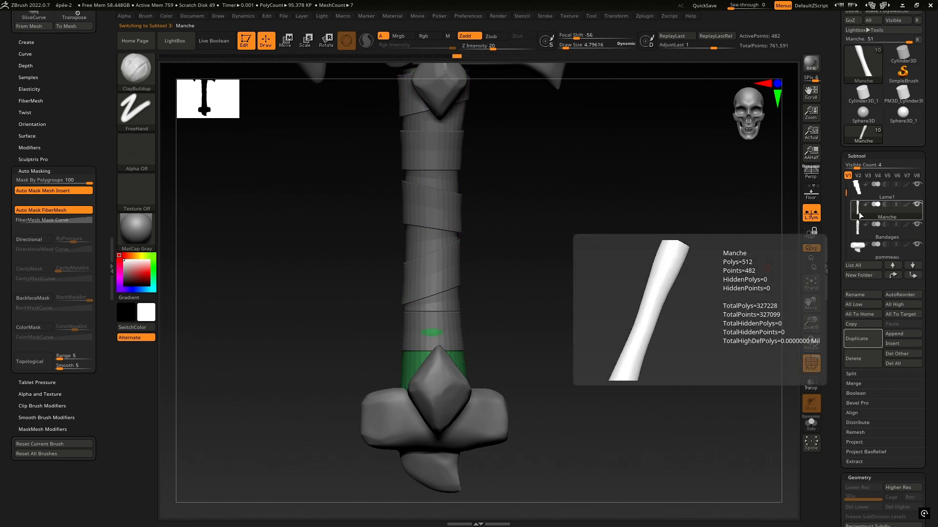
pyautogui.keyDown('ctrl'); pyautogui.moveTo(501, 273); pyautogui.dragTo(486, 258, button='right'); pyautogui.keyUp('ctrl')
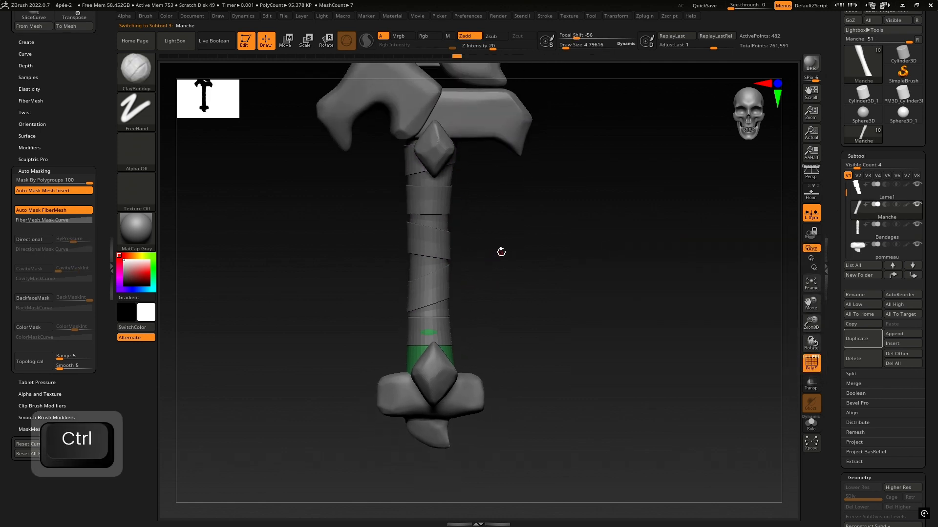
pyautogui.press('w')
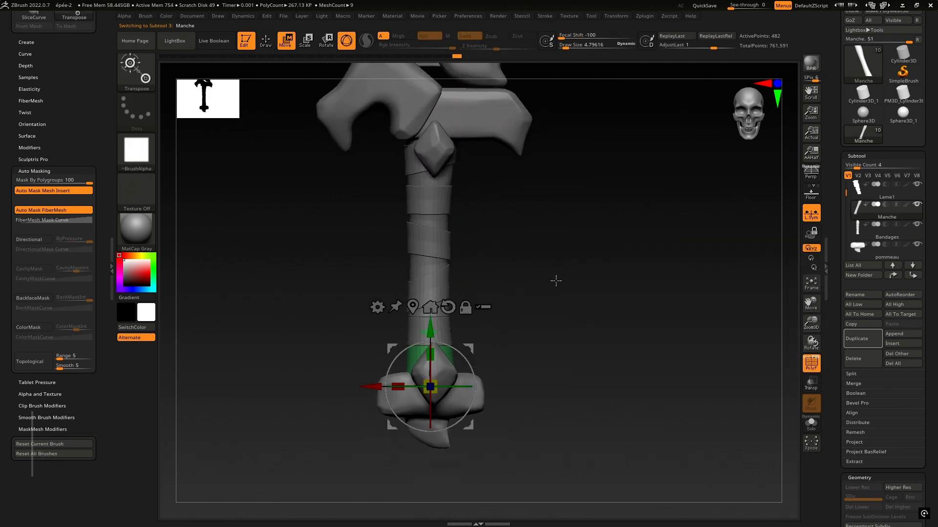
# Step: Try scaling the Manche handle uniformly around the gizmo at the pommel, checking the fit from the side
pyautogui.moveTo(508, 342); pyautogui.dragTo(434, 380)
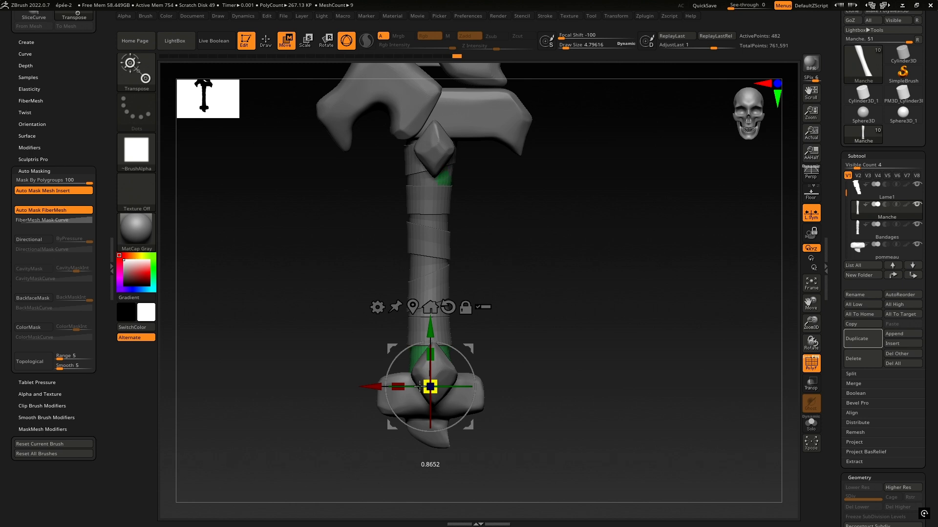
pyautogui.moveTo(425, 386); pyautogui.dragTo(426, 383)
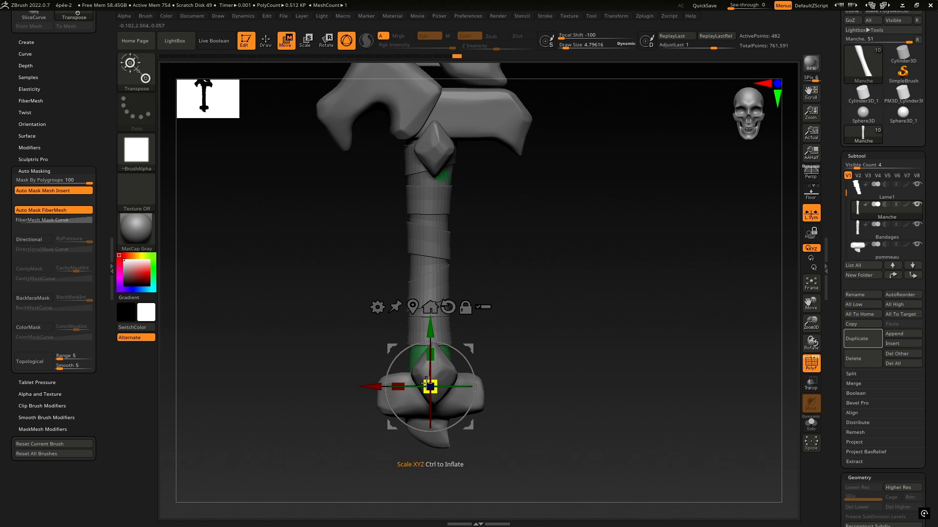
pyautogui.moveTo(604, 314); pyautogui.dragTo(523, 335)
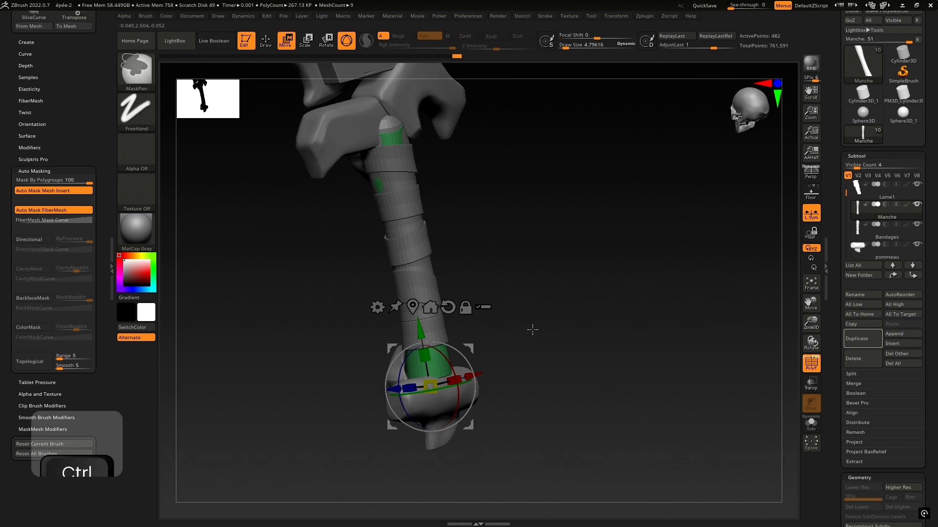
pyautogui.hotkey('ctrl', 'z')
pyautogui.moveTo(538, 297); pyautogui.dragTo(602, 278)
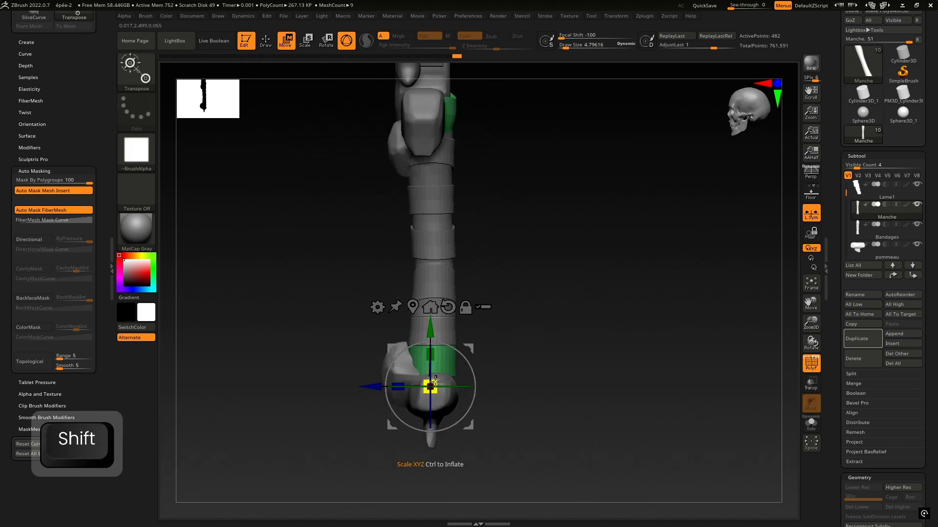
pyautogui.moveTo(435, 382); pyautogui.dragTo(430, 384)
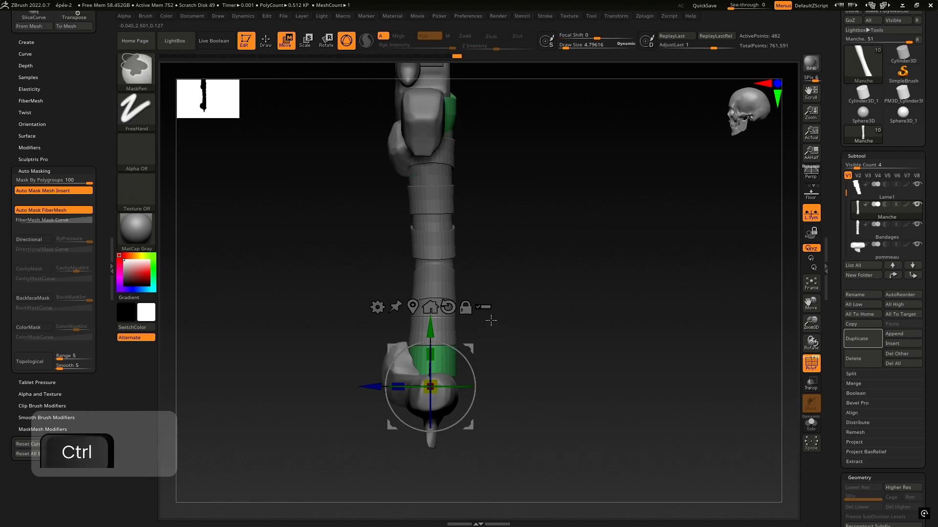
pyautogui.keyDown('shift'); pyautogui.moveTo(491, 320); pyautogui.dragTo(542, 312); pyautogui.keyUp('shift')
# Step: Centre the gizmo on the Manche handle and scale it uniformly to fit inside the bandages, checking it from several sides
pyautogui.click(413, 307)
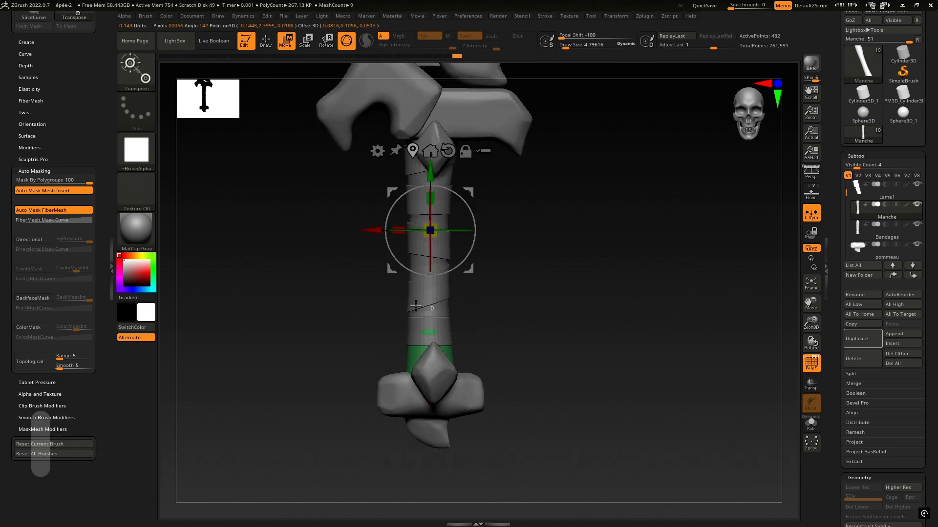
pyautogui.moveTo(554, 205); pyautogui.dragTo(425, 229)
pyautogui.moveTo(503, 218); pyautogui.dragTo(528, 203)
pyautogui.keyDown('ctrl'); pyautogui.moveTo(486, 342); pyautogui.dragTo(542, 232, button='right'); pyautogui.keyUp('ctrl')
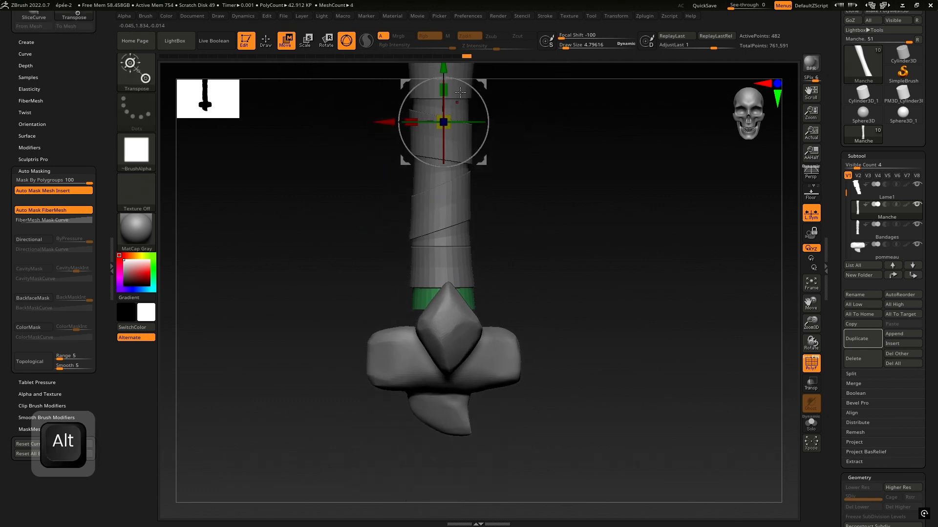
pyautogui.keyDown('alt'); pyautogui.moveTo(496, 222); pyautogui.dragTo(473, 322, button='right'); pyautogui.keyUp('alt')
pyautogui.moveTo(410, 208); pyautogui.dragTo(410, 205)
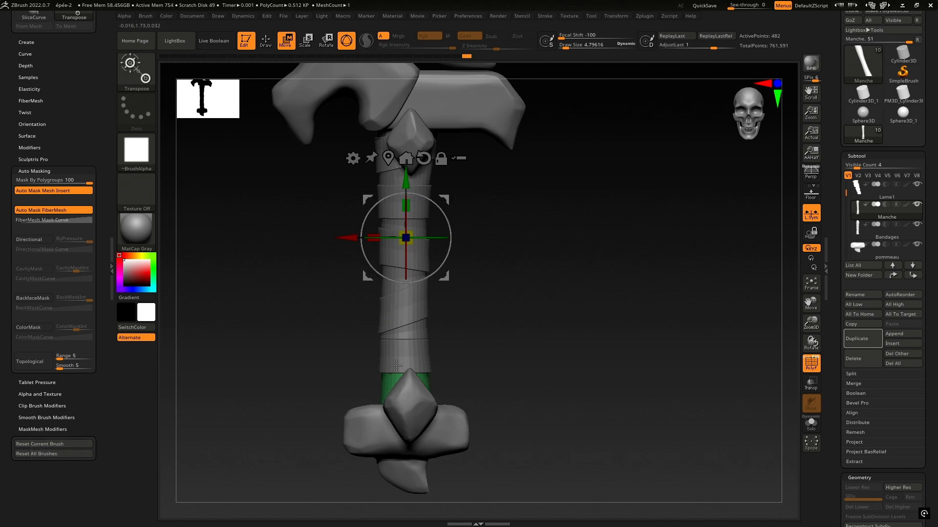
pyautogui.keyDown('ctrl'); pyautogui.moveTo(479, 365); pyautogui.dragTo(483, 249, button='right'); pyautogui.keyUp('ctrl')
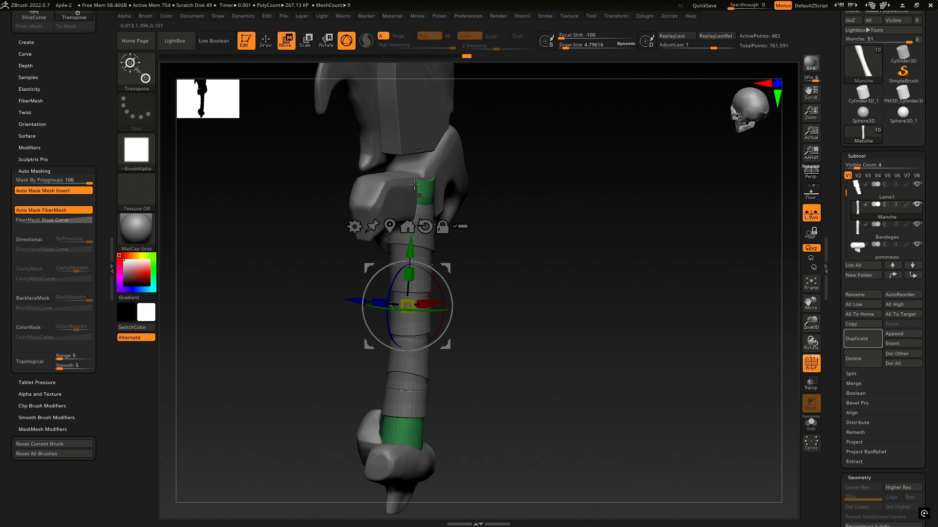
pyautogui.moveTo(385, 188); pyautogui.dragTo(432, 214, button='right')
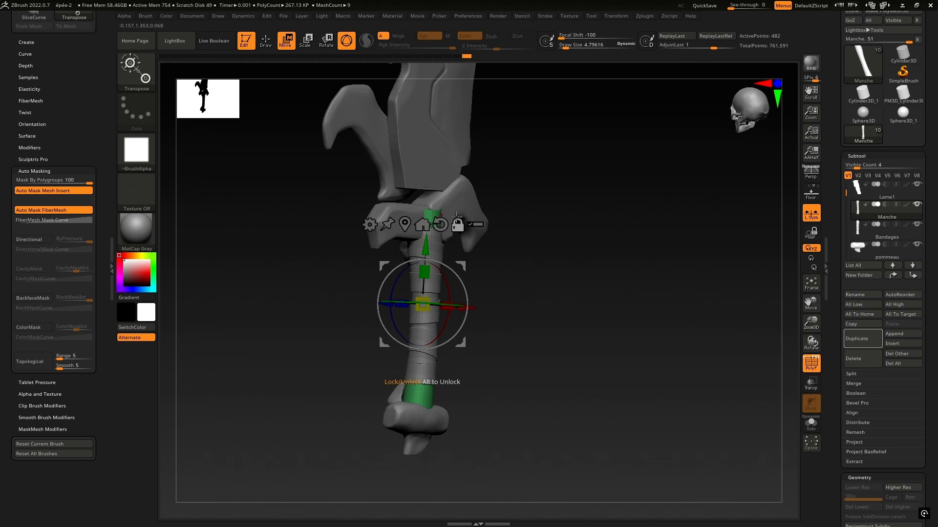
pyautogui.moveTo(430, 210); pyautogui.dragTo(485, 272, button='right')
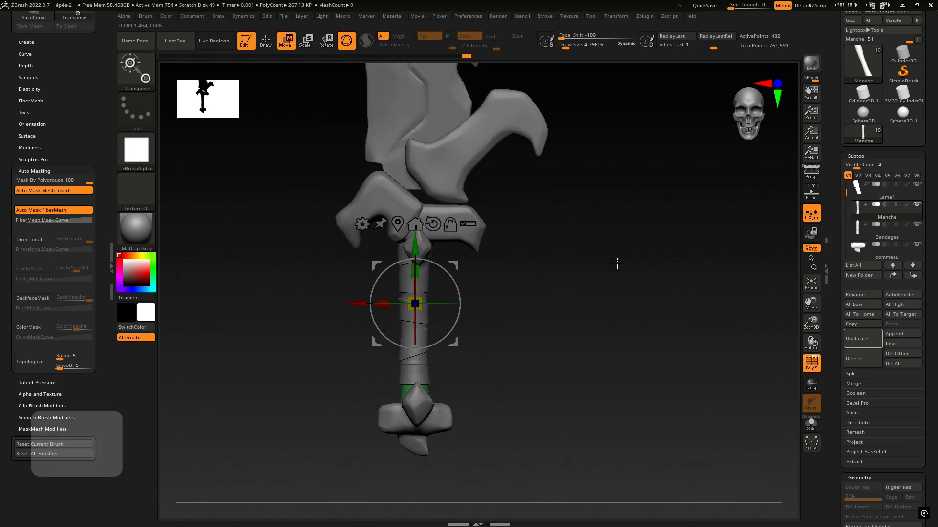
pyautogui.press('ctrl')
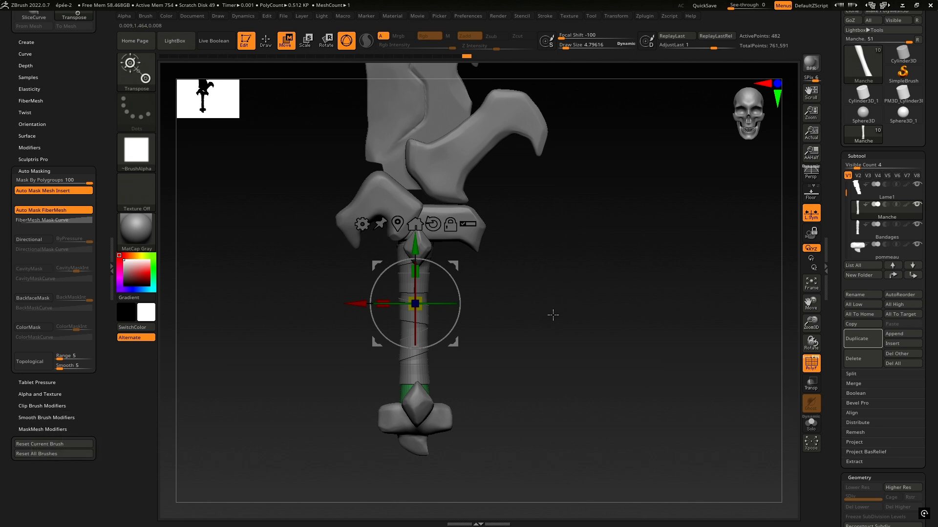
# Step: Make the Bandages subtool active again and turn off its polyframe display
pyautogui.keyDown('alt'); pyautogui.click(424, 386); pyautogui.keyUp('alt')
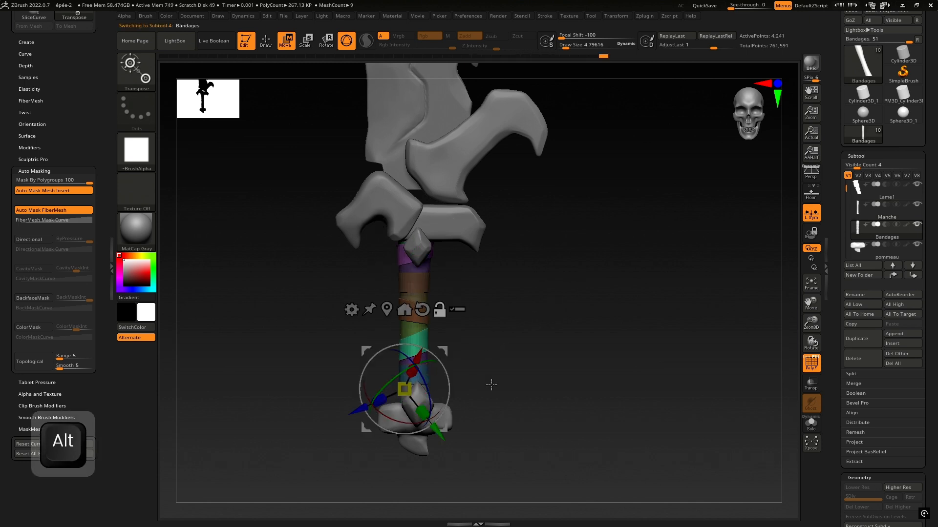
pyautogui.keyDown('ctrl'); pyautogui.moveTo(579, 293); pyautogui.dragTo(682, 304, button='right'); pyautogui.keyUp('ctrl')
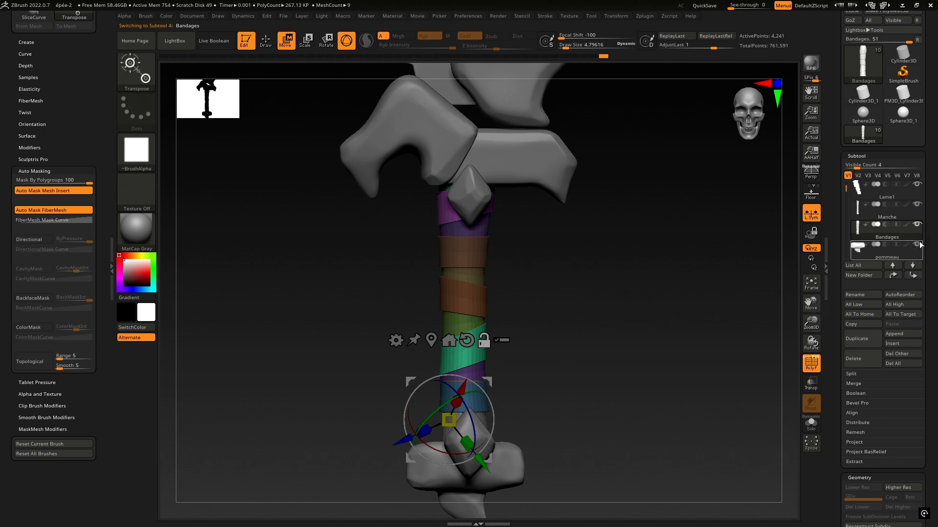
pyautogui.moveTo(918, 243)
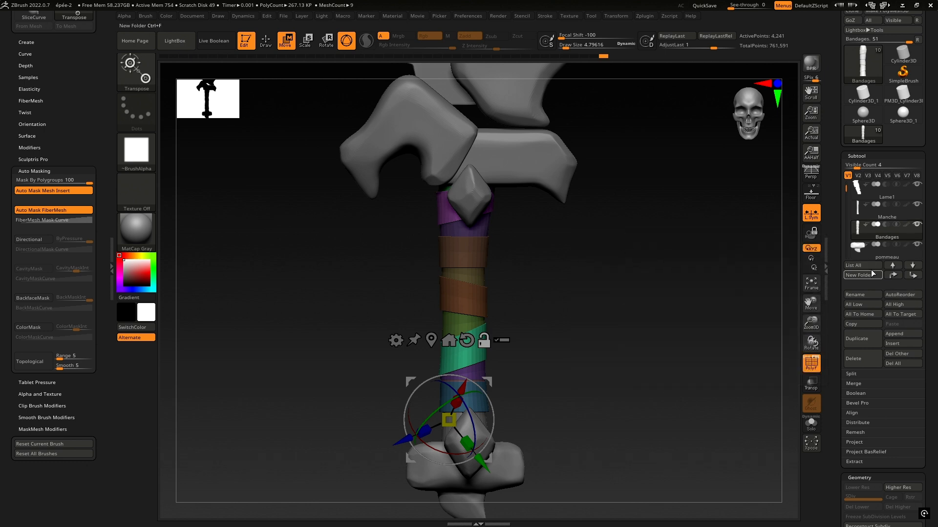
pyautogui.moveTo(566, 244); pyautogui.dragTo(564, 320)
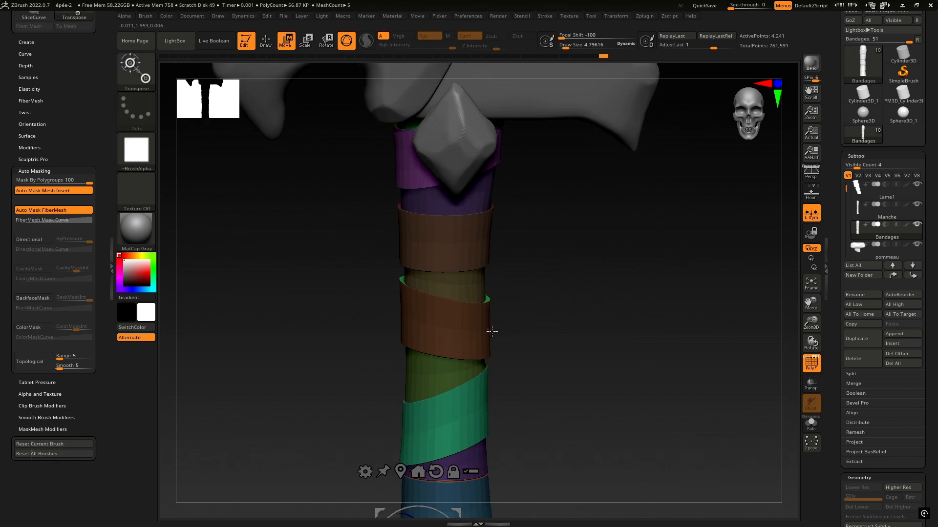
pyautogui.moveTo(612, 355); pyautogui.dragTo(572, 322)
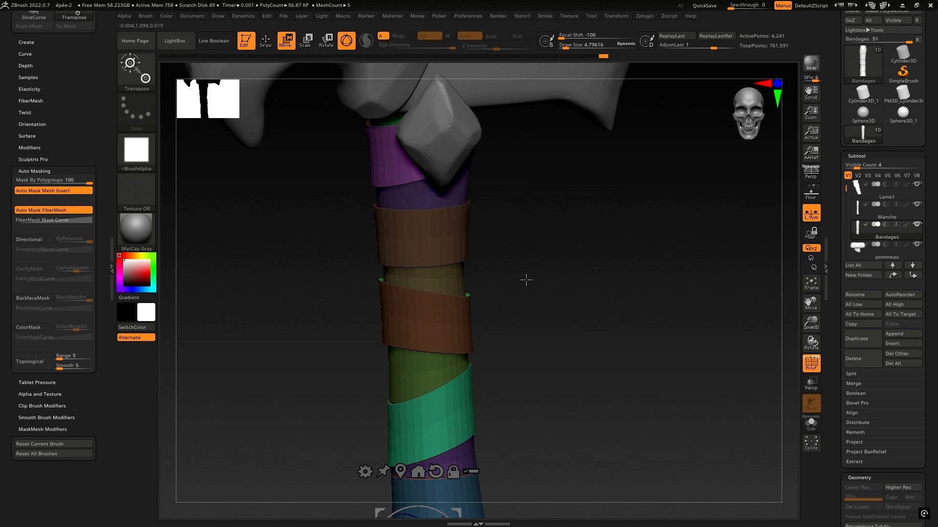
pyautogui.press('ctrl')
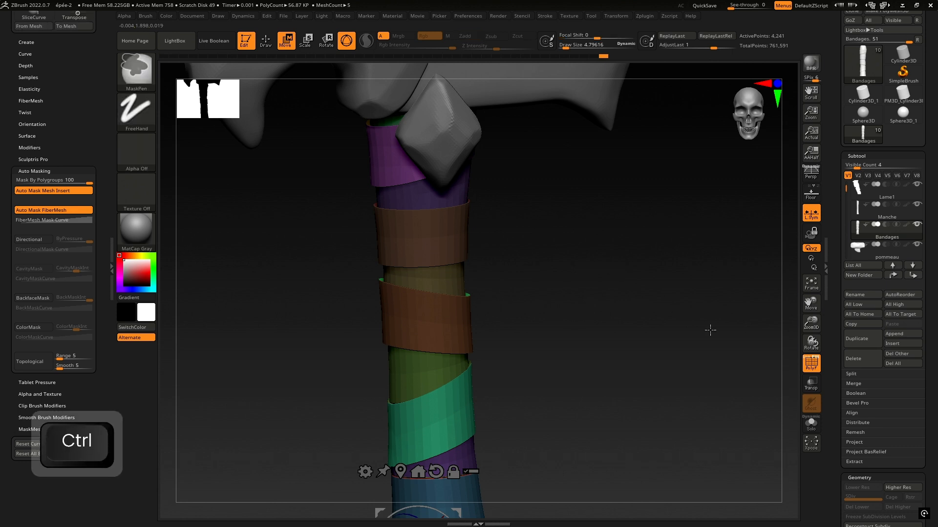
pyautogui.hotkey('shift', 'f')
# Step: Try subdividing the Bandages mesh to subdivision level 2 to smooth the bands, and undo it
pyautogui.press('d')
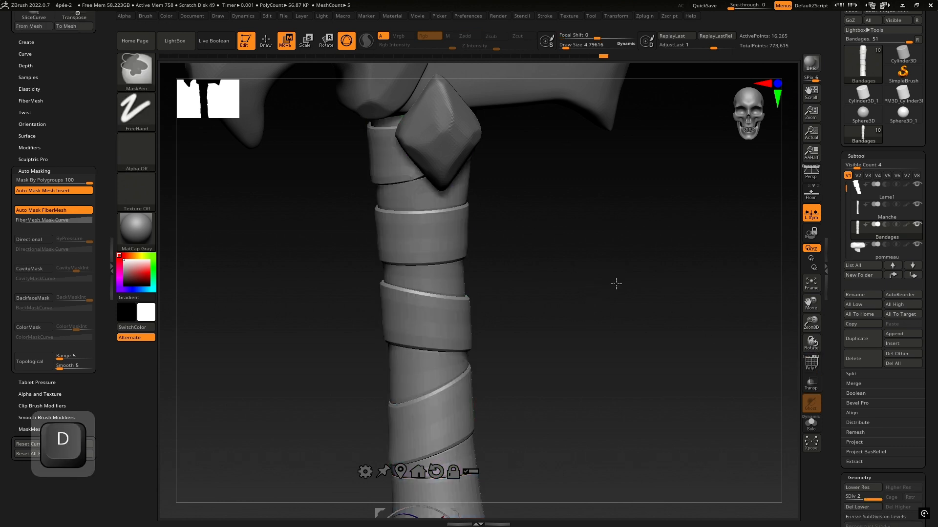
pyautogui.press('d')
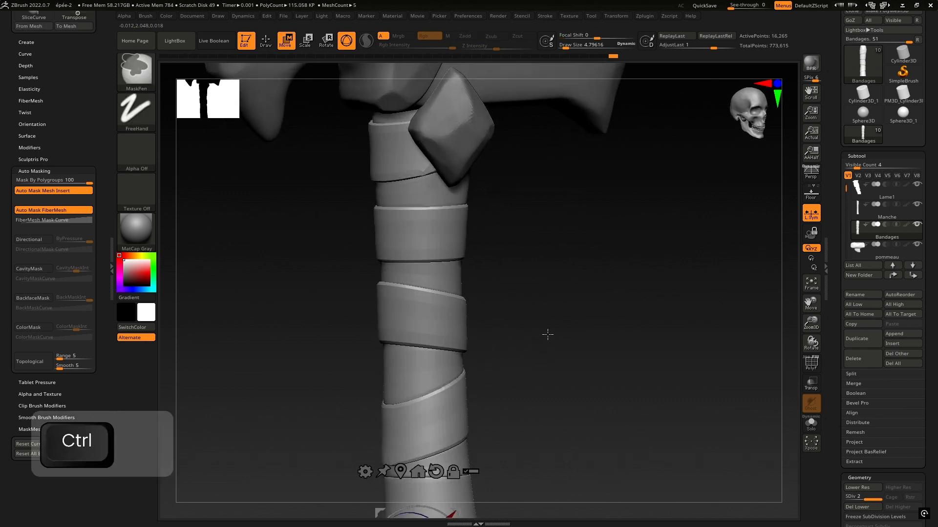
pyautogui.hotkey('ctrl', 'z')
pyautogui.hotkey('ctrl', 'z')
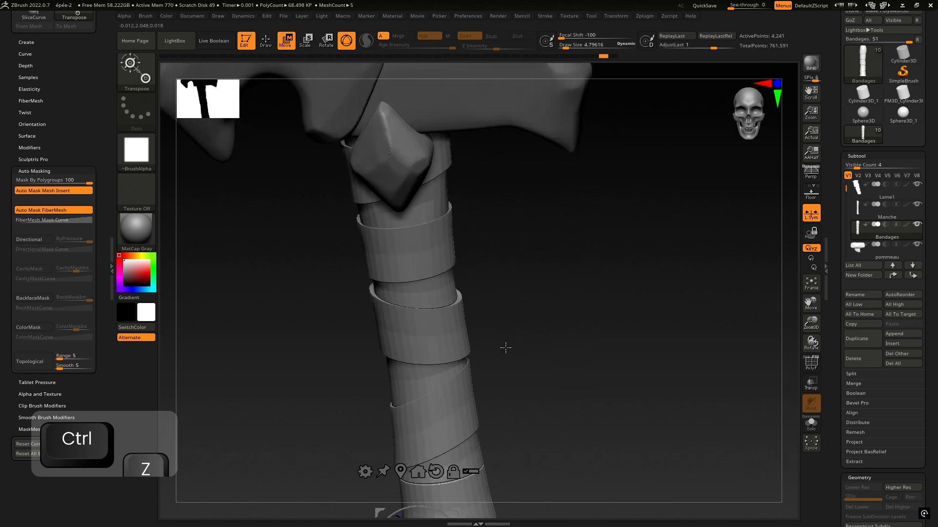
pyautogui.hotkey('ctrl', 'z')
pyautogui.hotkey('ctrl', 'z')
pyautogui.hotkey('ctrl', 'z')
pyautogui.hotkey('ctrl', 'z')
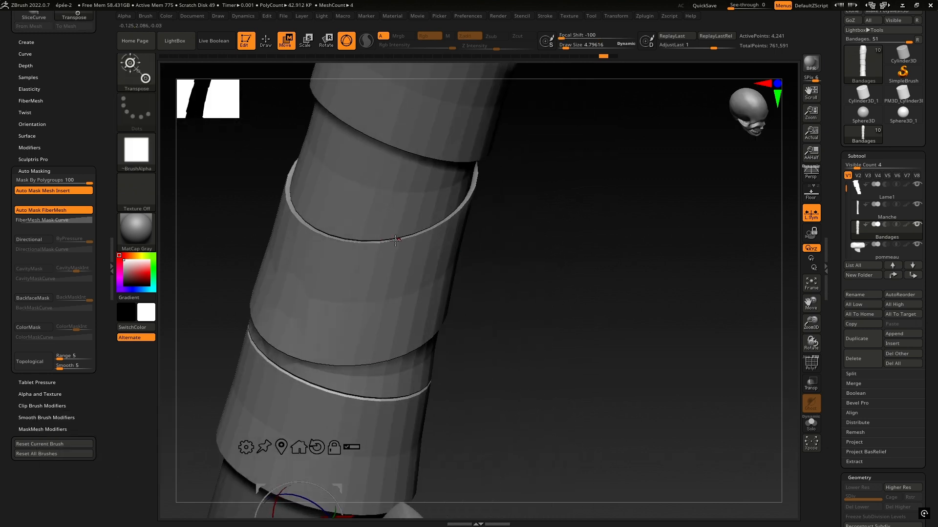
# Step: Check the overlaps of the bandage bands, fold away Modify Topology, and open the Crease settings for the Bandages mesh
pyautogui.moveTo(420, 237); pyautogui.dragTo(457, 200, button='right')
pyautogui.keyDown('alt'); pyautogui.moveTo(508, 220); pyautogui.dragTo(552, 300, button='right'); pyautogui.keyUp('alt')
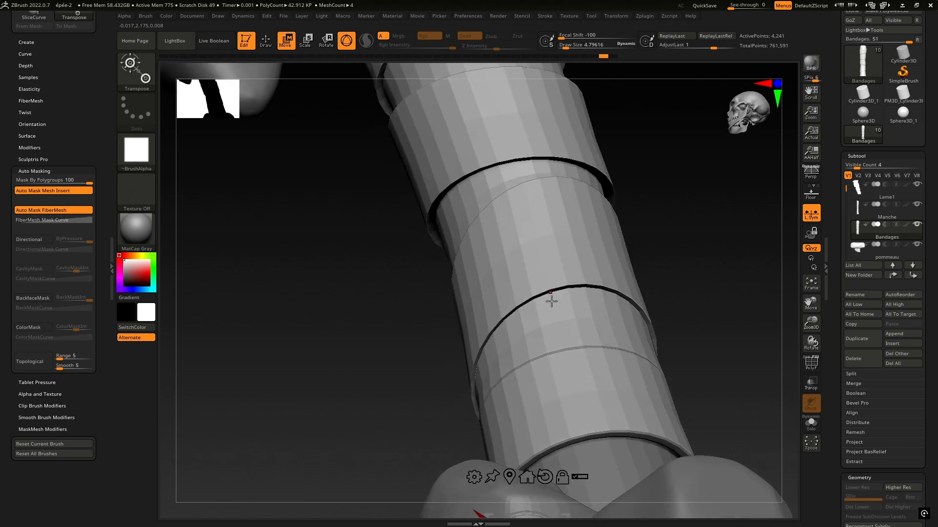
pyautogui.moveTo(562, 258); pyautogui.dragTo(596, 298, button='right')
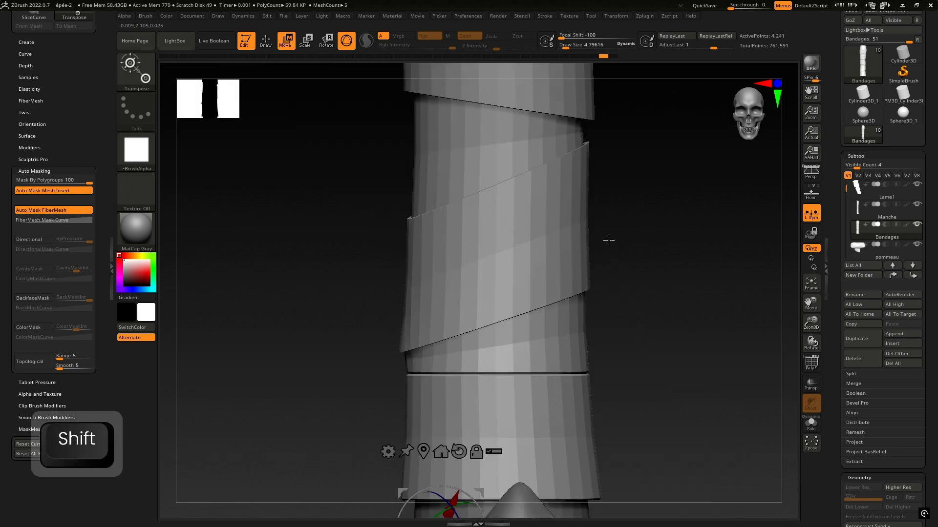
pyautogui.keyDown('alt'); pyautogui.moveTo(614, 205); pyautogui.dragTo(544, 338, button='right'); pyautogui.keyUp('alt')
pyautogui.keyDown('ctrl'); pyautogui.moveTo(579, 293); pyautogui.dragTo(520, 288, button='right'); pyautogui.keyUp('ctrl')
pyautogui.moveTo(443, 226)
pyautogui.mouseDown(button='right')
pyautogui.moveTo(464, 256)
pyautogui.moveTo(527, 233)
pyautogui.moveTo(472, 230)
pyautogui.moveTo(452, 241)
pyautogui.mouseUp(button='right')
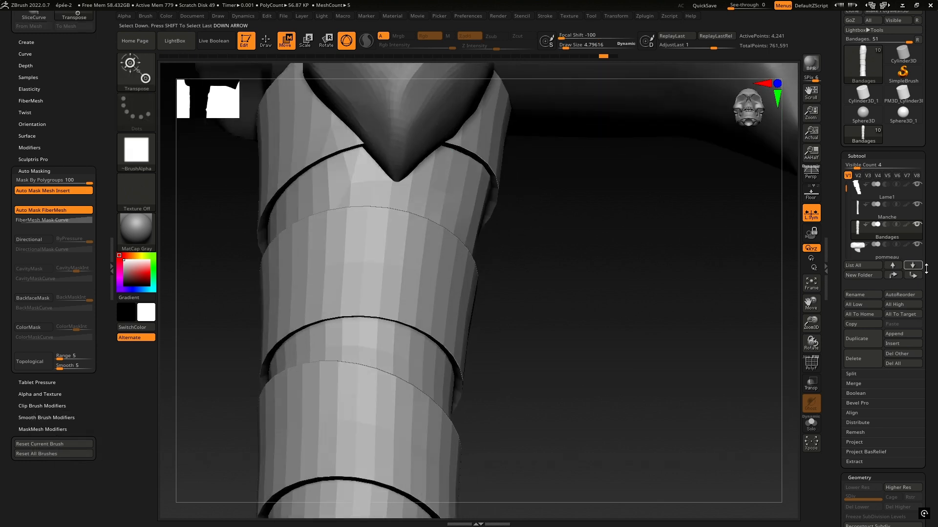
pyautogui.scroll(-10, 891, 282)
pyautogui.moveTo(862, 174); pyautogui.dragTo(862, 168)
pyautogui.moveTo(933, 304); pyautogui.dragTo(930, 277)
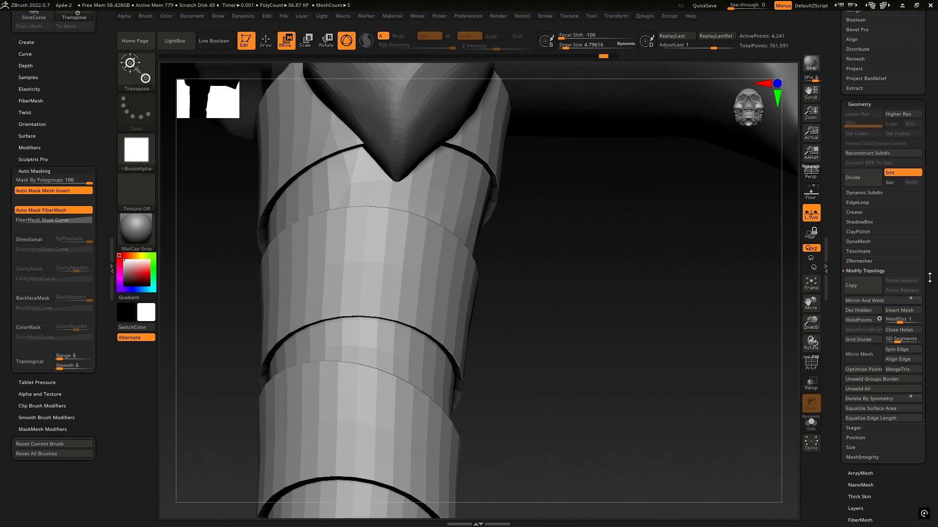
pyautogui.click(857, 271)
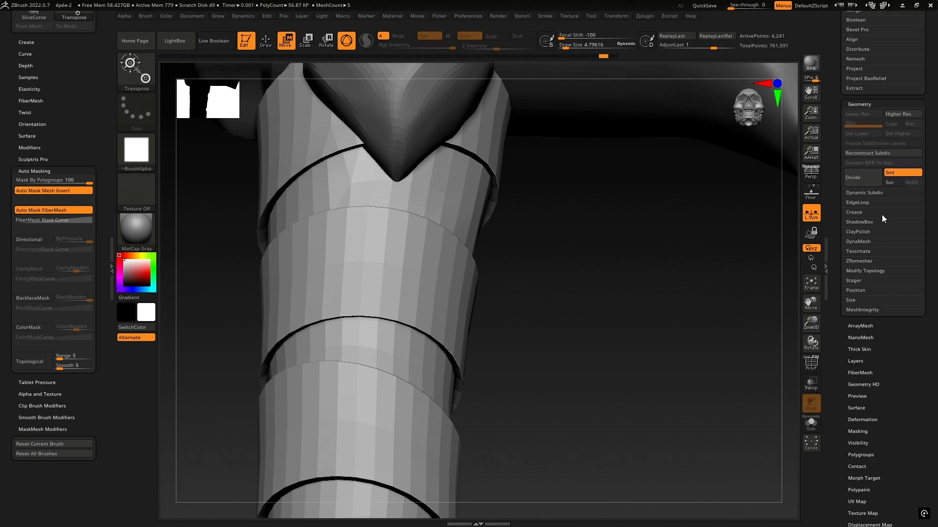
pyautogui.click(851, 211)
# Step: Set the crease level to 3 and crease the border edges of the Bandages mesh
pyautogui.moveTo(770, 222); pyautogui.dragTo(659, 265)
pyautogui.moveTo(659, 265); pyautogui.dragTo(642, 238, button='right')
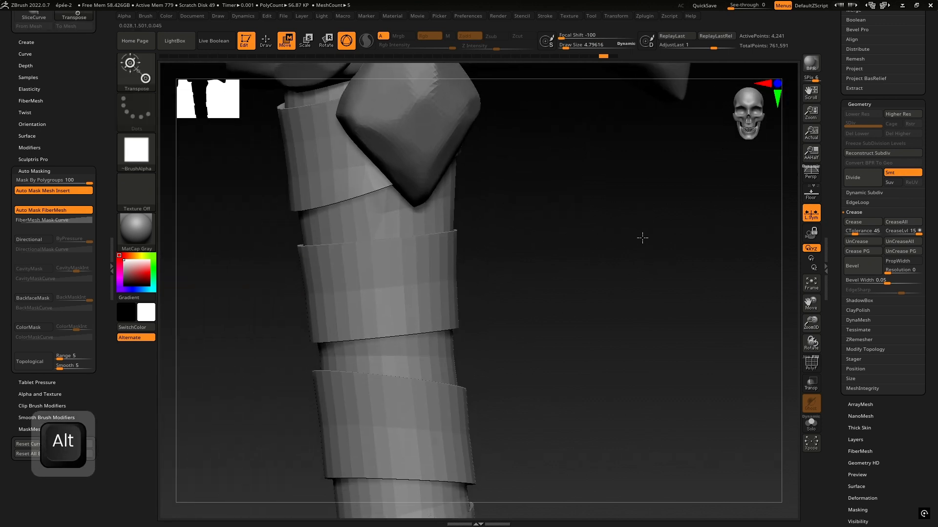
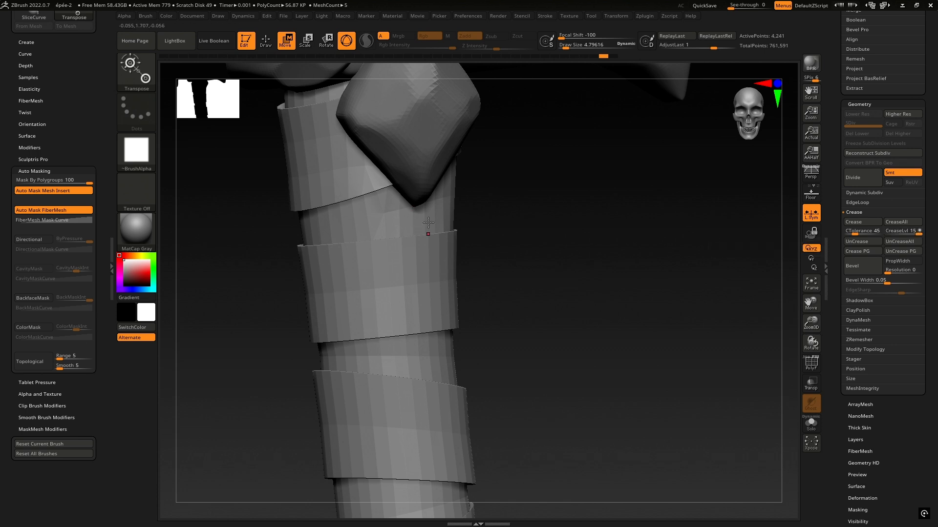
pyautogui.moveTo(443, 250); pyautogui.dragTo(455, 244, button='right')
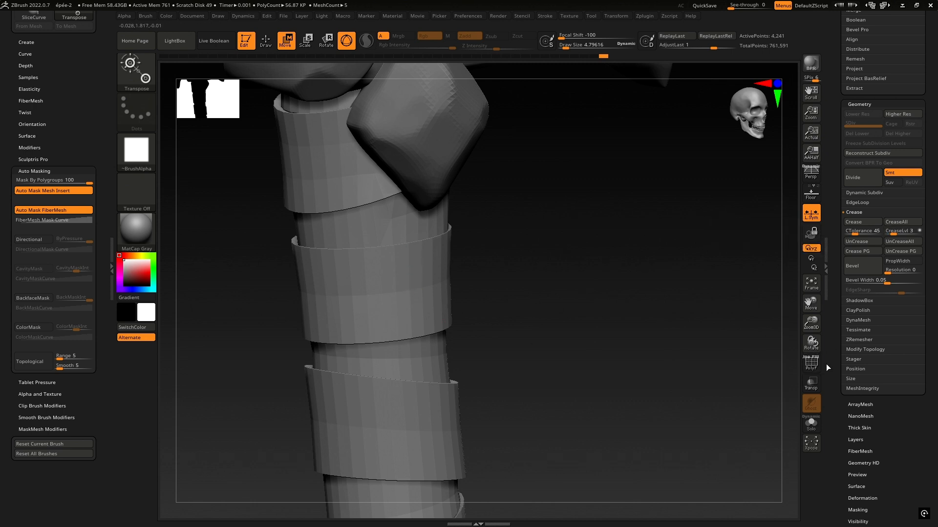
pyautogui.click(811, 364)
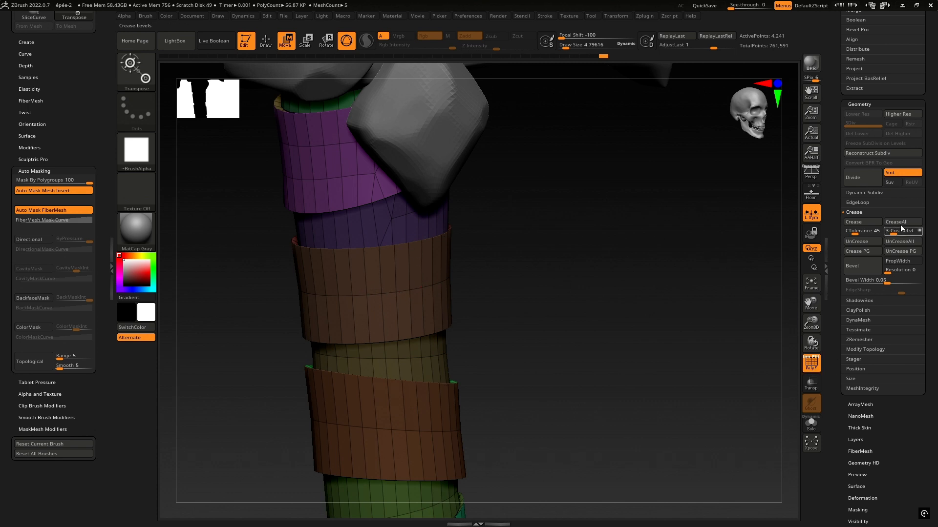
pyautogui.hotkey('shift', 'f')
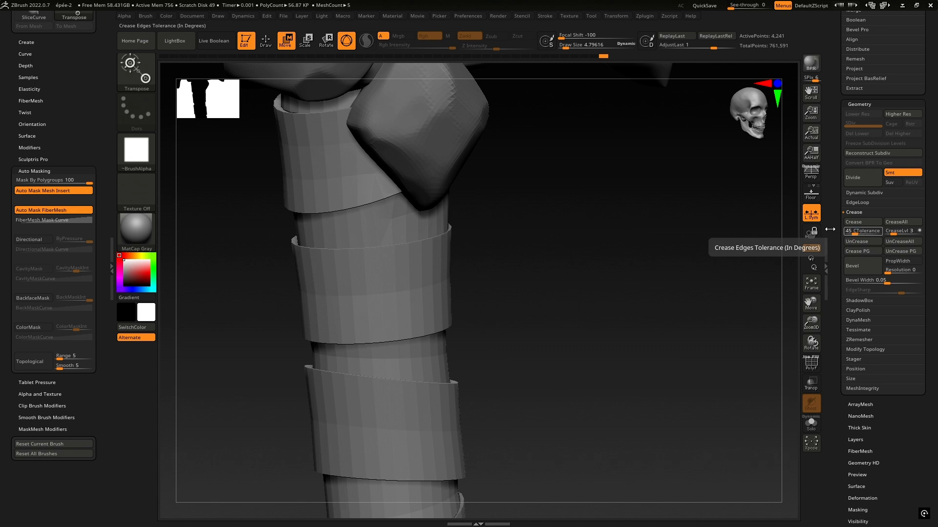
pyautogui.moveTo(262, 237); pyautogui.dragTo(242, 244)
pyautogui.moveTo(523, 232); pyautogui.dragTo(579, 198)
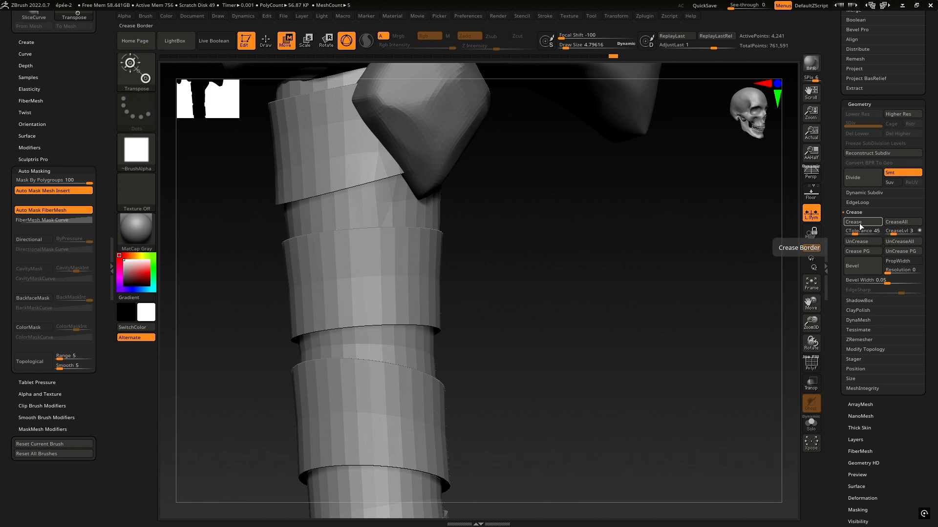
# Step: Show the polyframe, check the edges of the bandage bands along the handle, and hide it again
pyautogui.click(812, 365)
pyautogui.moveTo(508, 295); pyautogui.dragTo(442, 326)
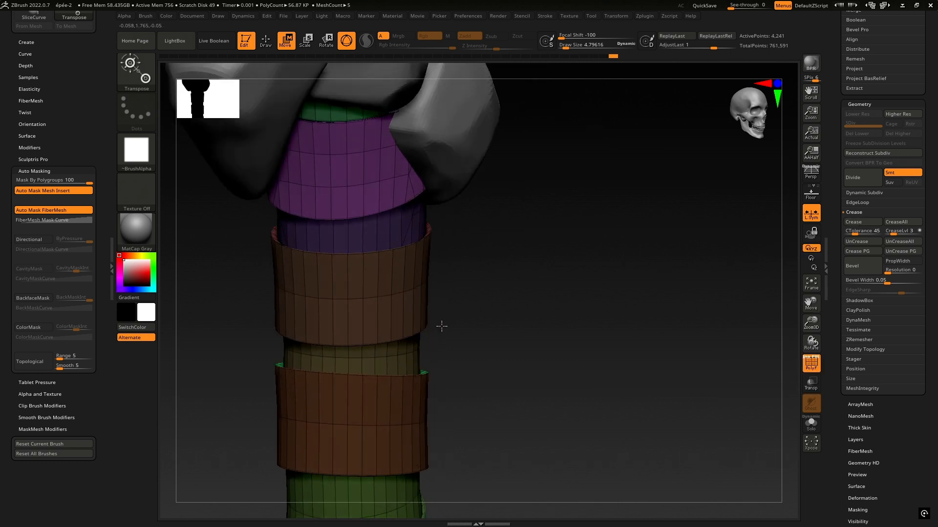
pyautogui.keyDown('ctrl'); pyautogui.moveTo(350, 259); pyautogui.dragTo(427, 141, button='right'); pyautogui.keyUp('ctrl')
pyautogui.keyDown('alt'); pyautogui.moveTo(535, 304); pyautogui.dragTo(409, 160, button='right'); pyautogui.keyUp('alt')
pyautogui.keyDown('ctrl'); pyautogui.moveTo(651, 358); pyautogui.dragTo(590, 233, button='right'); pyautogui.keyUp('ctrl')
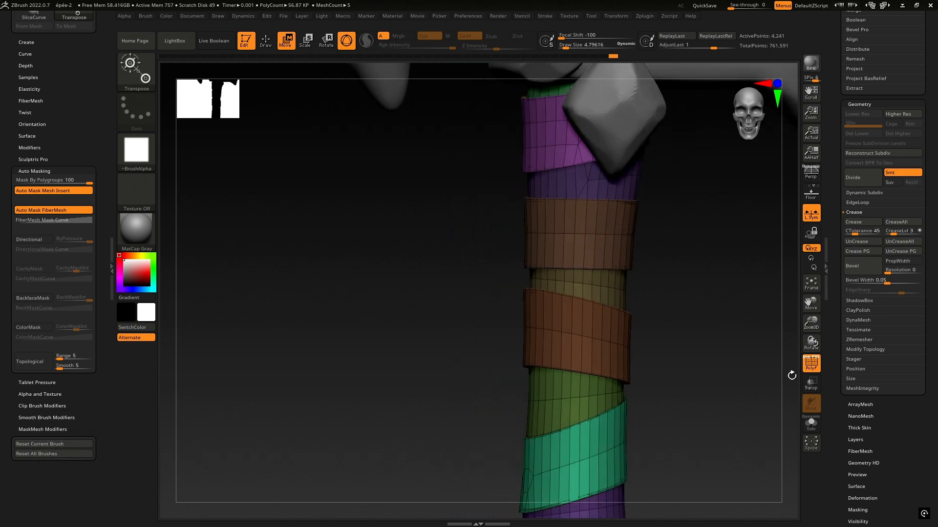
pyautogui.click(811, 363)
pyautogui.keyDown('alt'); pyautogui.moveTo(666, 293); pyautogui.dragTo(572, 299, button='right'); pyautogui.keyUp('alt')
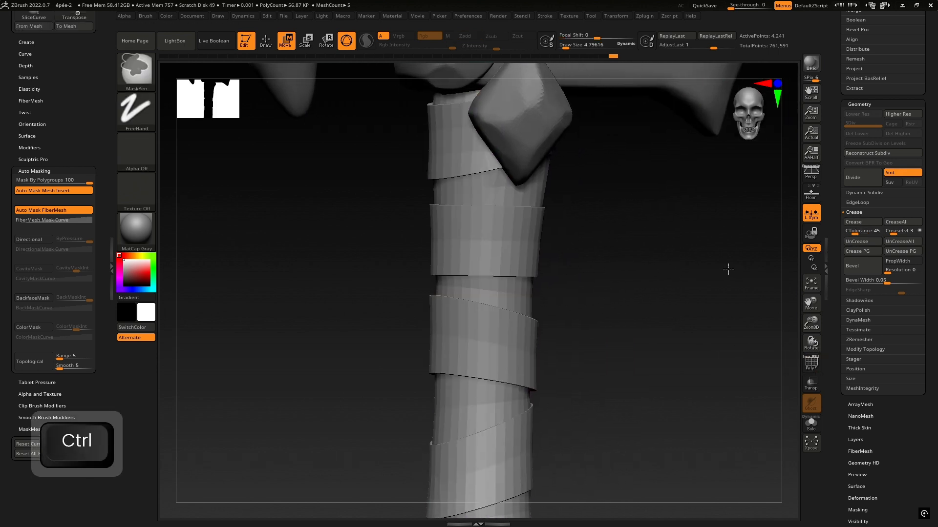
# Step: Try subdividing the Bandages mesh to subdivision level 4 with crease level 3, and undo the subdivisions
pyautogui.hotkey('ctrl', 'd')
pyautogui.hotkey('ctrl', 'd')
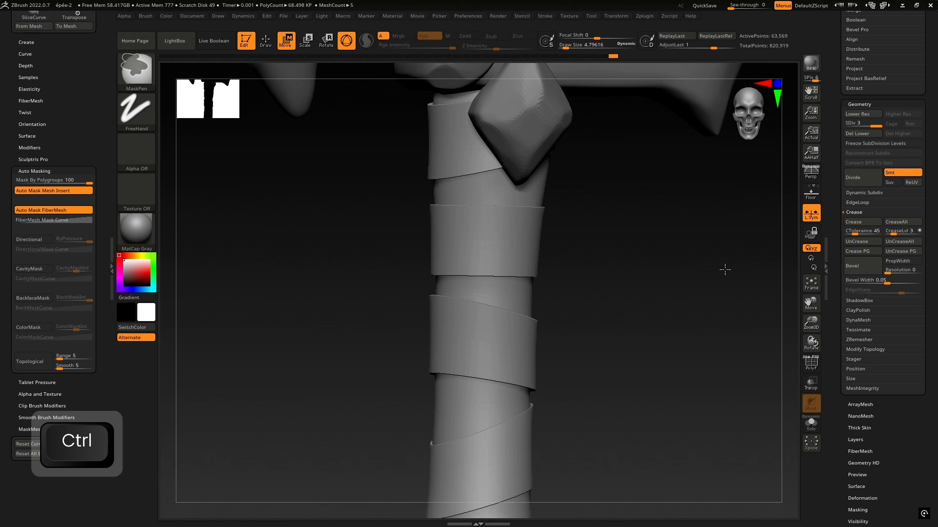
pyautogui.hotkey('ctrl', 'd')
pyautogui.moveTo(622, 285)
pyautogui.mouseDown(button='right')
pyautogui.moveTo(619, 306)
pyautogui.moveTo(605, 284)
pyautogui.mouseUp(button='right')
pyautogui.keyDown('alt'); pyautogui.moveTo(543, 446); pyautogui.dragTo(536, 323, button='right'); pyautogui.keyUp('alt')
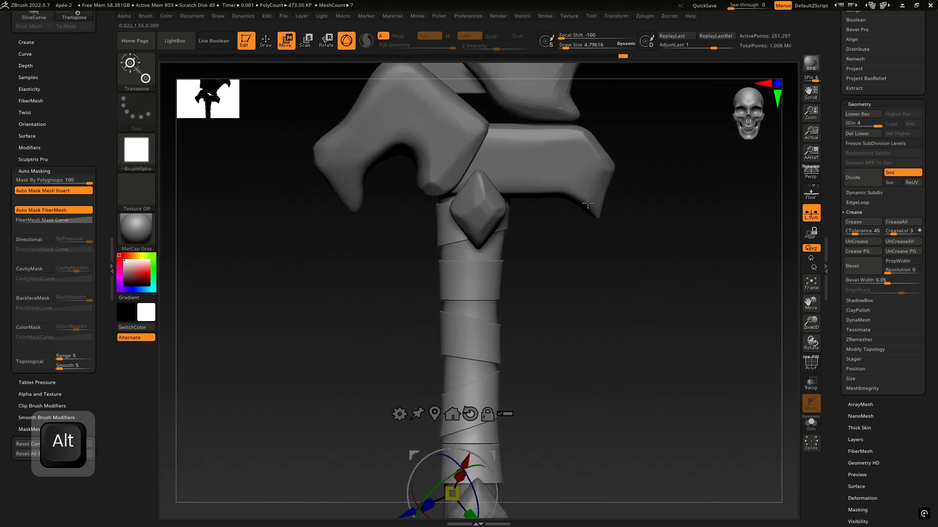
pyautogui.keyDown('alt'); pyautogui.moveTo(514, 401); pyautogui.dragTo(496, 351, button='right'); pyautogui.keyUp('alt')
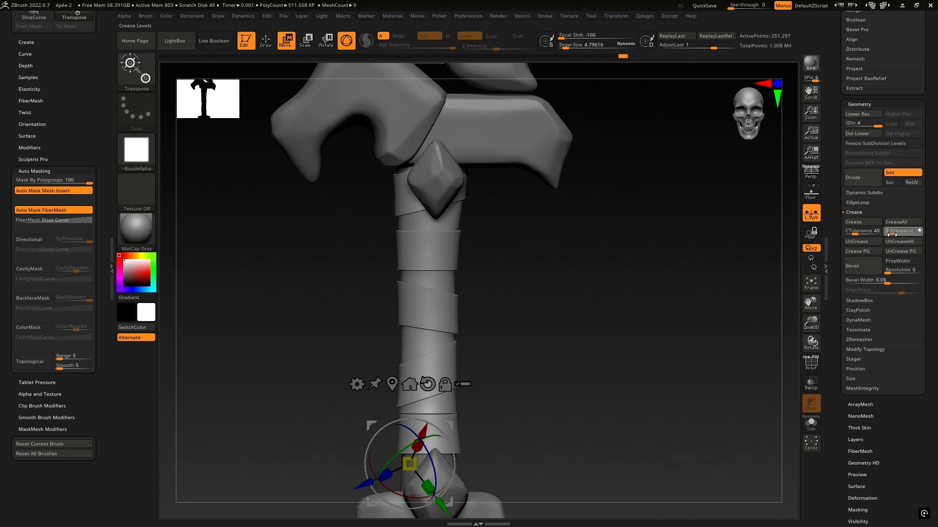
pyautogui.moveTo(892, 234); pyautogui.dragTo(897, 235)
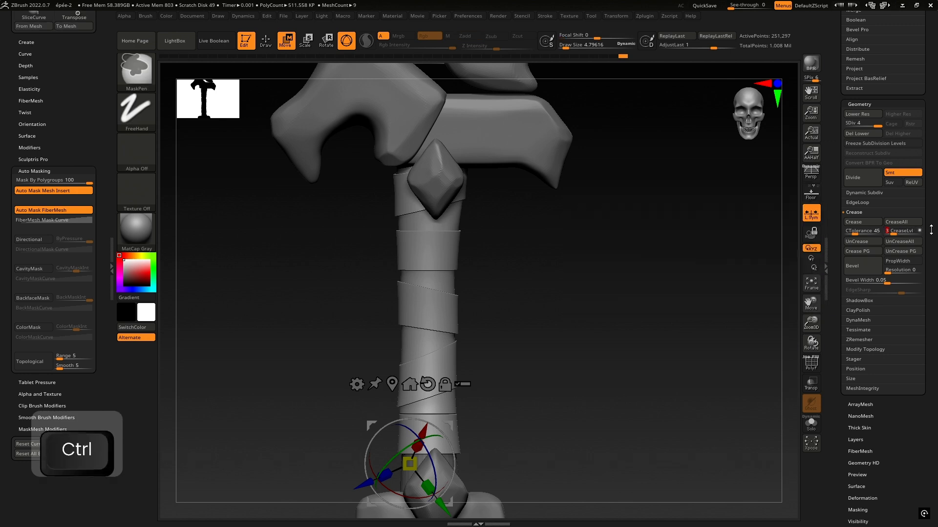
pyautogui.hotkey('ctrl', 'z')
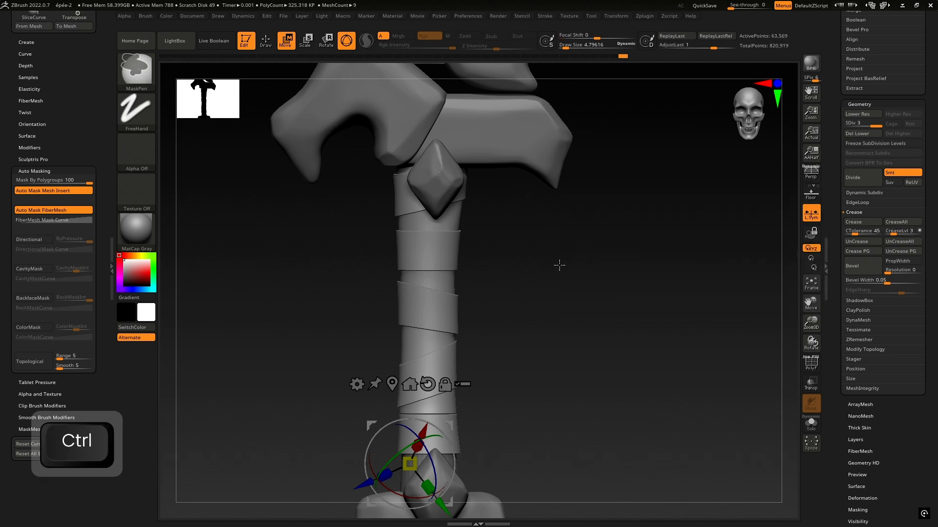
pyautogui.hotkey('ctrl', 'z')
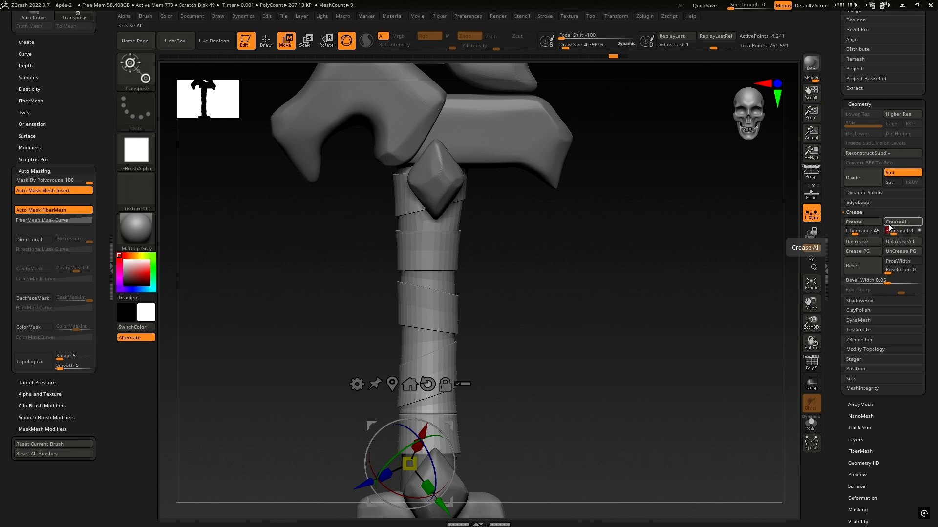
# Step: Set the crease level to 2 and crease the Bandages mesh again
pyautogui.write('2')
pyautogui.press('Return')
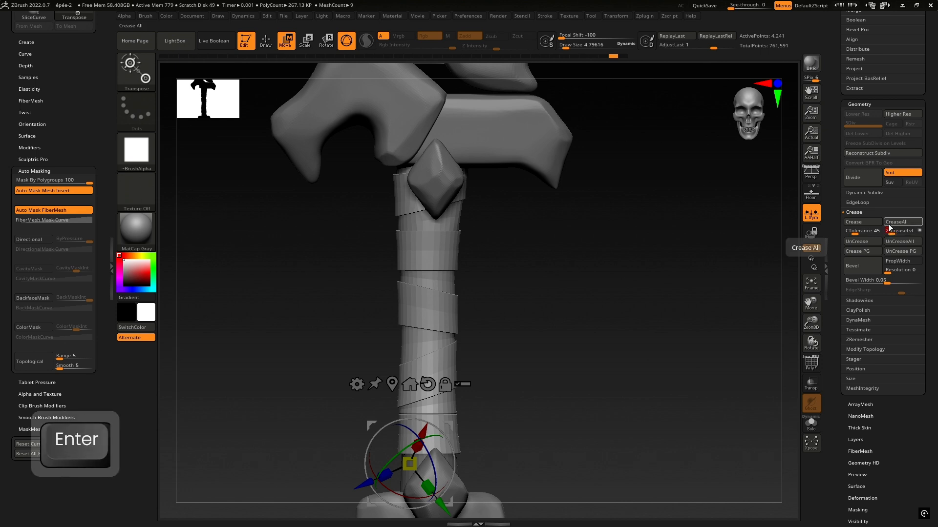
pyautogui.click(860, 223)
# Step: Subdivide the Bandages mesh to subdivision level 4 and check the softened band edges up close
pyautogui.press('ctrl')
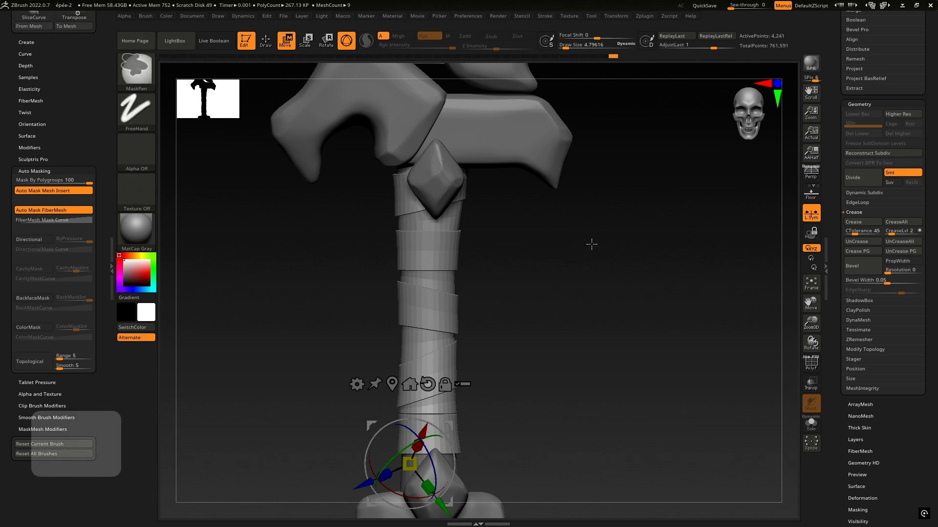
pyautogui.keyDown('ctrl'); pyautogui.click(861, 177); pyautogui.keyUp('ctrl')
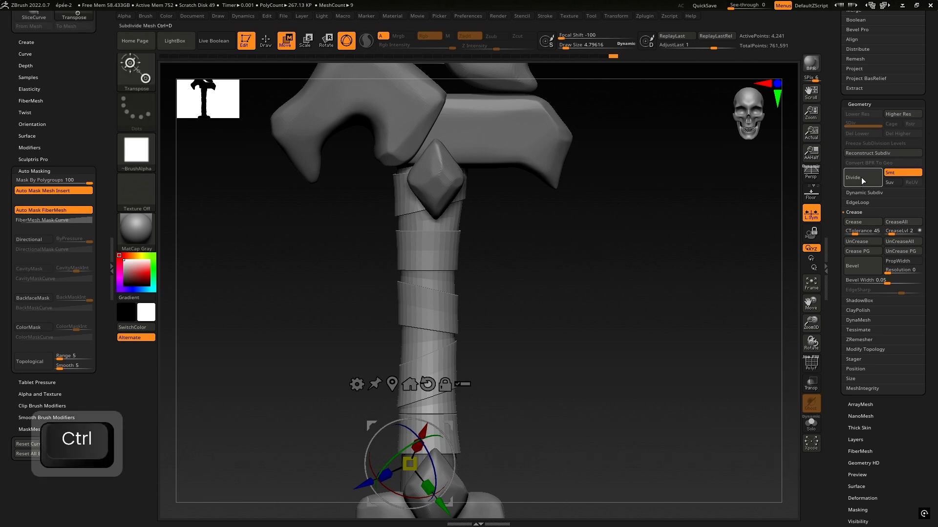
pyautogui.click(862, 177)
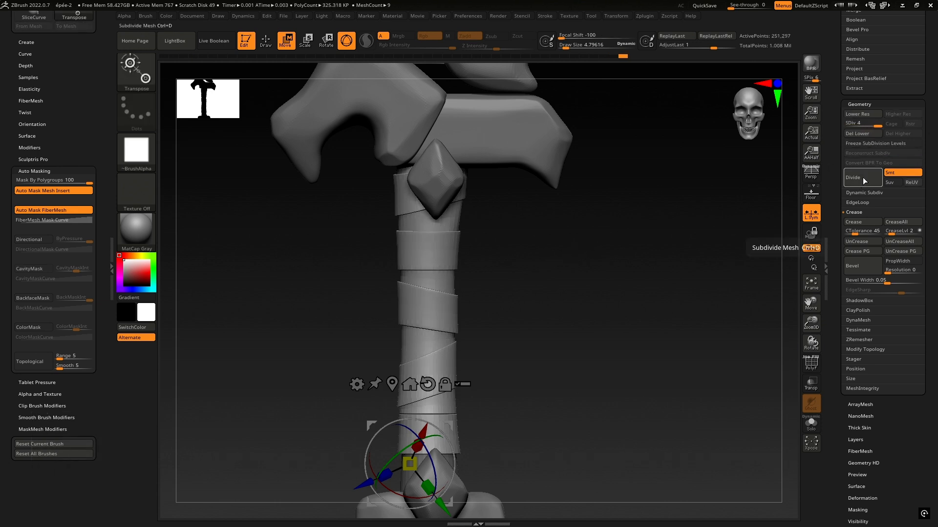
pyautogui.click(863, 177)
pyautogui.keyDown('ctrl'); pyautogui.moveTo(424, 232); pyautogui.dragTo(440, 208, button='right'); pyautogui.keyUp('ctrl')
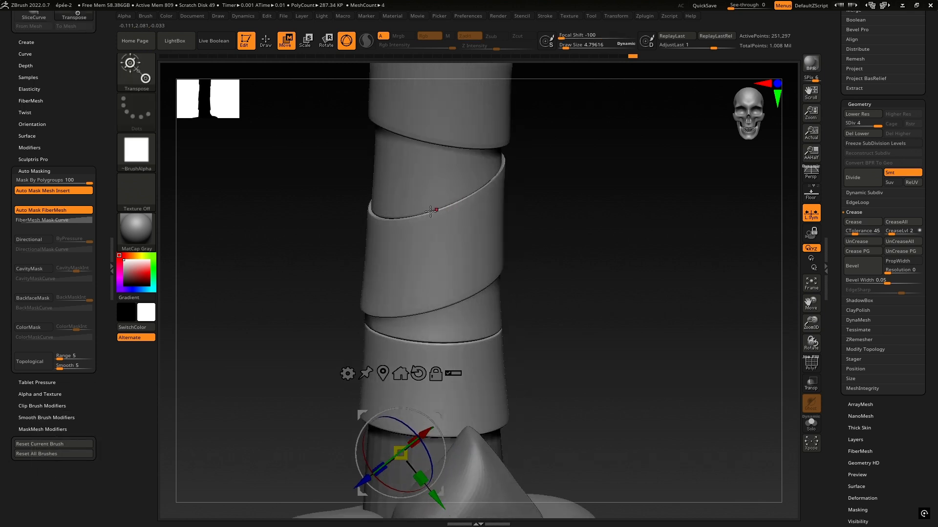
pyautogui.keyDown('ctrl'); pyautogui.moveTo(522, 244); pyautogui.dragTo(440, 220, button='right'); pyautogui.keyUp('ctrl')
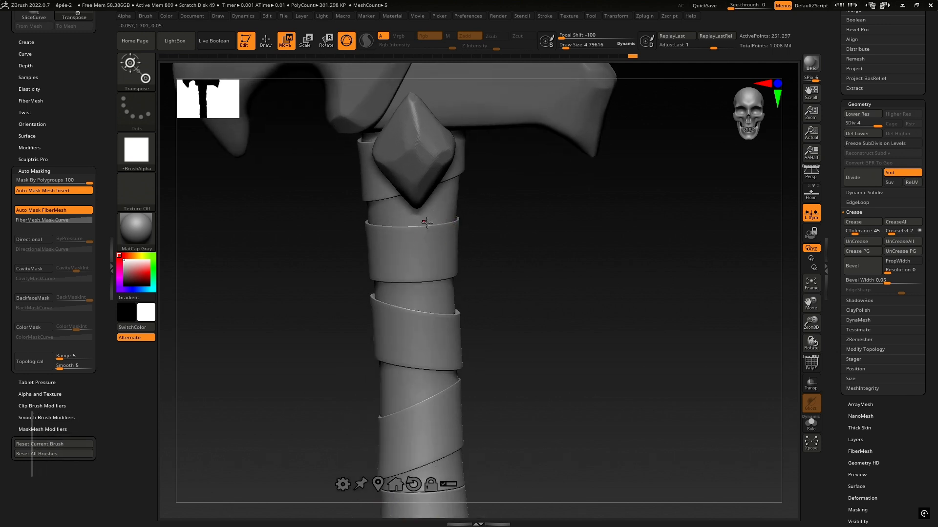
pyautogui.moveTo(553, 237); pyautogui.dragTo(565, 219, button='right')
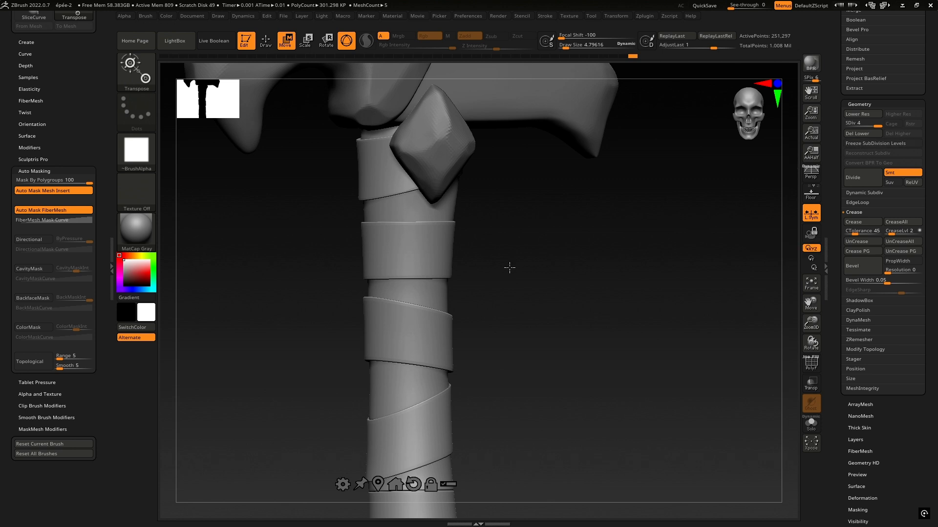
# Step: Try deleting the lower subdivision levels of the Bandages mesh, and undo it
pyautogui.click(856, 133)
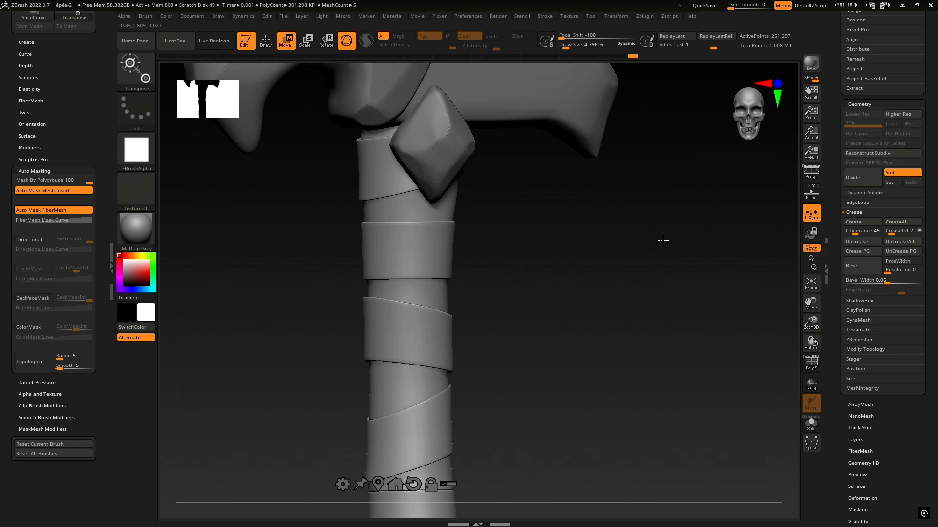
pyautogui.hotkey('ctrl', 'z')
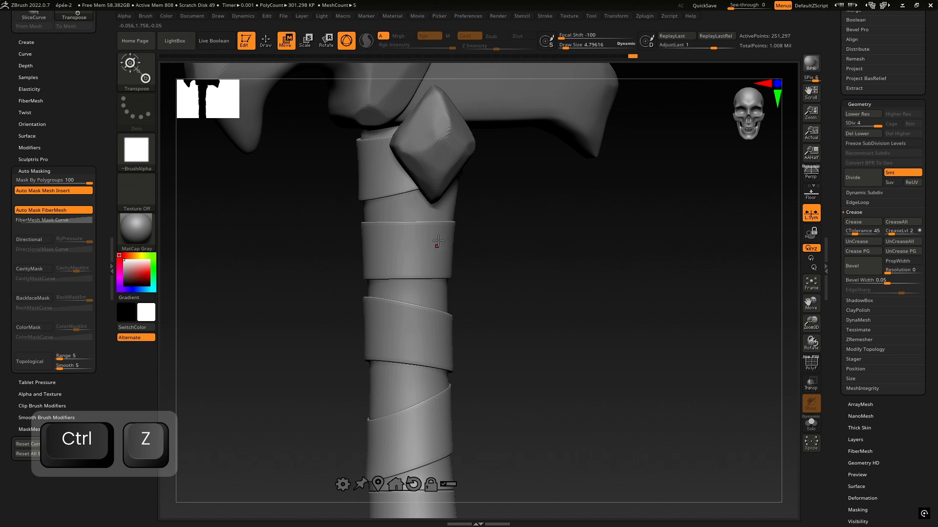
pyautogui.moveTo(405, 214); pyautogui.dragTo(436, 222, button='right')
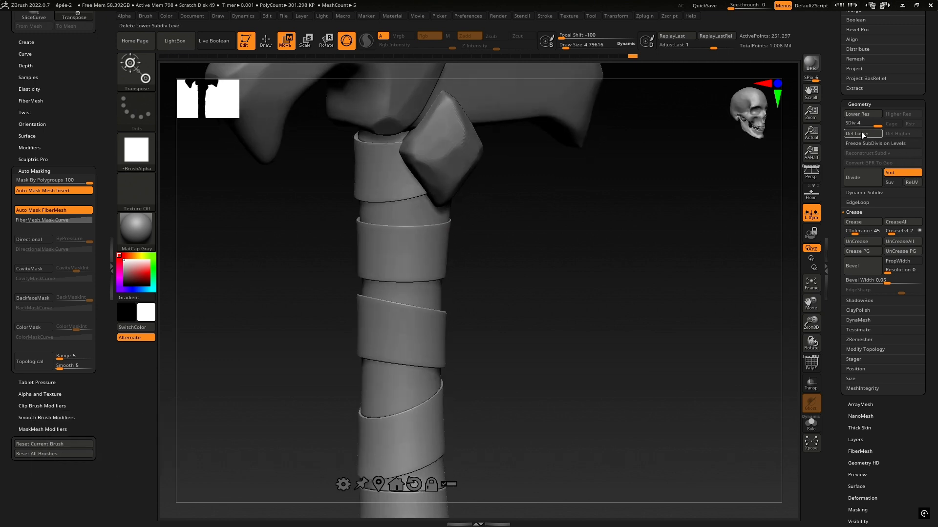
# Step: Subdivide the Bandages mesh to subdivision level 5 and check its topology with the polyframe shown
pyautogui.click(859, 181)
pyautogui.moveTo(638, 212); pyautogui.dragTo(427, 203)
pyautogui.press('shift')
pyautogui.click(812, 364)
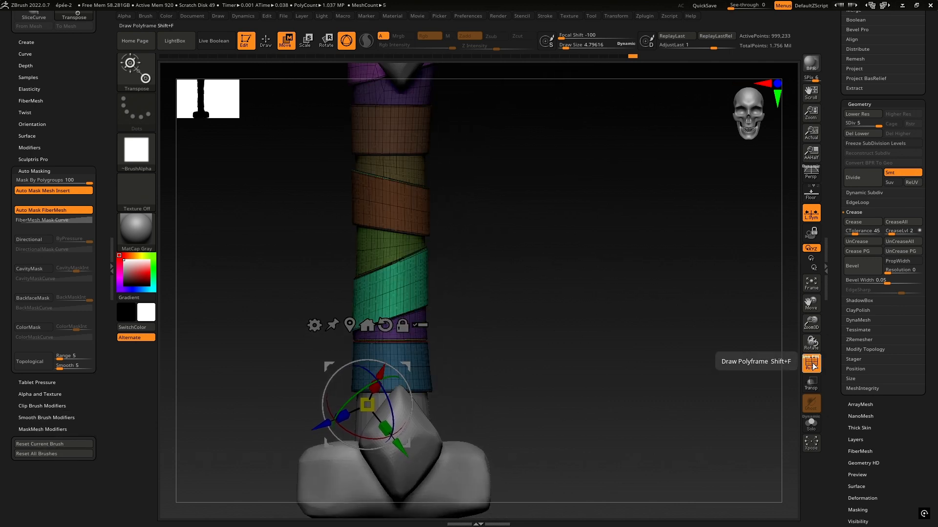
pyautogui.moveTo(515, 318)
pyautogui.mouseDown()
pyautogui.moveTo(534, 339)
pyautogui.moveTo(519, 327)
pyautogui.moveTo(572, 264)
pyautogui.moveTo(617, 255)
pyautogui.mouseUp()
pyautogui.press('ctrl')
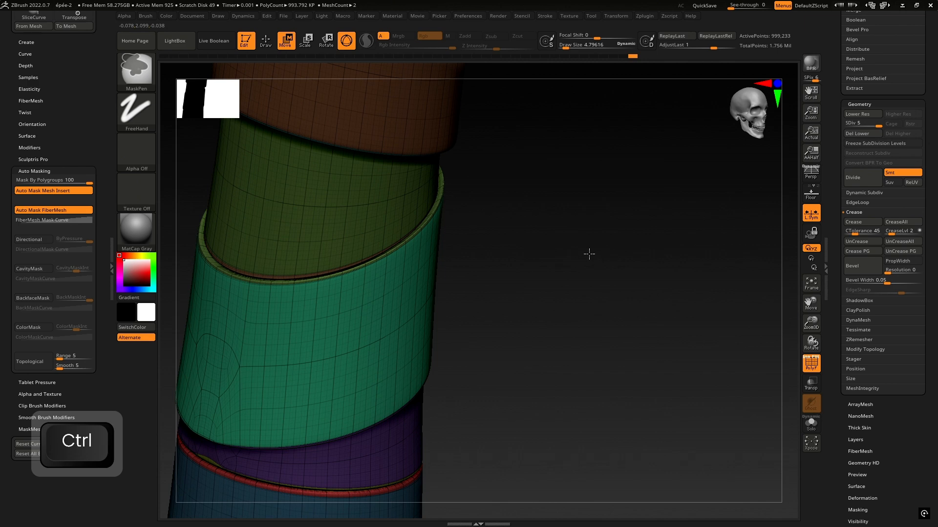
pyautogui.moveTo(539, 269)
pyautogui.keyDown('ctrl'); pyautogui.mouseDown(button='right')
pyautogui.moveTo(473, 278)
pyautogui.moveTo(496, 244)
pyautogui.moveTo(667, 233)
pyautogui.mouseUp(button='right'); pyautogui.keyUp('ctrl')
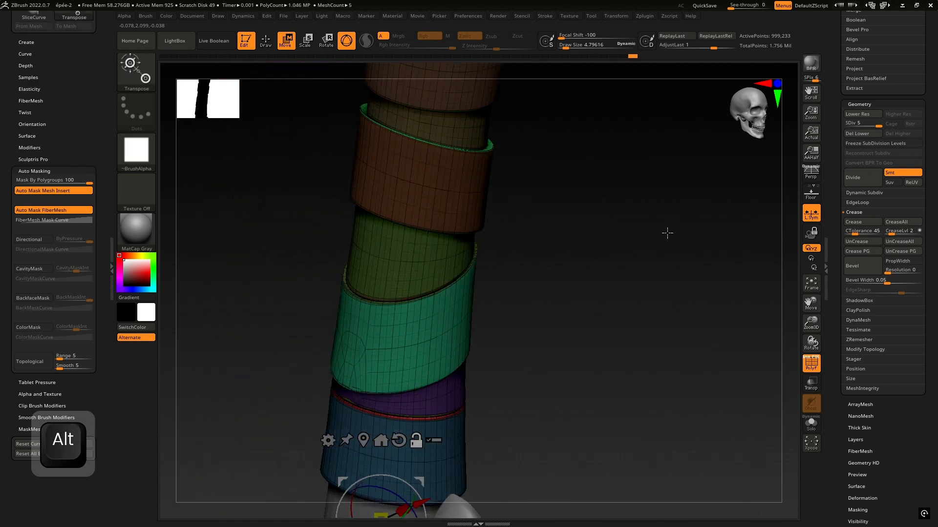
# Step: Lower the Bandages mesh to subdivision level 1 and check the base topology of the bands
pyautogui.moveTo(877, 125); pyautogui.dragTo(872, 125)
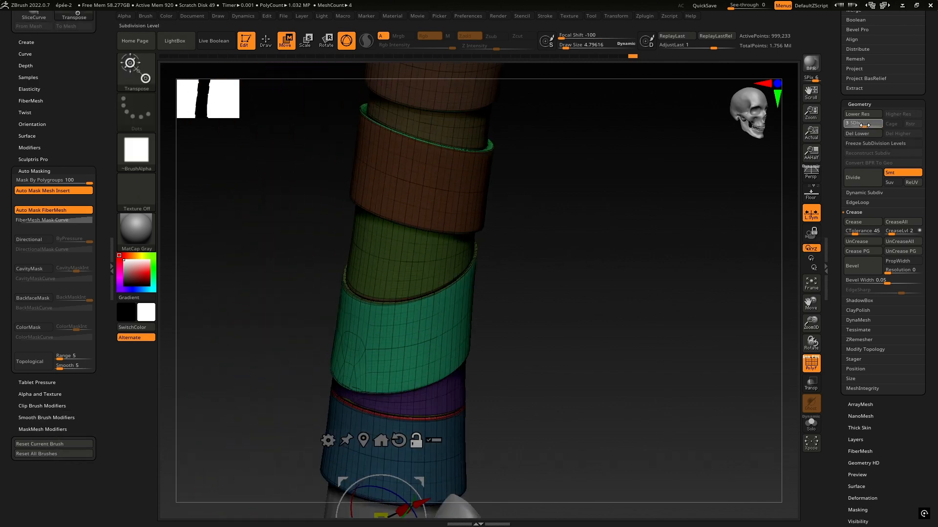
pyautogui.moveTo(540, 314); pyautogui.dragTo(425, 305)
pyautogui.moveTo(476, 289); pyautogui.dragTo(462, 265)
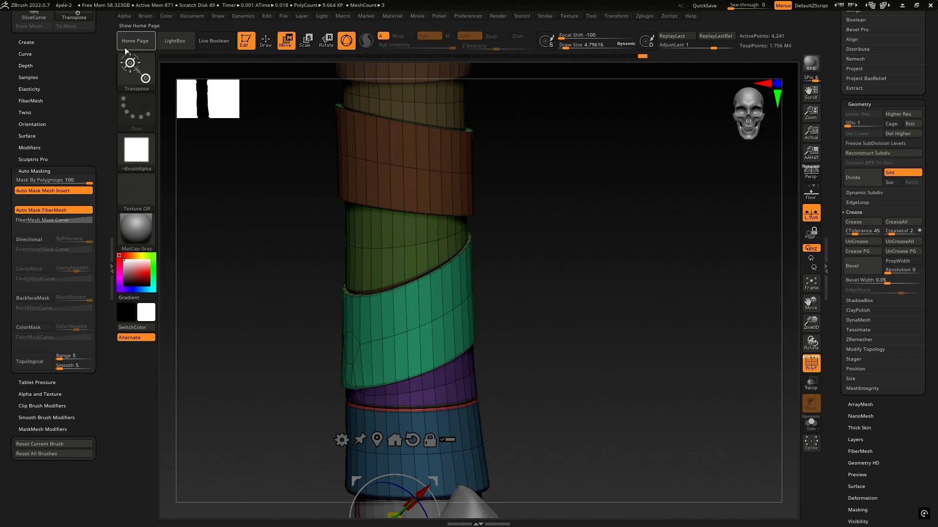
# Step: Switch to the ZModeler brush and set its polygon action to Scale with the Polygroup All target
pyautogui.click(137, 71)
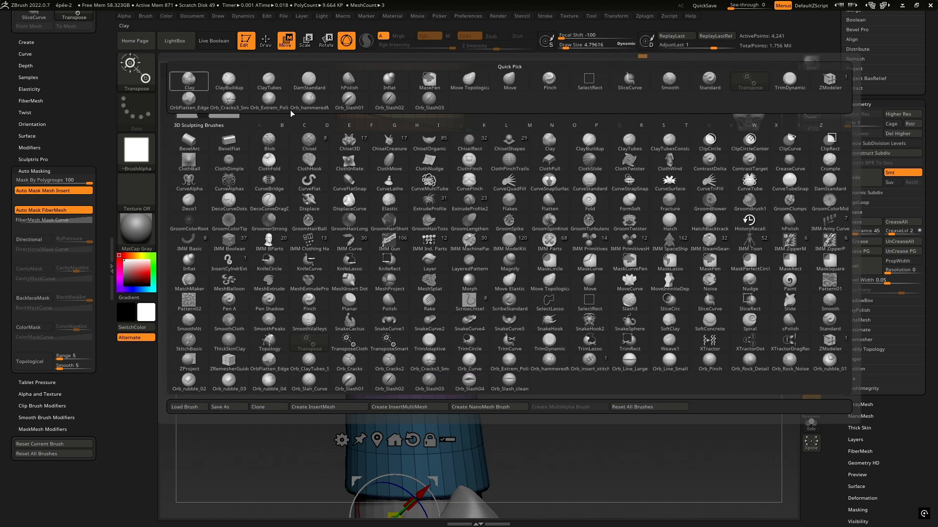
pyautogui.click(830, 343)
pyautogui.moveTo(507, 279); pyautogui.dragTo(436, 299)
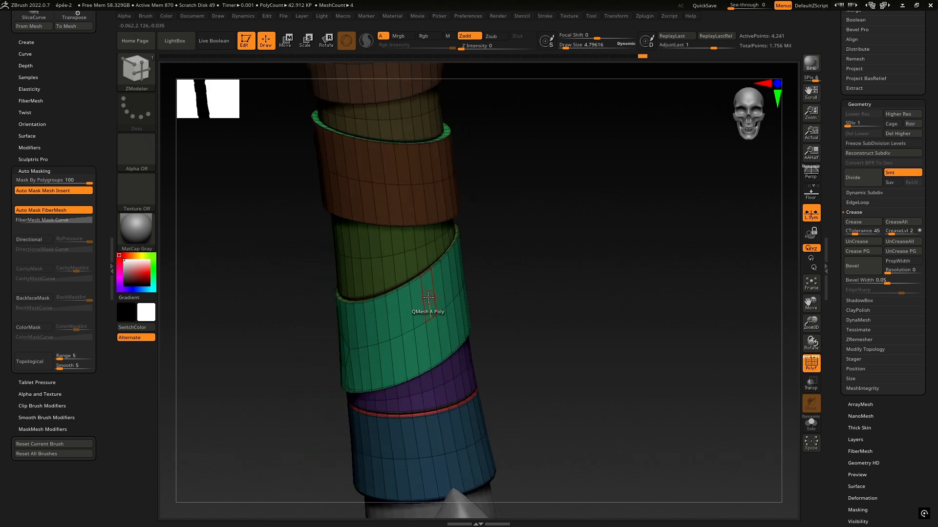
pyautogui.press('space')
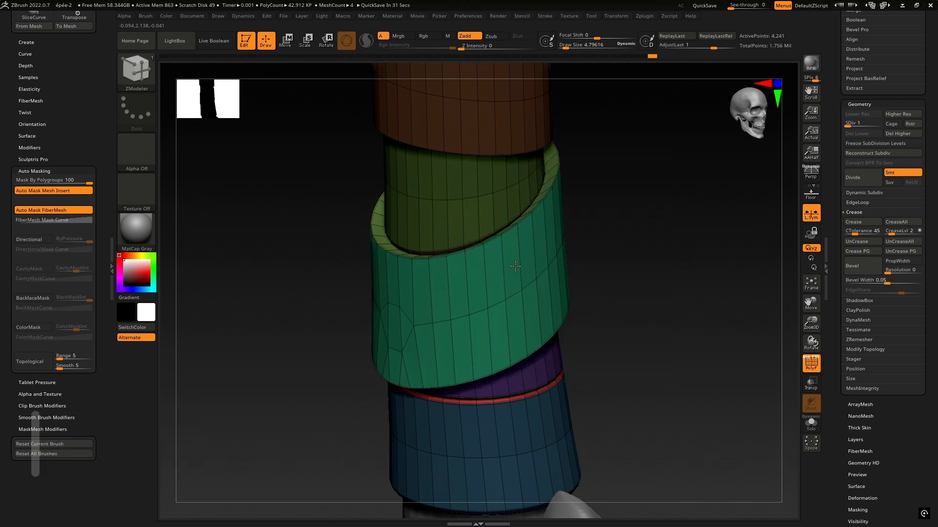
# Step: Try scaling the green diagonal bandage band, and undo the change
pyautogui.moveTo(515, 267)
pyautogui.mouseDown()
pyautogui.moveTo(539, 233)
pyautogui.moveTo(515, 265)
pyautogui.mouseUp()
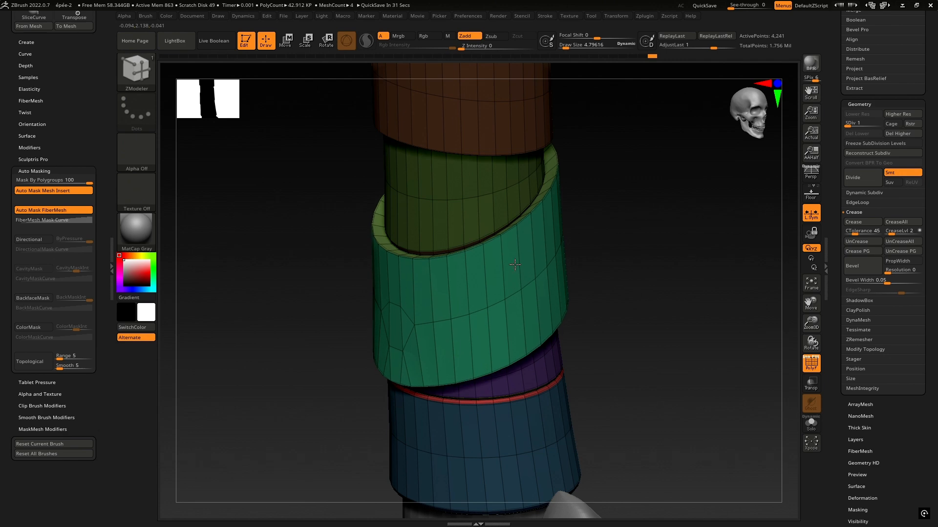
pyautogui.hotkey('ctrl', 'z')
pyautogui.hotkey('ctrl', 'z')
pyautogui.hotkey('ctrl', 'z')
pyautogui.hotkey('ctrl', 'z')
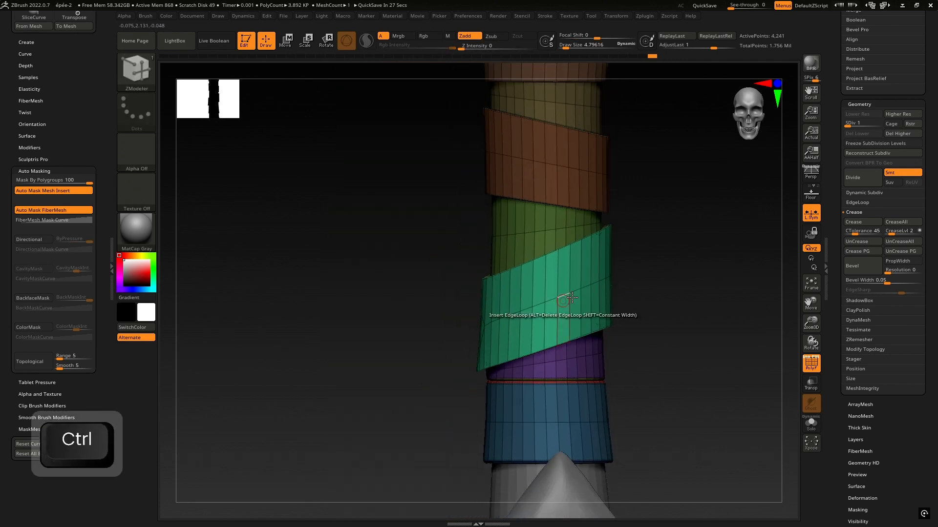
# Step: Scale the green diagonal band down slightly and widen the upper brown band just below the gem
pyautogui.keyDown('alt'); pyautogui.moveTo(572, 297); pyautogui.dragTo(453, 251, button='right'); pyautogui.keyUp('alt')
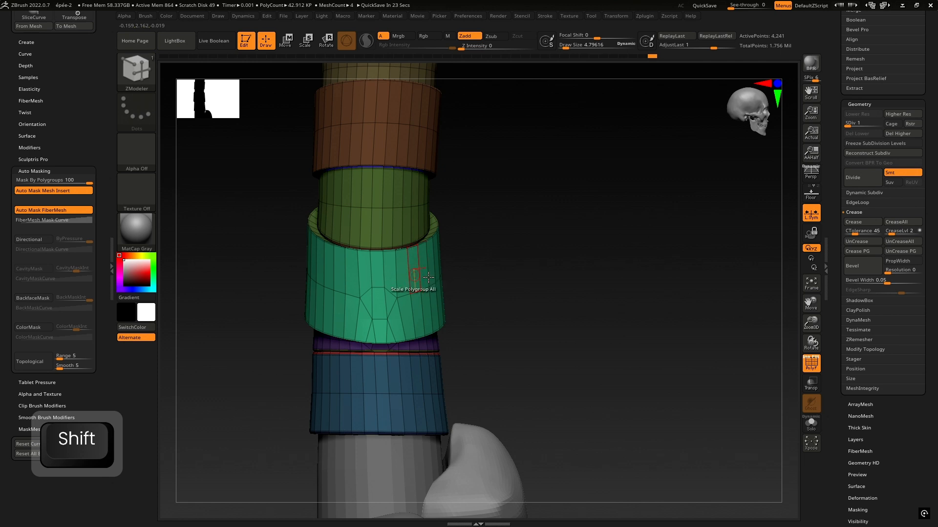
pyautogui.moveTo(423, 261); pyautogui.dragTo(418, 257)
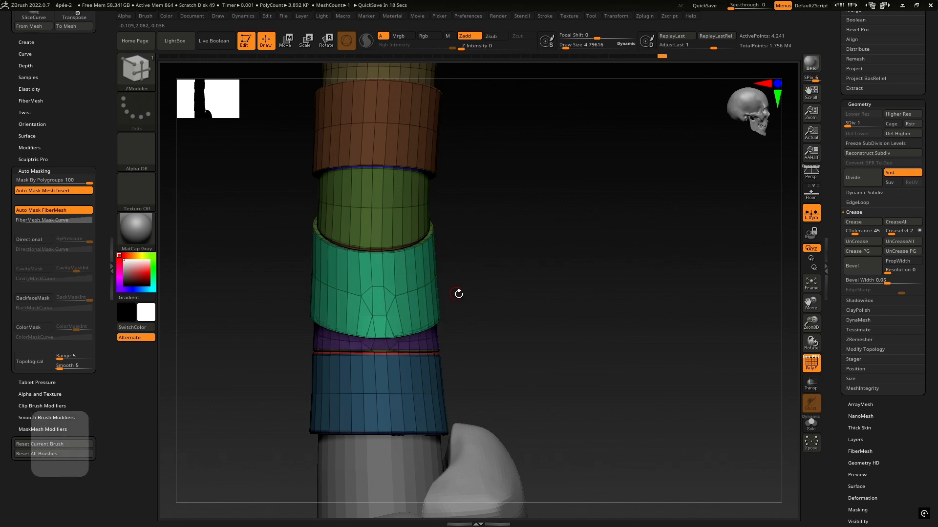
pyautogui.moveTo(456, 293)
pyautogui.keyDown('alt'); pyautogui.mouseDown(button='right')
pyautogui.moveTo(517, 276)
pyautogui.moveTo(487, 255)
pyautogui.moveTo(459, 263)
pyautogui.moveTo(471, 159)
pyautogui.moveTo(414, 205)
pyautogui.mouseUp(button='right'); pyautogui.keyUp('alt')
pyautogui.moveTo(413, 205)
pyautogui.mouseDown(button='right')
pyautogui.moveTo(383, 204)
pyautogui.moveTo(413, 205)
pyautogui.moveTo(470, 230)
pyautogui.mouseUp(button='right')
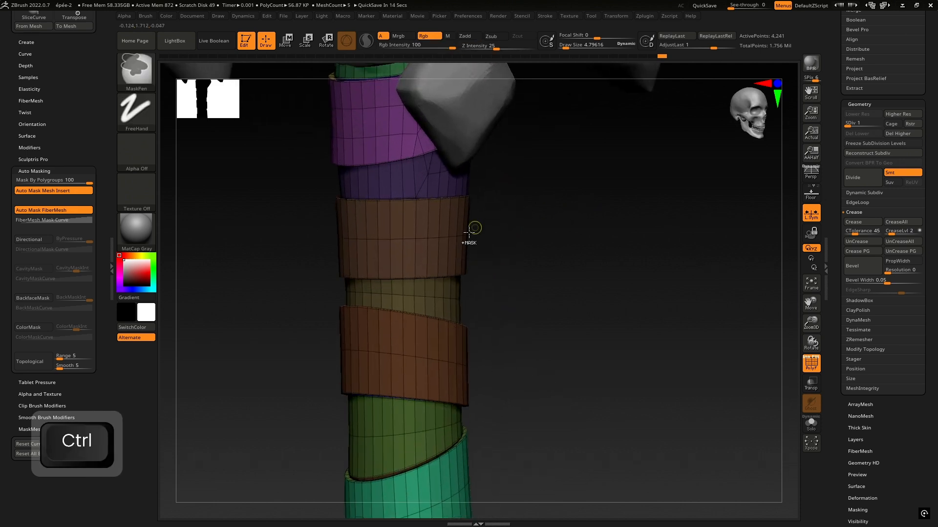
pyautogui.moveTo(454, 223); pyautogui.dragTo(459, 223)
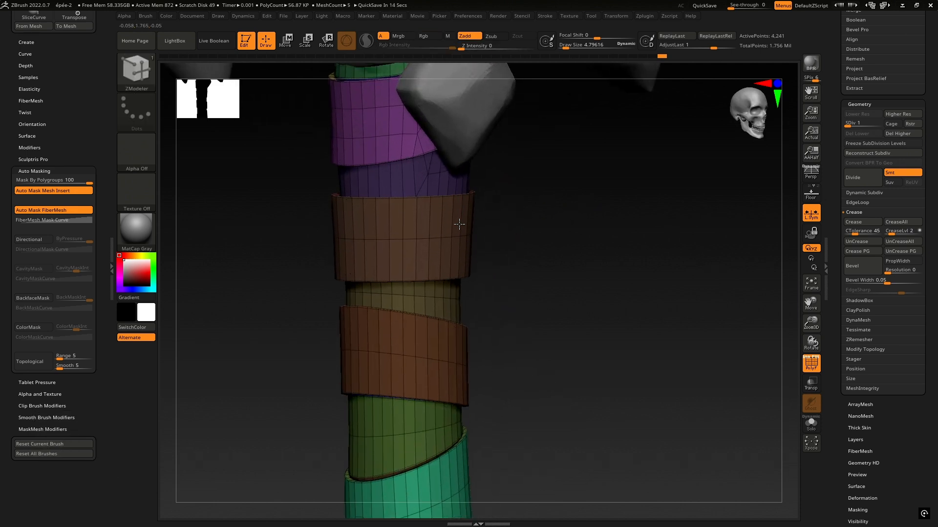
pyautogui.moveTo(530, 279); pyautogui.dragTo(531, 313, button='right')
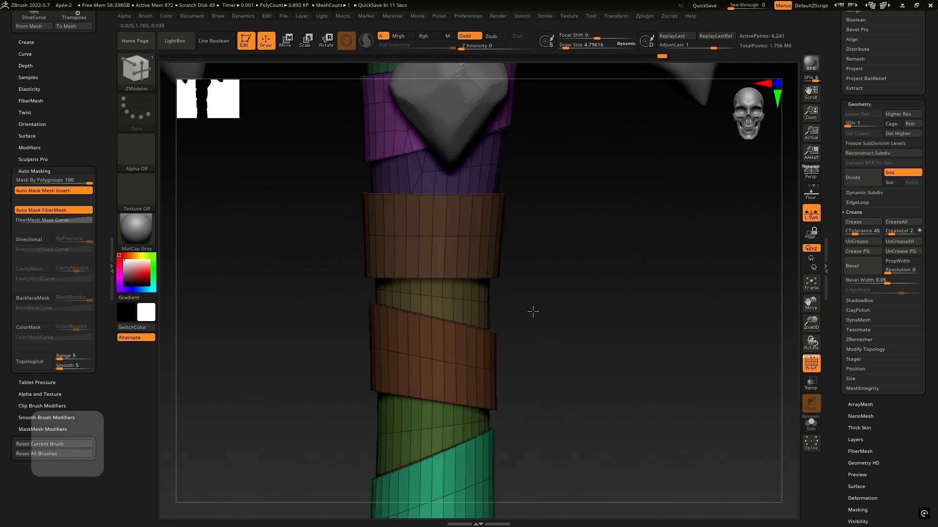
# Step: Scale the lowest blue band up slightly so it sits wider around the handle
pyautogui.keyDown('alt'); pyautogui.moveTo(518, 438); pyautogui.dragTo(504, 232, button='right'); pyautogui.keyUp('alt')
pyautogui.moveTo(505, 303); pyautogui.dragTo(586, 341, button='right')
pyautogui.keyDown('alt'); pyautogui.moveTo(534, 368); pyautogui.dragTo(569, 279, button='right'); pyautogui.keyUp('alt')
pyautogui.moveTo(490, 346); pyautogui.dragTo(488, 340)
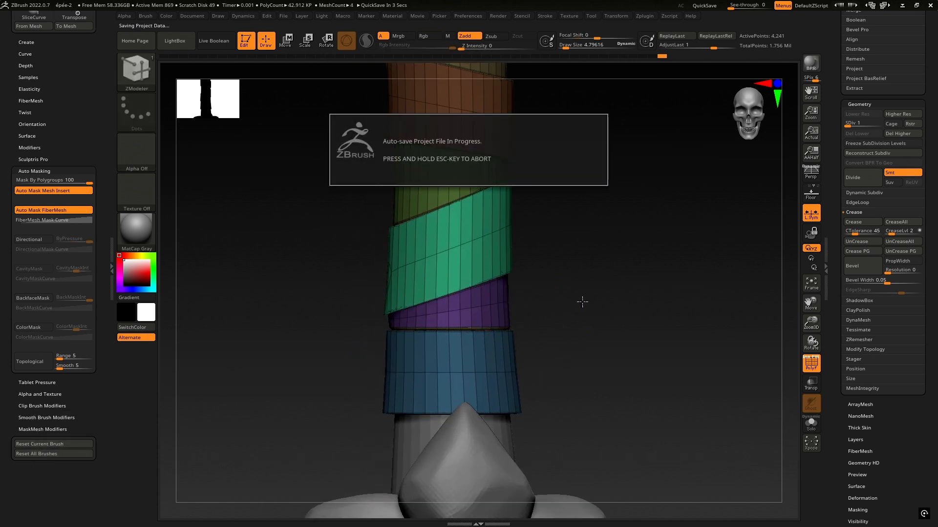
pyautogui.moveTo(668, 292); pyautogui.dragTo(682, 296, button='right')
pyautogui.keyDown('ctrl'); pyautogui.moveTo(576, 337); pyautogui.dragTo(584, 304, button='right'); pyautogui.keyUp('ctrl')
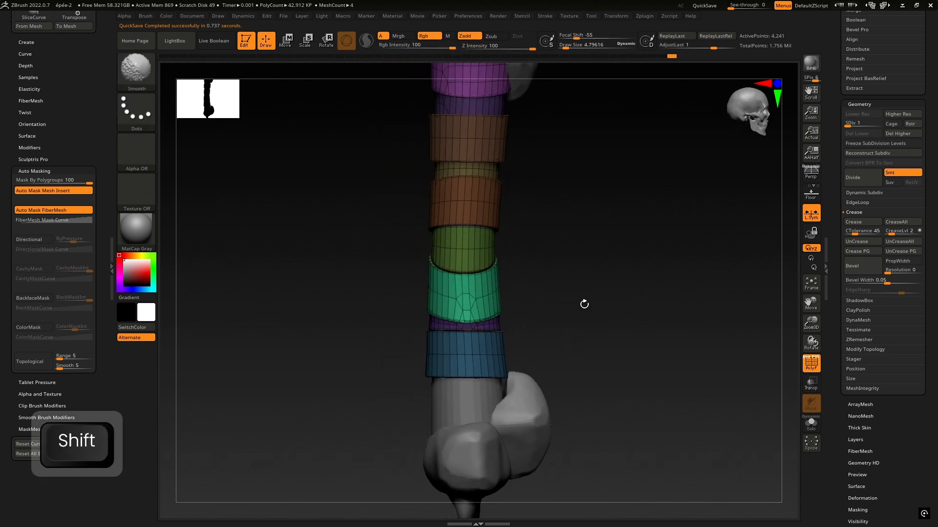
pyautogui.keyDown('ctrl'); pyautogui.moveTo(580, 362); pyautogui.dragTo(540, 374, button='right'); pyautogui.keyUp('ctrl')
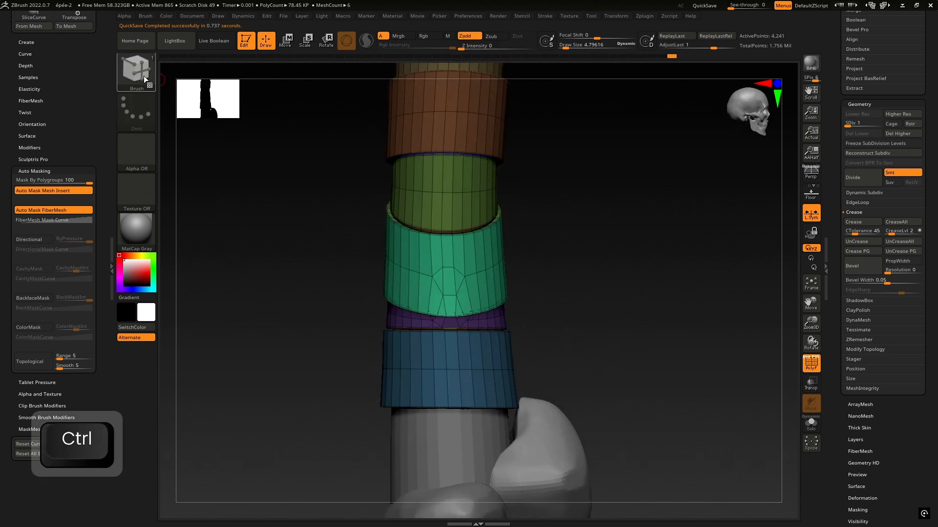
# Step: Try scaling the lowest blue band with the ZModeler target set to Island, and undo it
pyautogui.press('space')
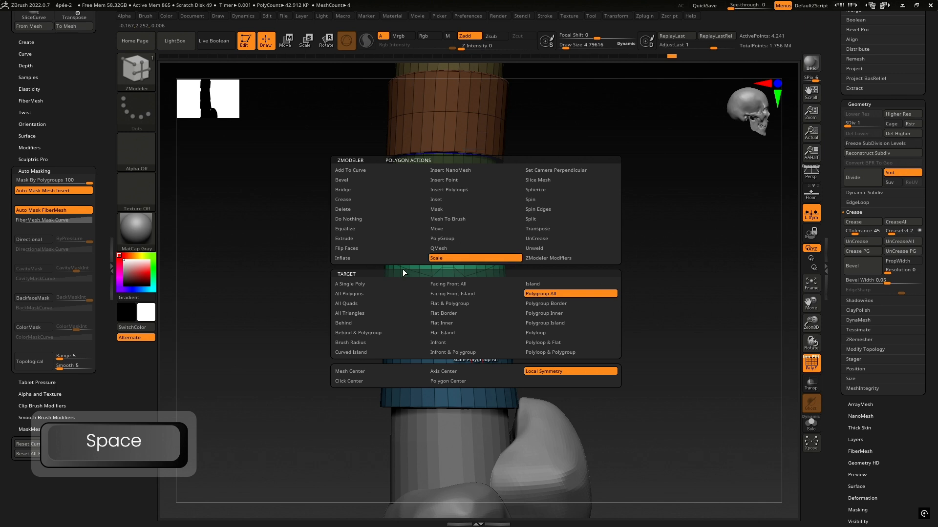
pyautogui.click(532, 284)
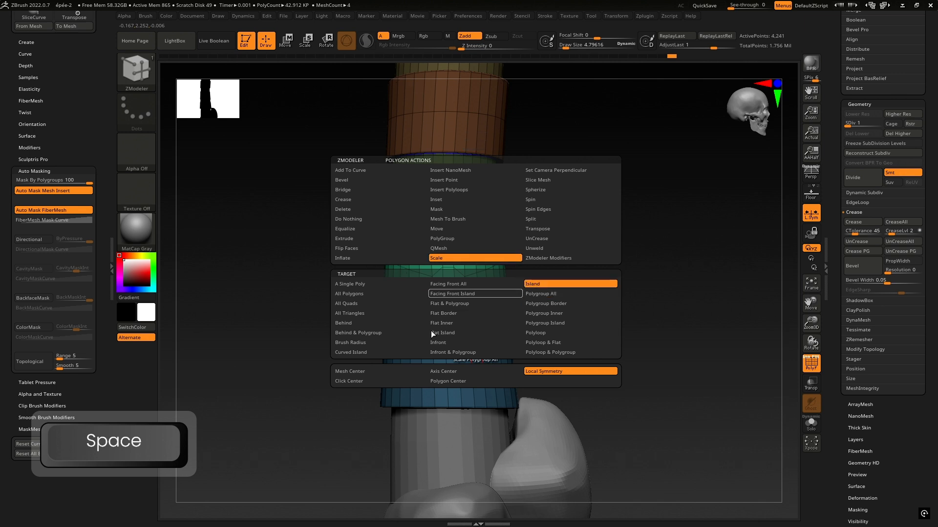
pyautogui.moveTo(462, 343); pyautogui.dragTo(504, 348)
pyautogui.hotkey('ctrl', 'z')
pyautogui.hotkey('ctrl', 'z')
pyautogui.press('space')
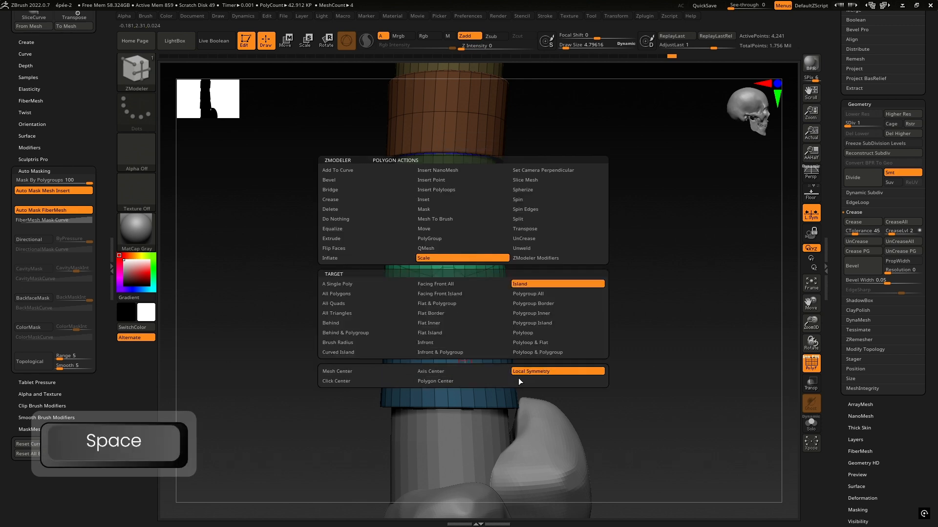
pyautogui.moveTo(487, 366); pyautogui.dragTo(484, 412, button='right')
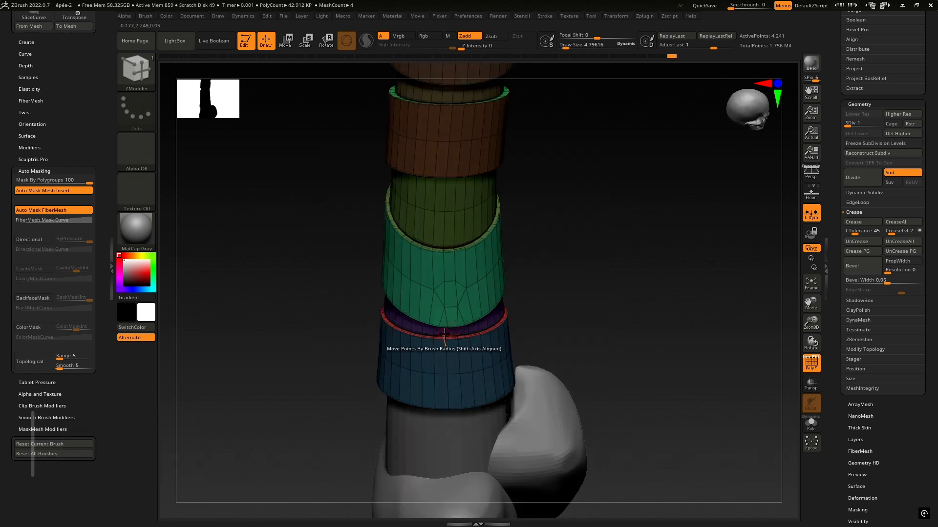
pyautogui.moveTo(556, 356); pyautogui.dragTo(491, 335, button='right')
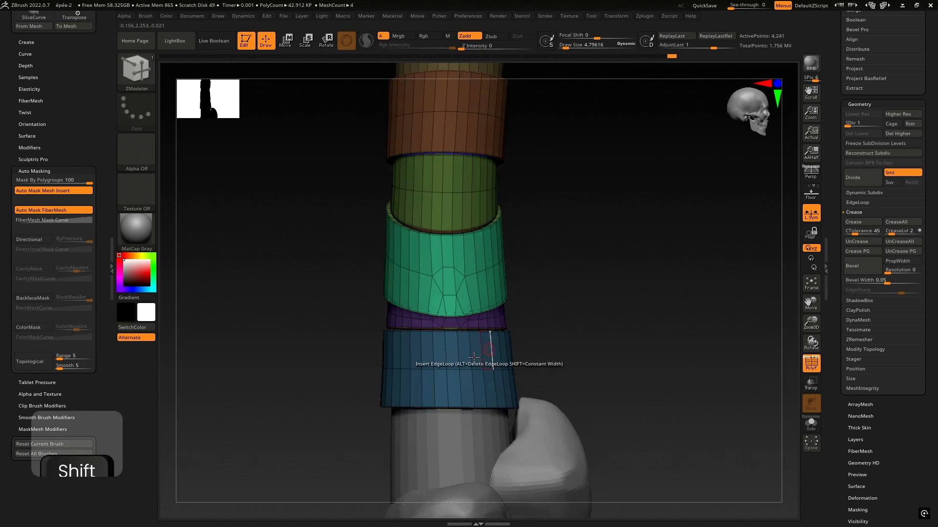
pyautogui.press('space')
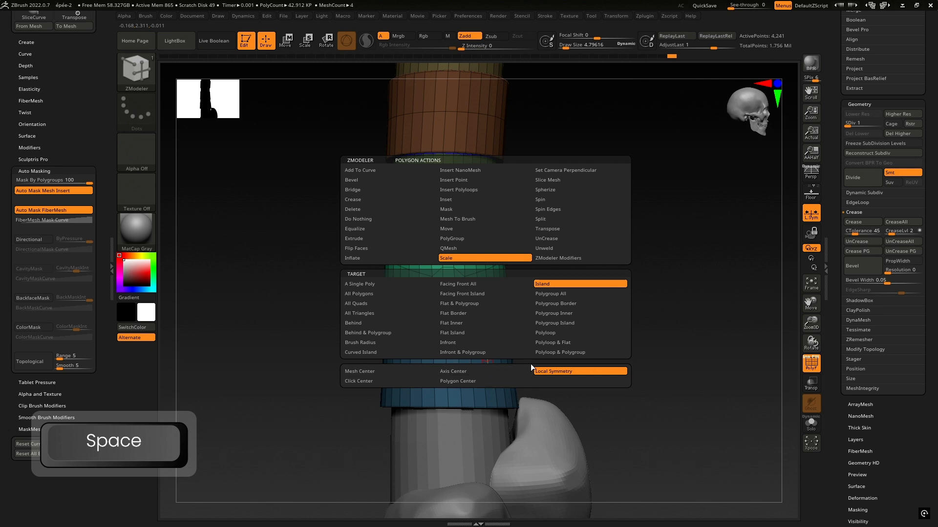
# Step: Hide the polyframe and raise the Bandages mesh to subdivision level 5
pyautogui.keyDown('ctrl'); pyautogui.moveTo(644, 359); pyautogui.dragTo(551, 363, button='right'); pyautogui.keyUp('ctrl')
pyautogui.moveTo(563, 323)
pyautogui.mouseDown(button='right')
pyautogui.moveTo(540, 327)
pyautogui.moveTo(562, 329)
pyautogui.mouseUp(button='right')
pyautogui.click(813, 366)
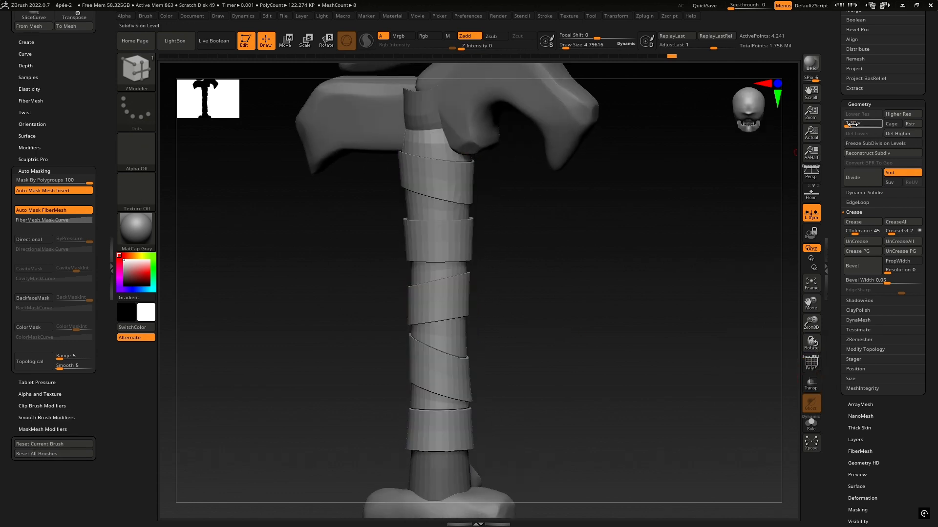
pyautogui.moveTo(890, 124); pyautogui.dragTo(891, 124)
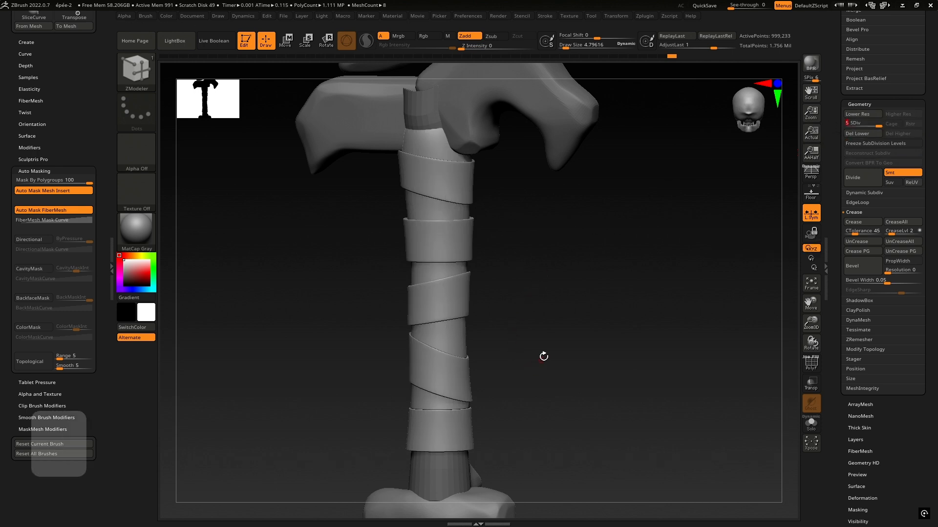
# Step: Examine the smoothed bandages from the back and front and compare the handle with the reference sketch
pyautogui.keyDown('alt'); pyautogui.moveTo(544, 356); pyautogui.dragTo(552, 252); pyautogui.keyUp('alt')
pyautogui.keyDown('ctrl'); pyautogui.moveTo(552, 251); pyautogui.dragTo(603, 312, button='right'); pyautogui.keyUp('ctrl')
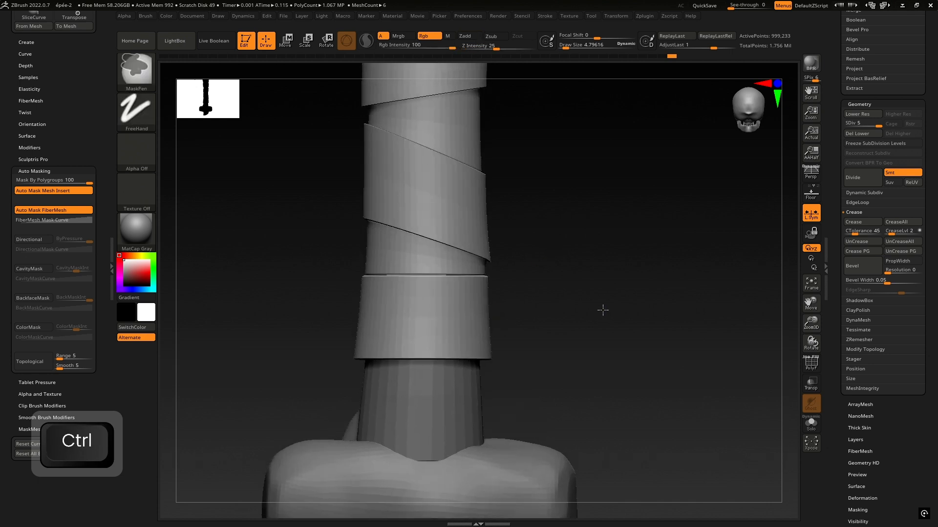
pyautogui.keyDown('ctrl'); pyautogui.moveTo(369, 222); pyautogui.dragTo(255, 216, button='right'); pyautogui.keyUp('ctrl')
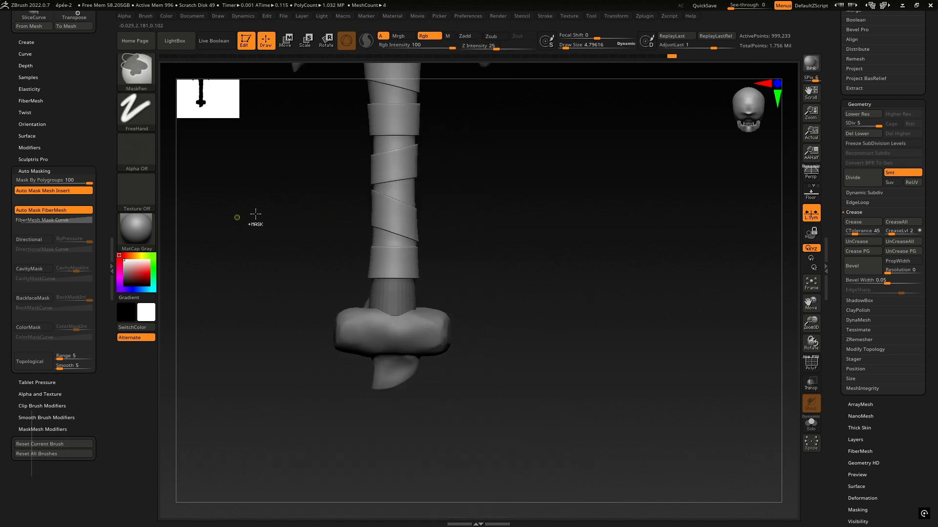
pyautogui.keyDown('ctrl'); pyautogui.moveTo(412, 203); pyautogui.dragTo(498, 279, button='right'); pyautogui.keyUp('ctrl')
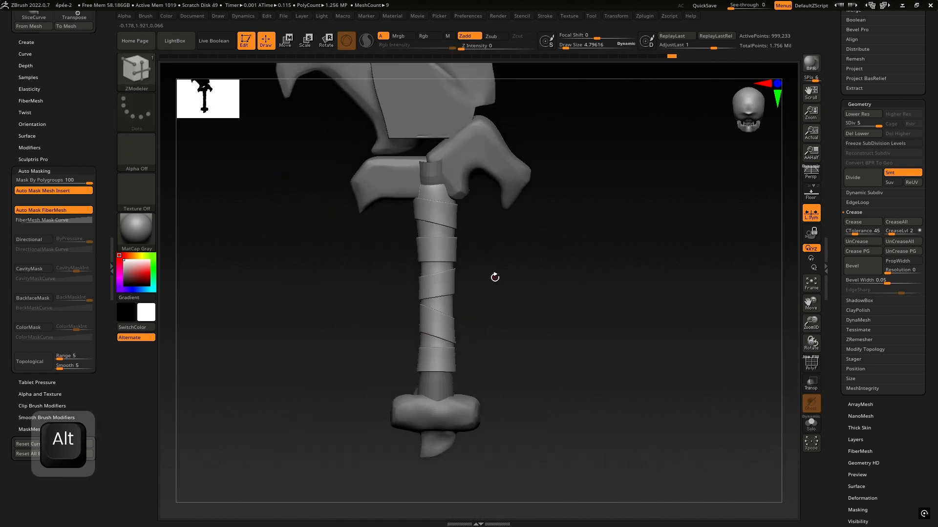
pyautogui.moveTo(366, 156); pyautogui.dragTo(212, 121)
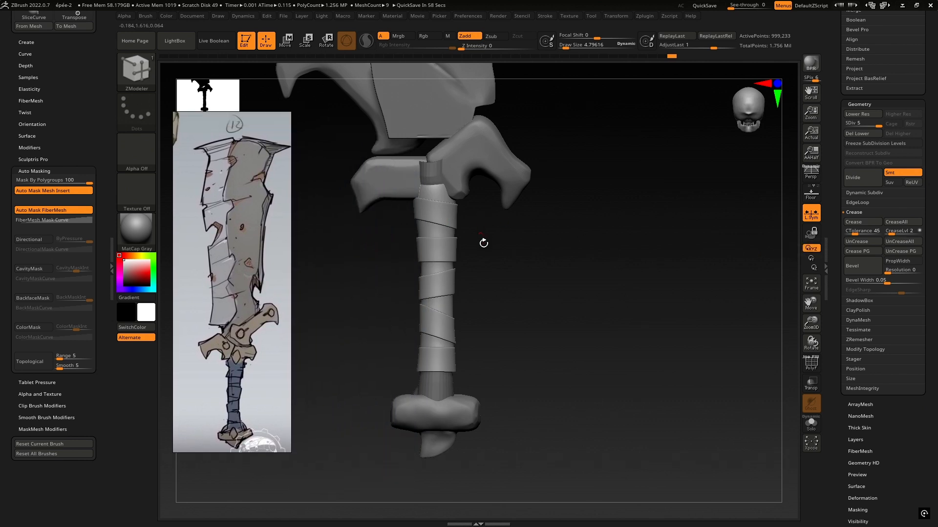
pyautogui.moveTo(483, 243); pyautogui.dragTo(574, 274)
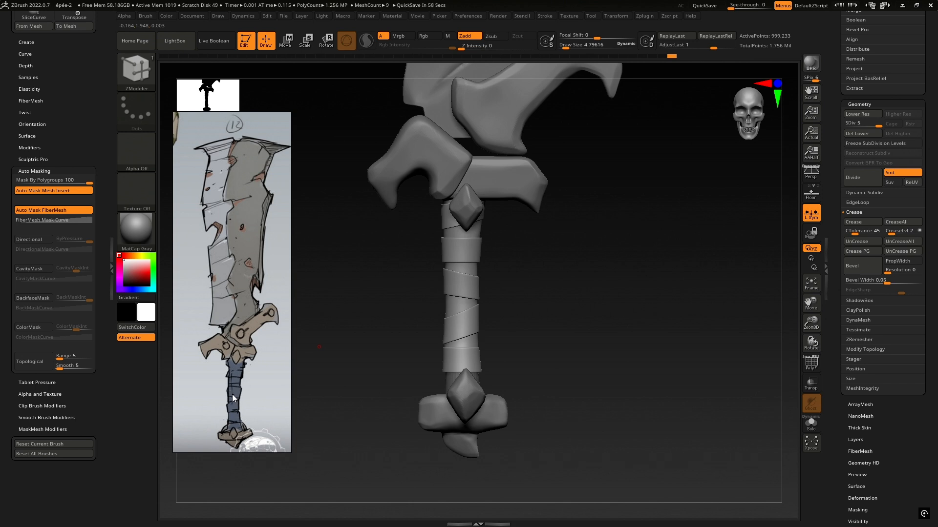
pyautogui.keyDown('alt'); pyautogui.moveTo(503, 235); pyautogui.dragTo(531, 364); pyautogui.keyUp('alt')
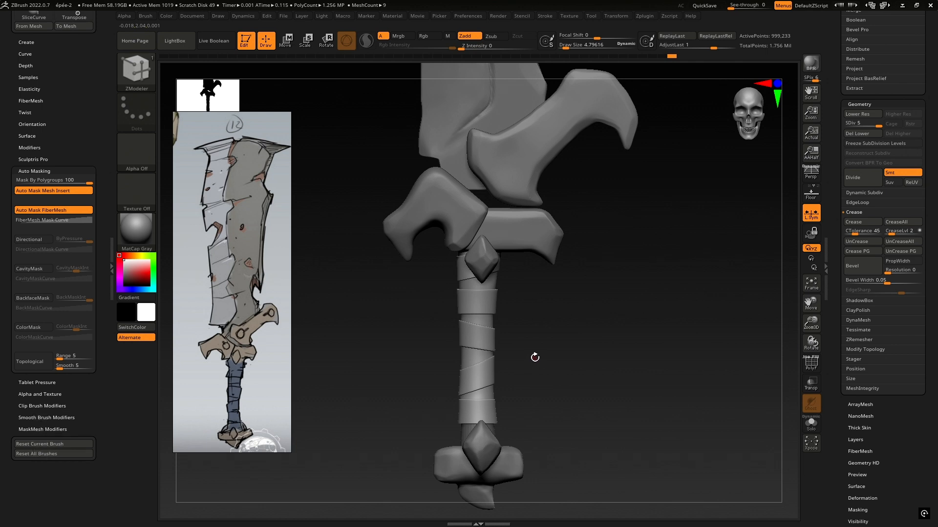